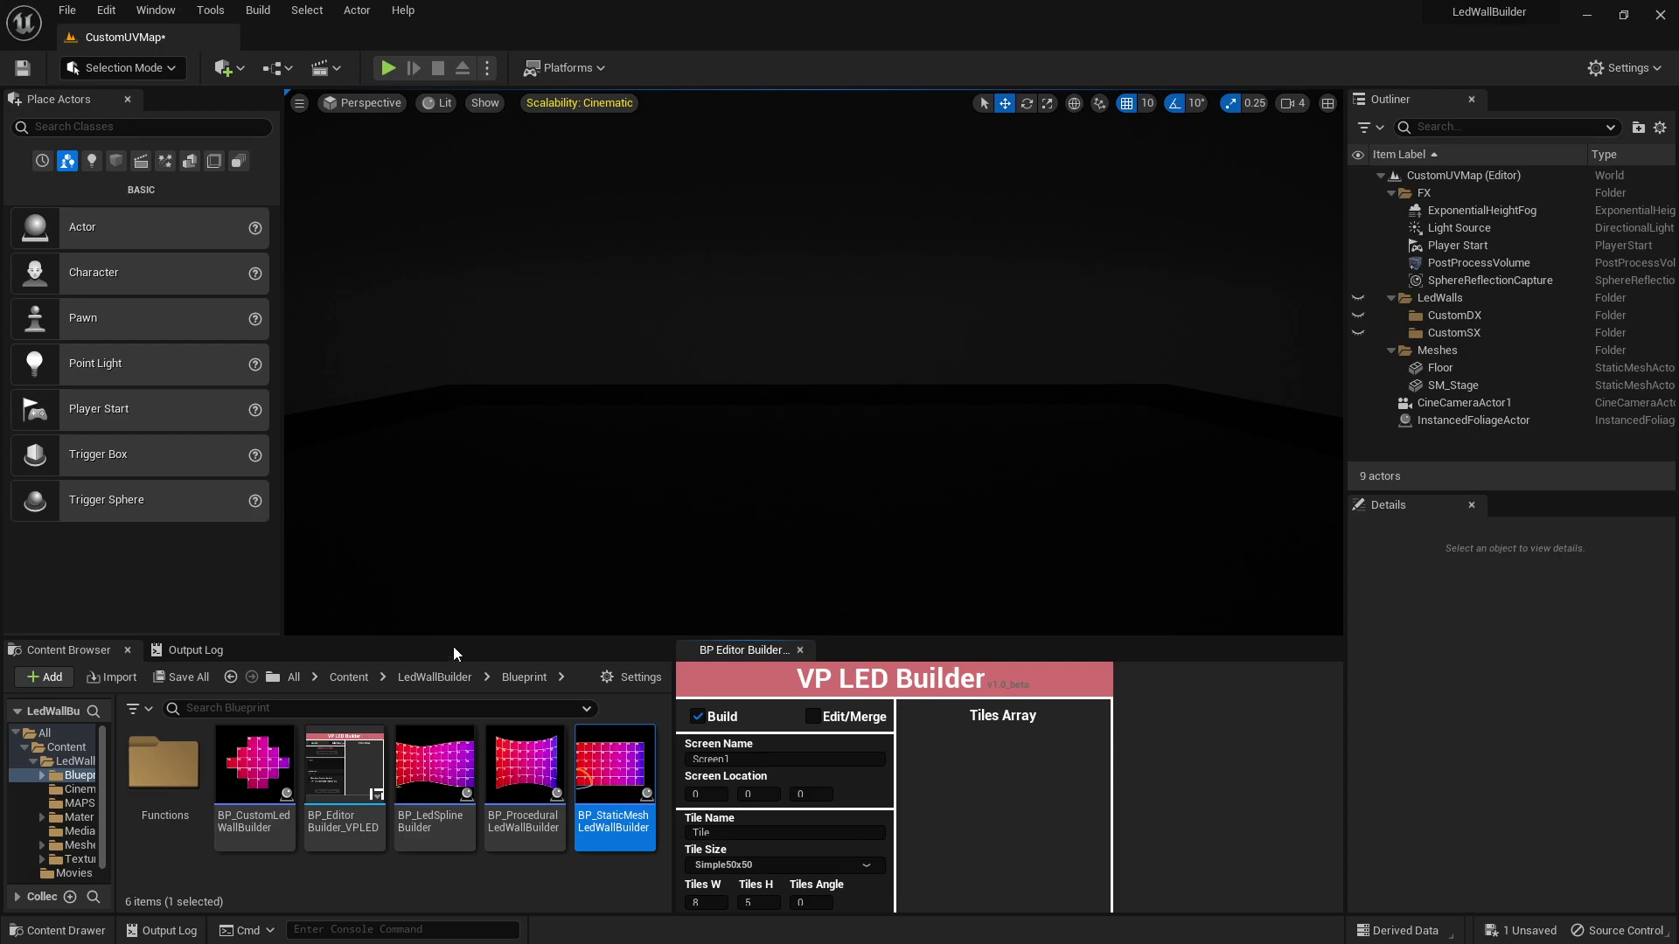
# Step: Place BP_StaticMeshLedWallBuilder in the level as an 8×5, 40-tile wall and frame it
pyautogui.moveTo(601, 766)
pyautogui.mouseDown()
pyautogui.moveTo(725, 460)
pyautogui.moveTo(634, 475)
pyautogui.mouseUp()
pyautogui.press('f')
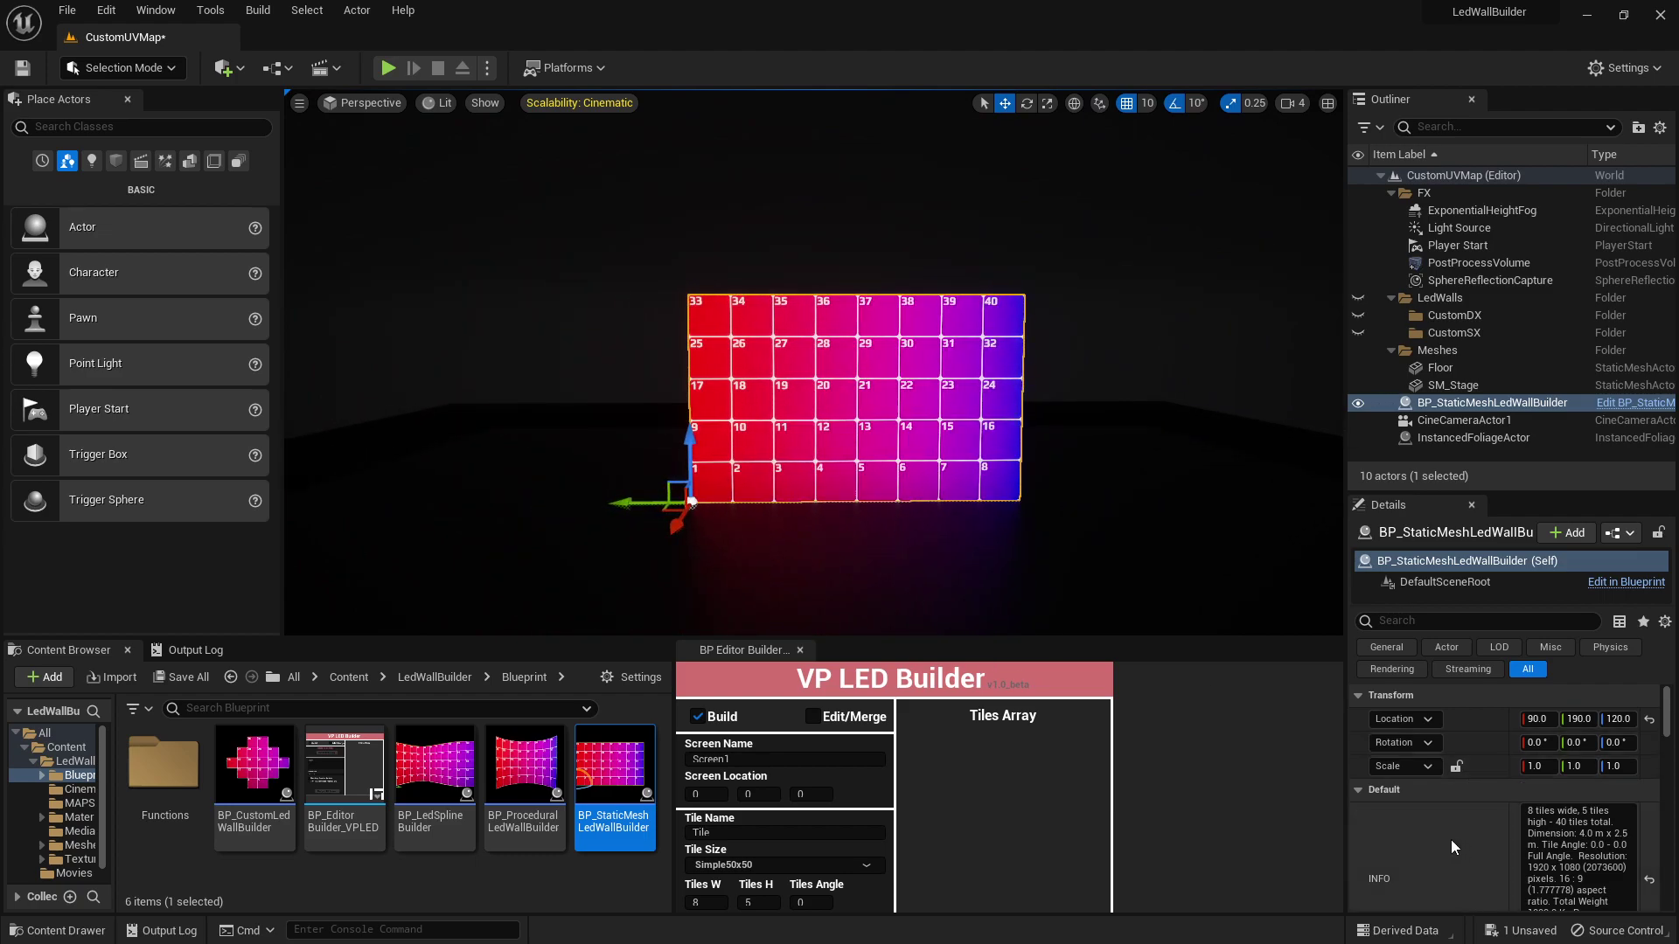
pyautogui.scroll(-2, 1452, 834)
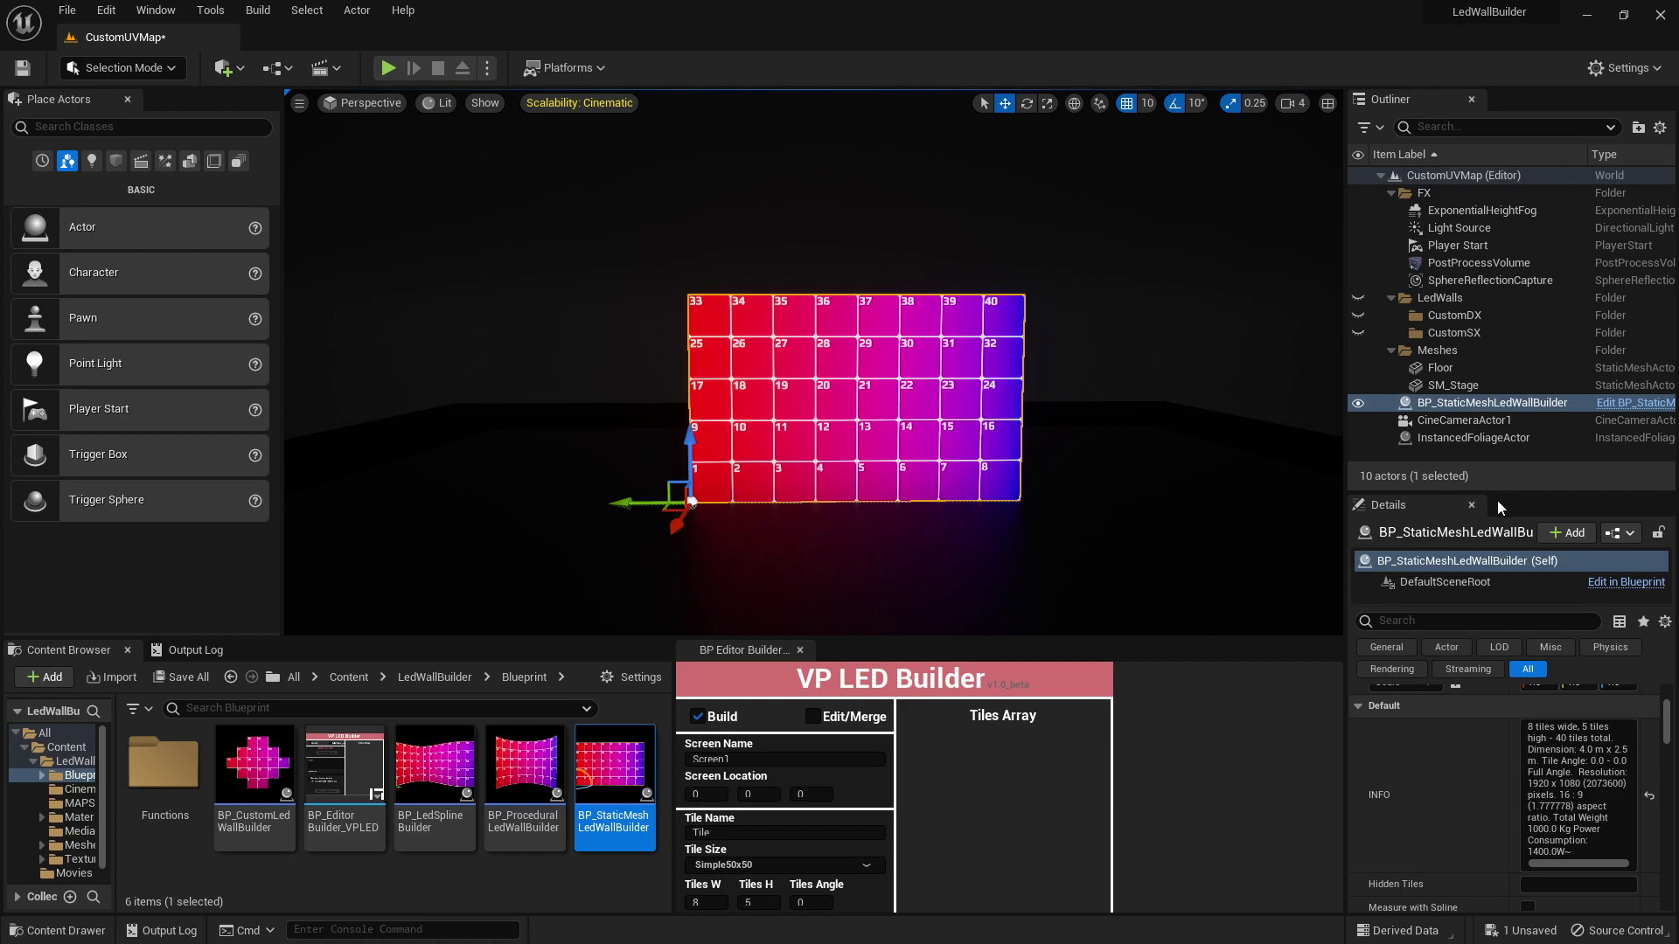
# Step: Set the LED wall's Tiles Wide to 10 and Tiles High to 6, giving 60 tiles
pyautogui.moveTo(1498, 494); pyautogui.dragTo(1525, 302)
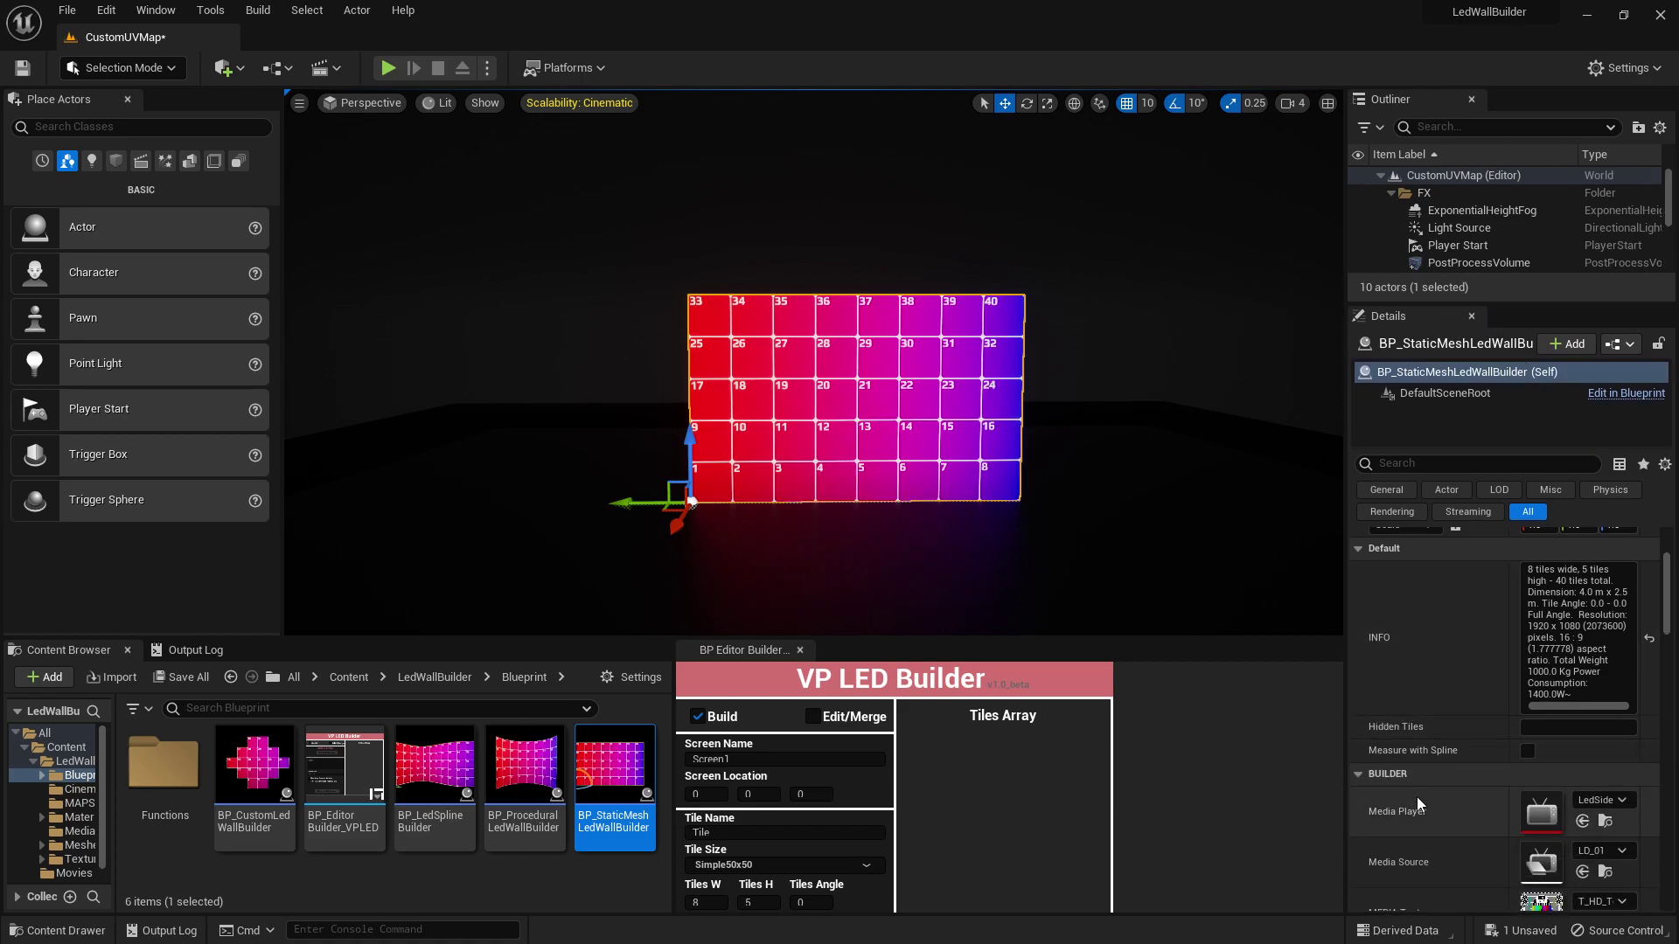
pyautogui.scroll(-4, 1417, 796)
pyautogui.scroll(-3, 1418, 793)
pyautogui.scroll(-2, 1418, 794)
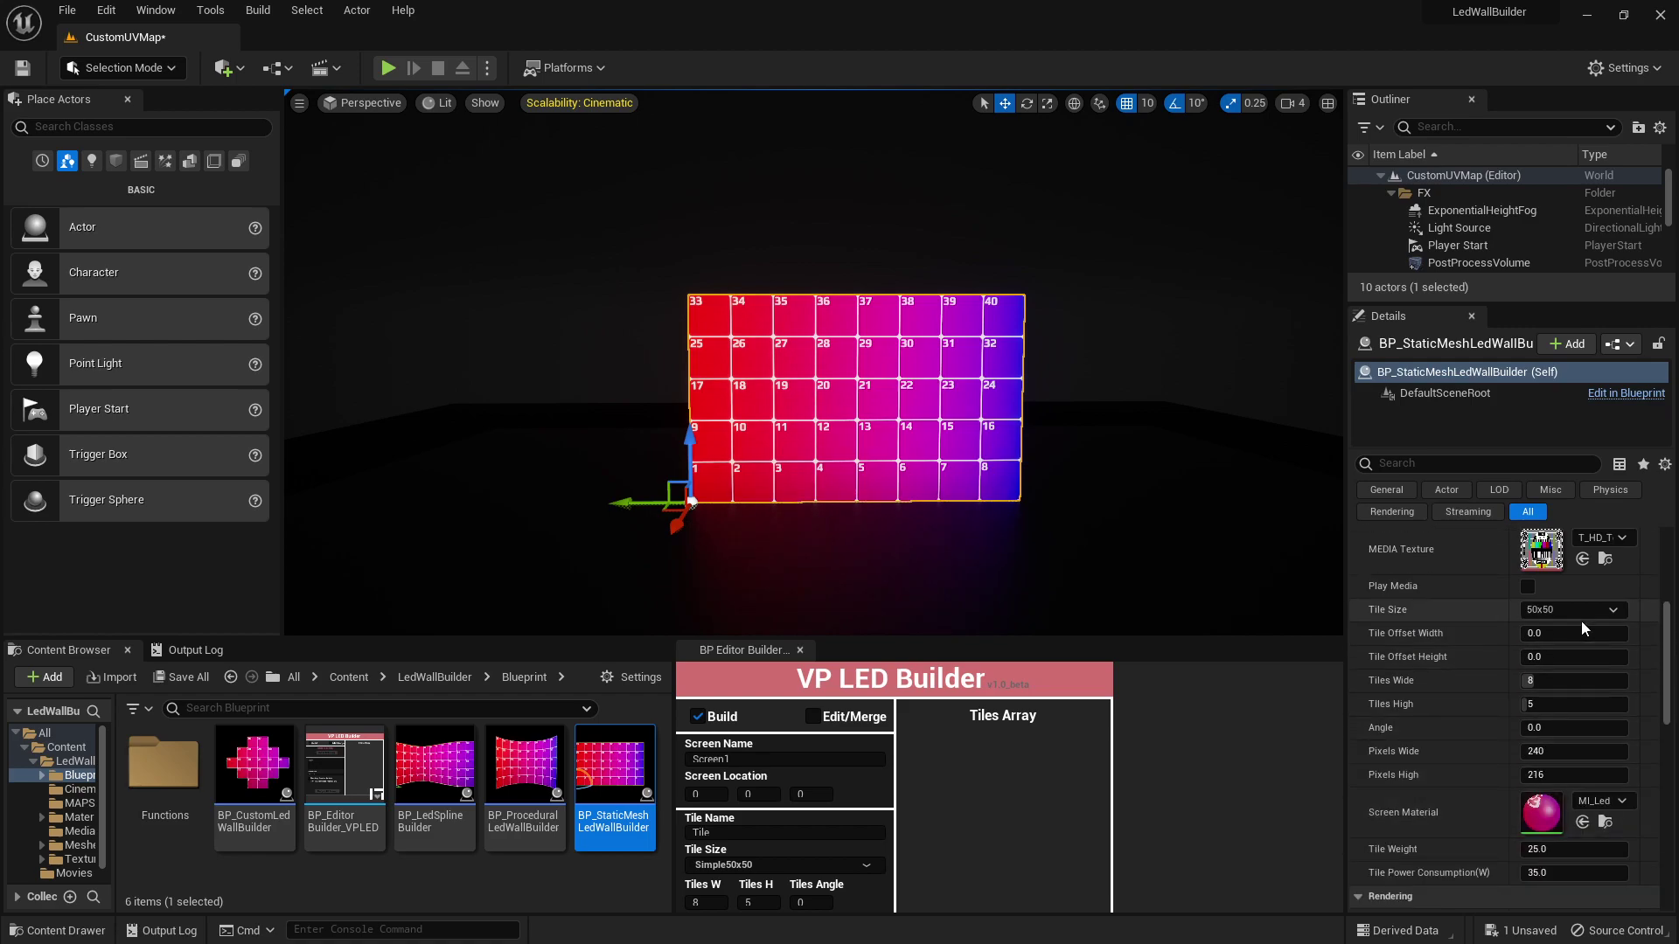
pyautogui.click(1557, 681)
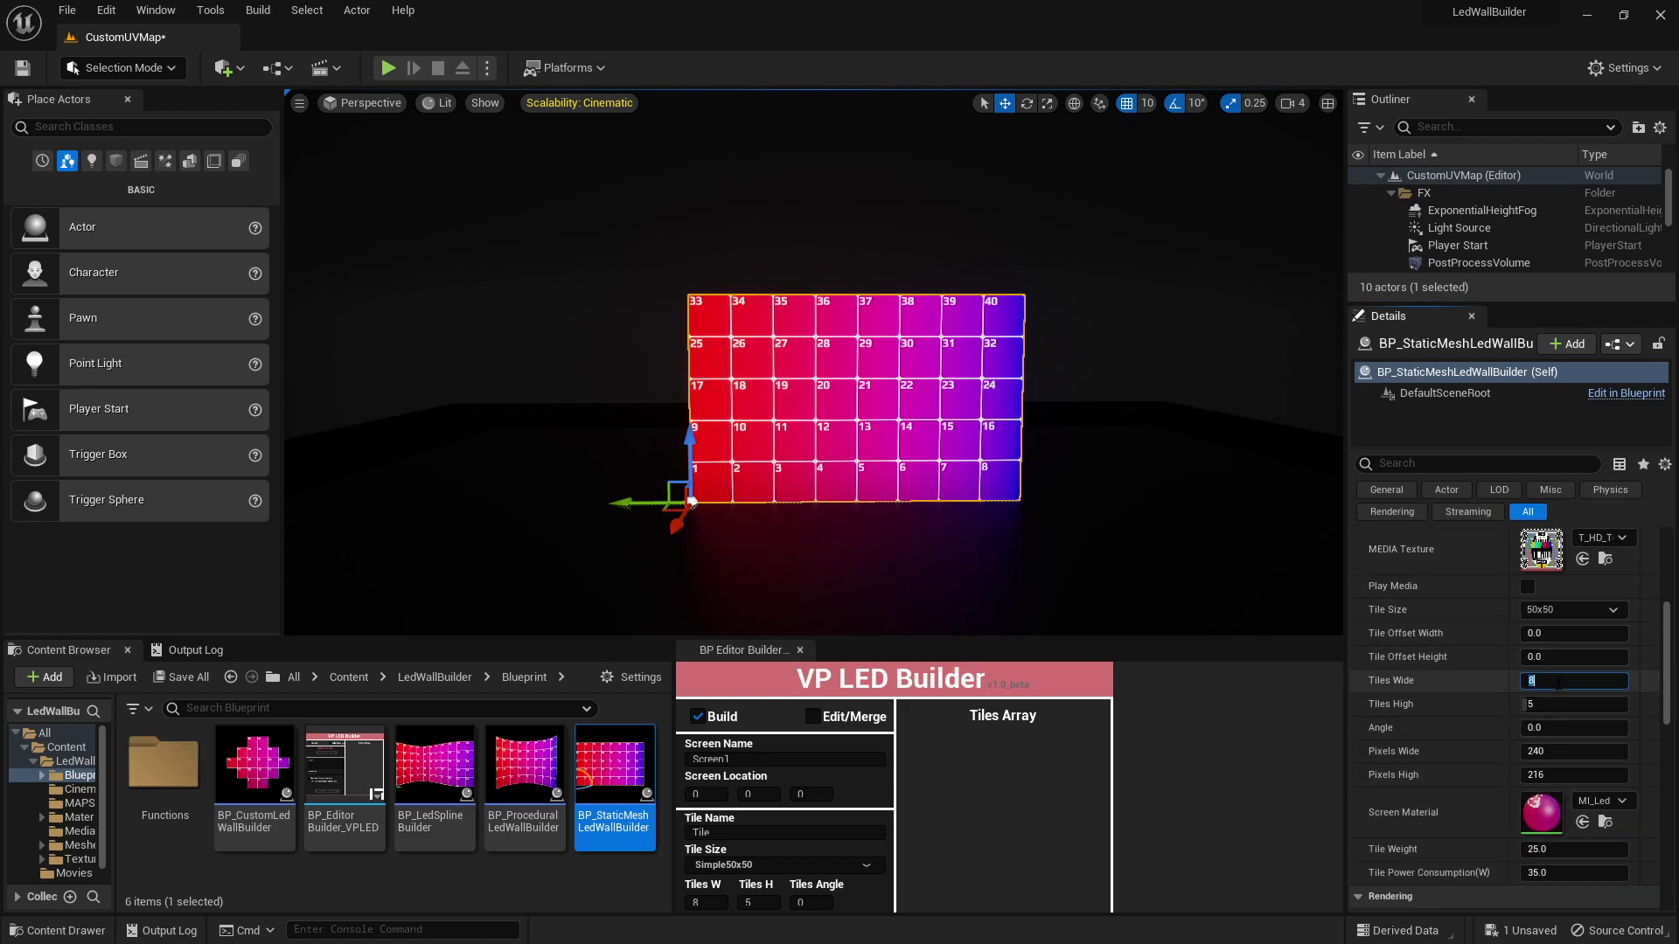
pyautogui.write('10')
pyautogui.press('Return')
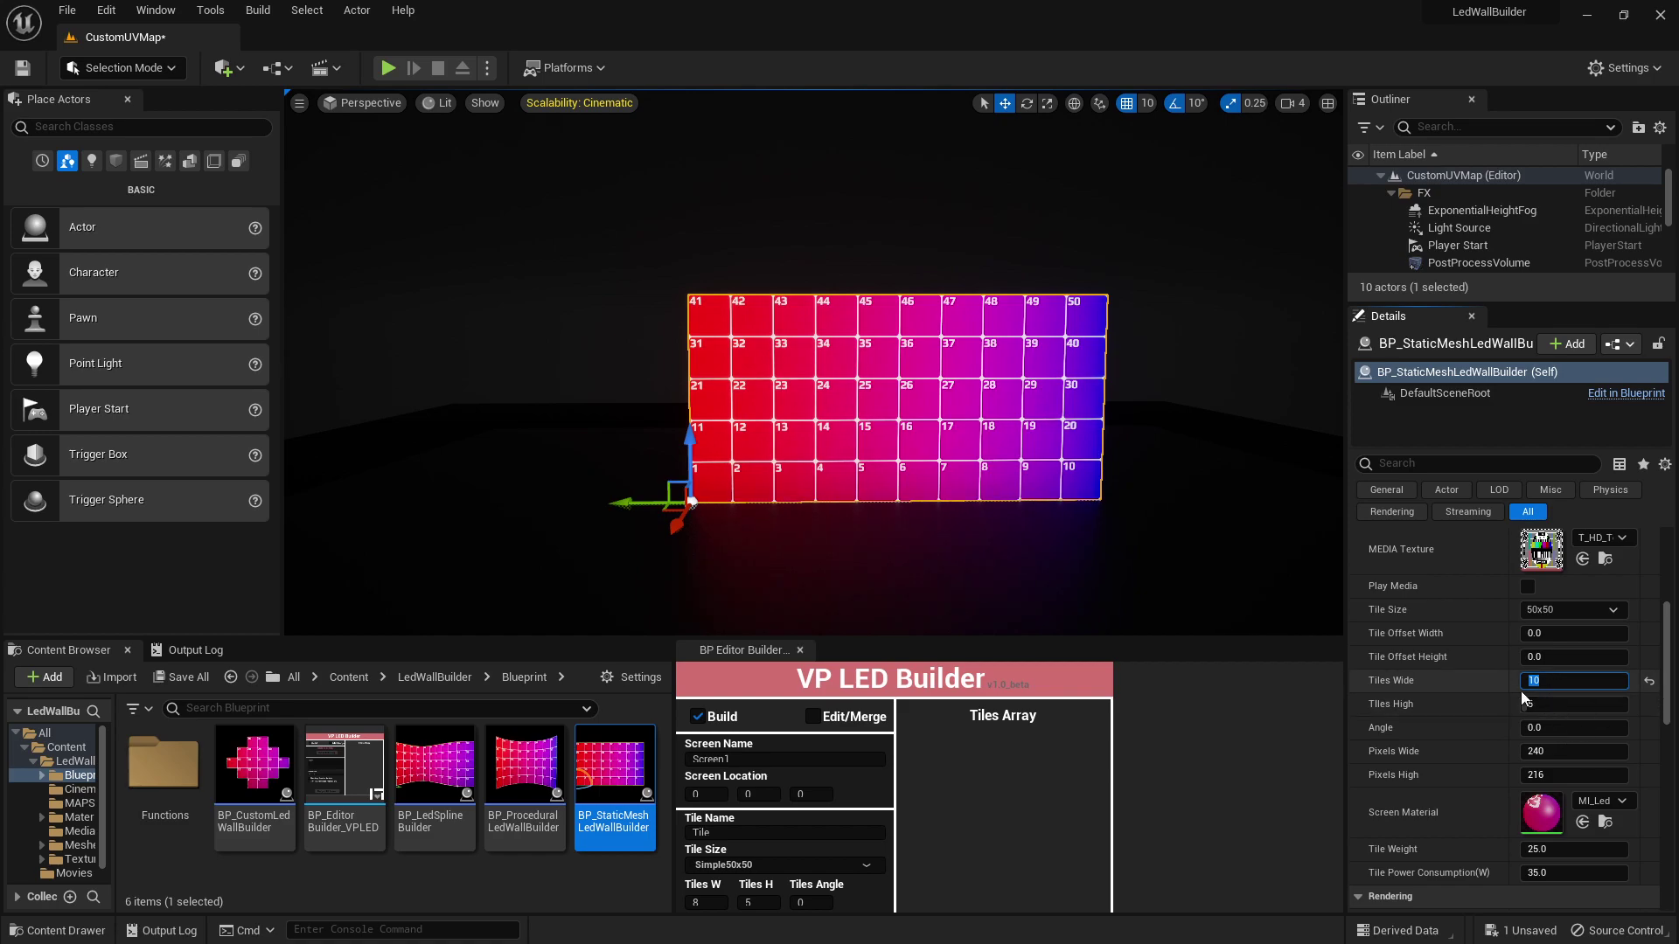
pyautogui.click(1546, 704)
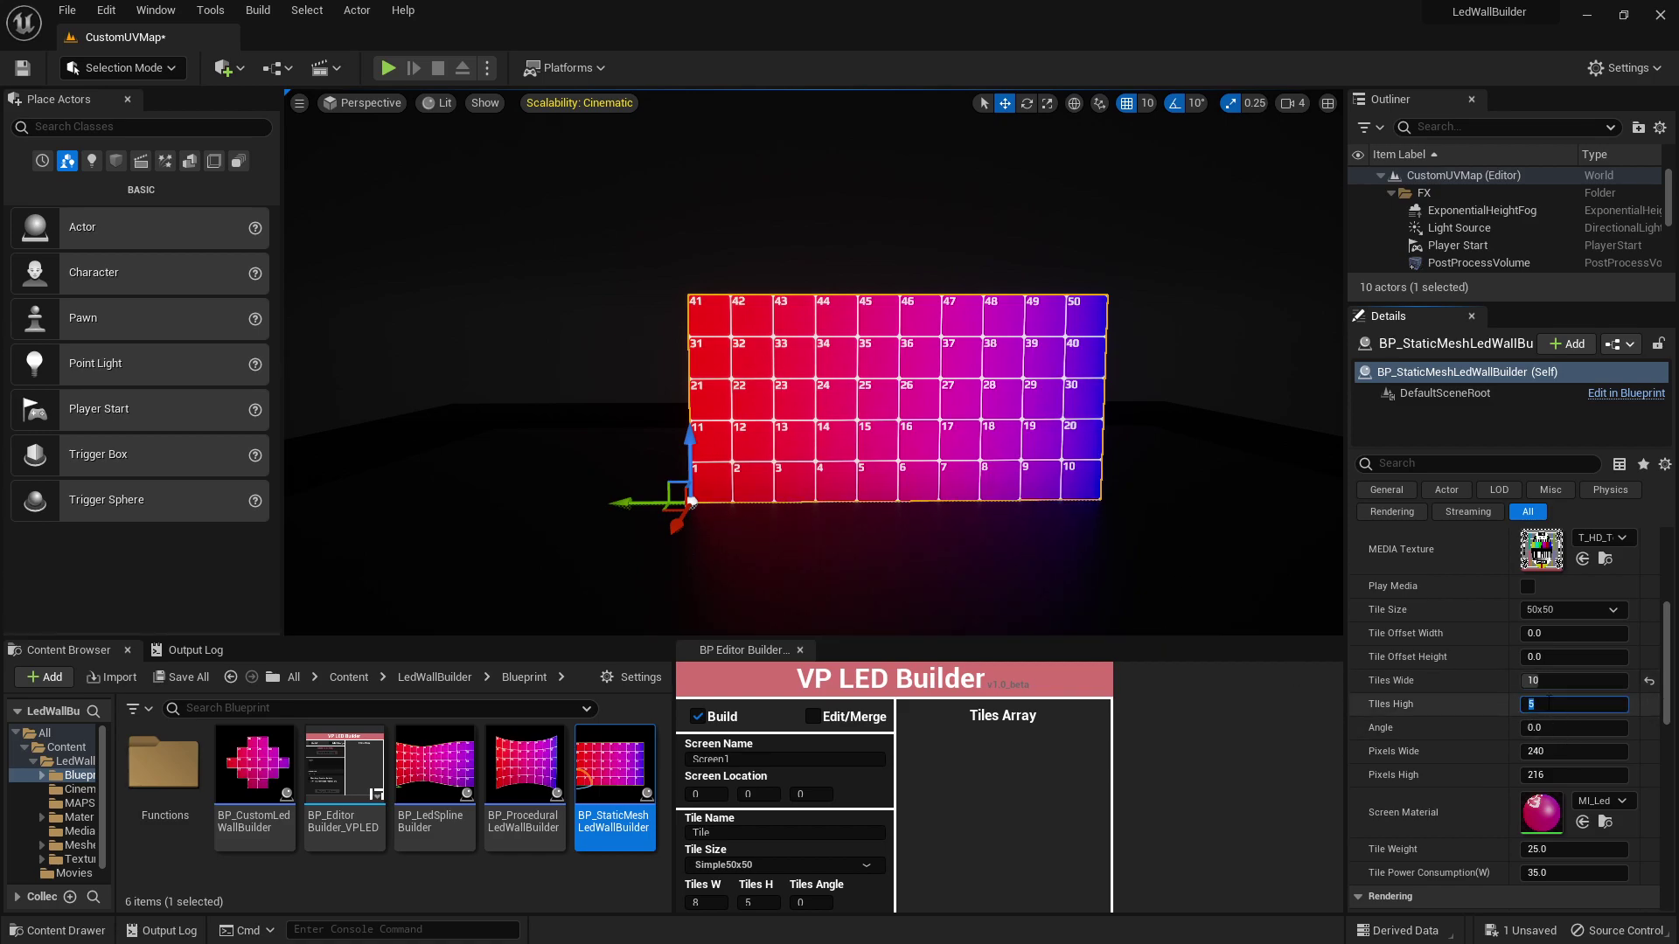
pyautogui.write('6')
pyautogui.press('Return')
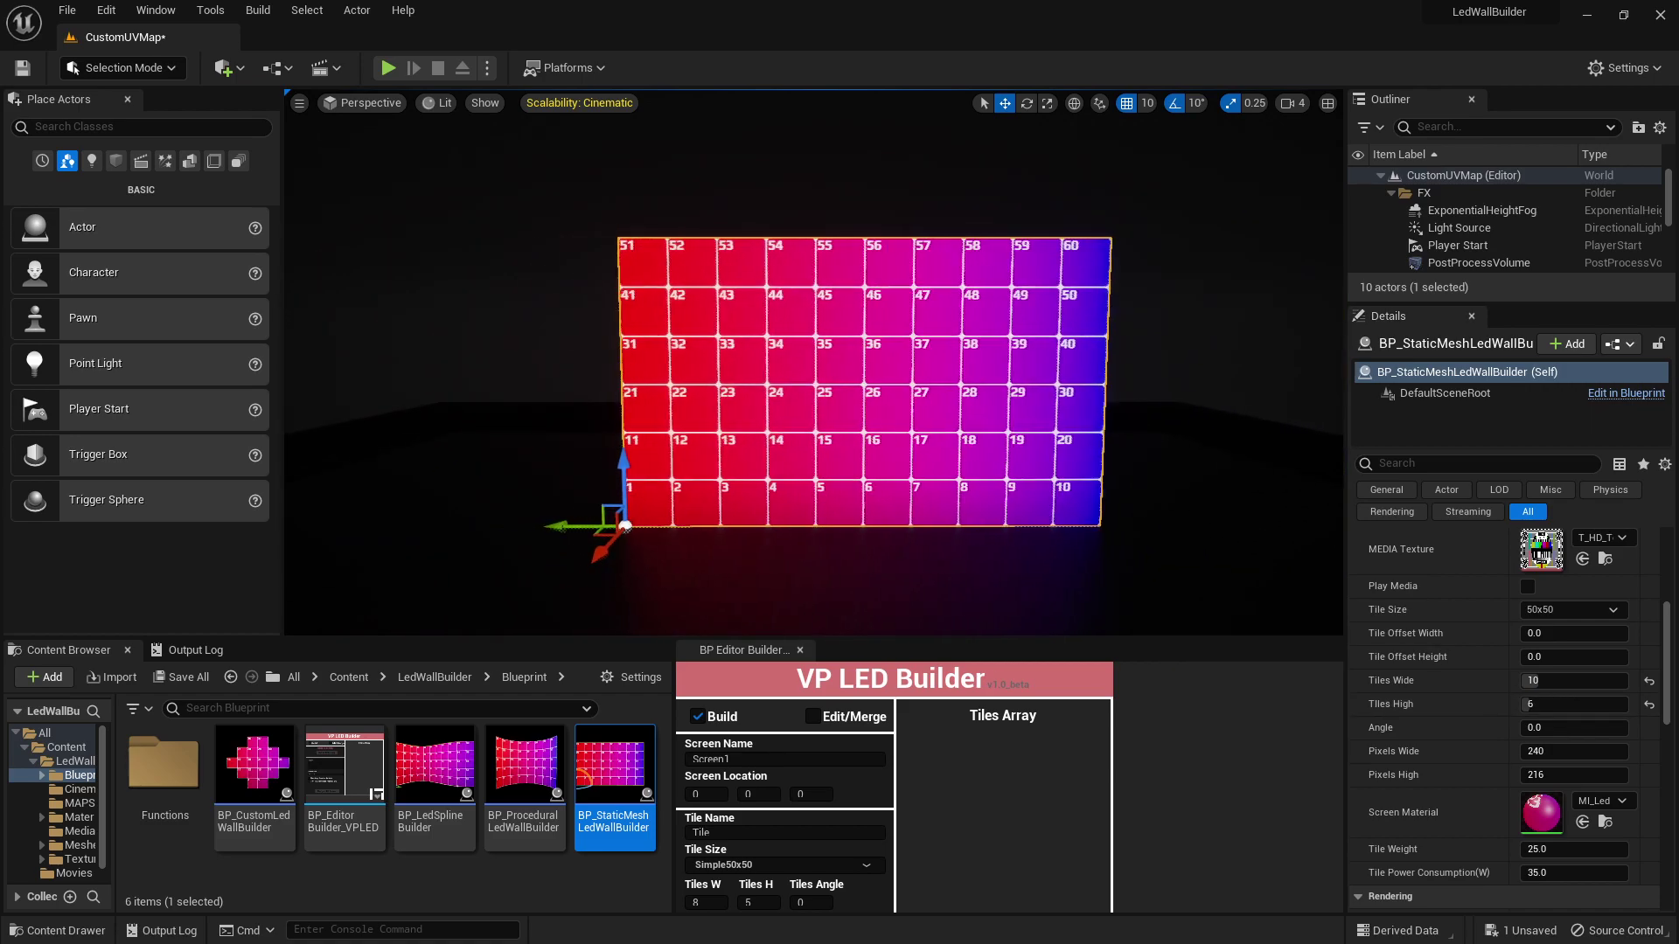
# Step: Set the wall's Angle to 10 so the 10×6 tiles curve into an arc
pyautogui.scroll(3, 1437, 675)
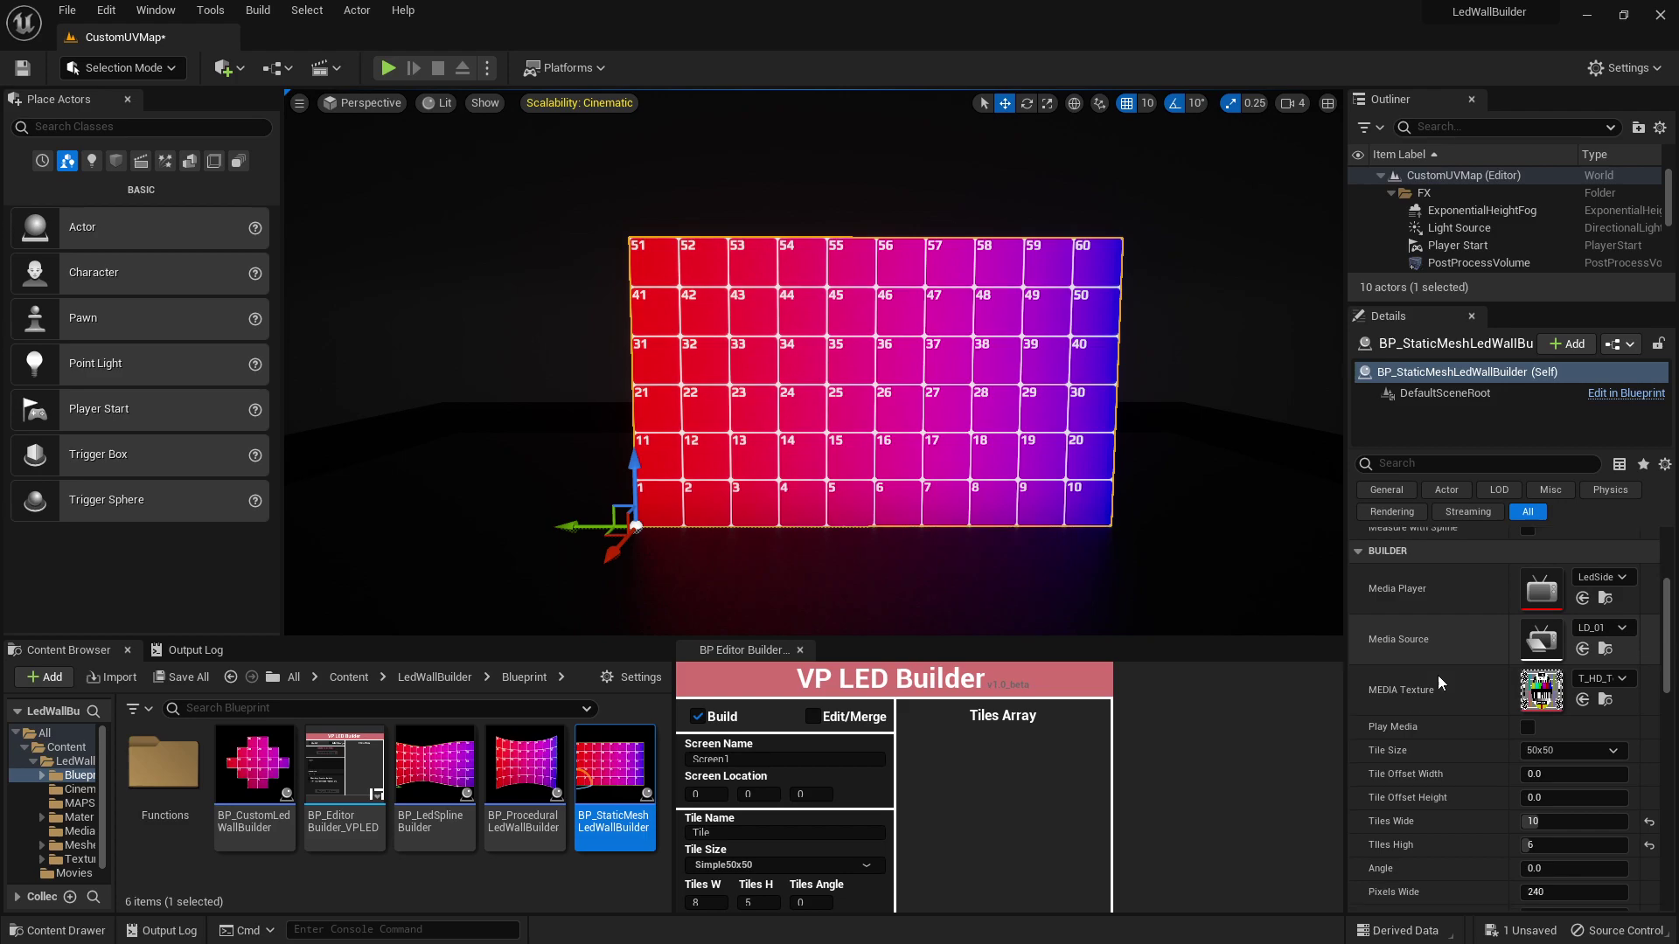
pyautogui.scroll(-2, 1438, 675)
pyautogui.click(1623, 759)
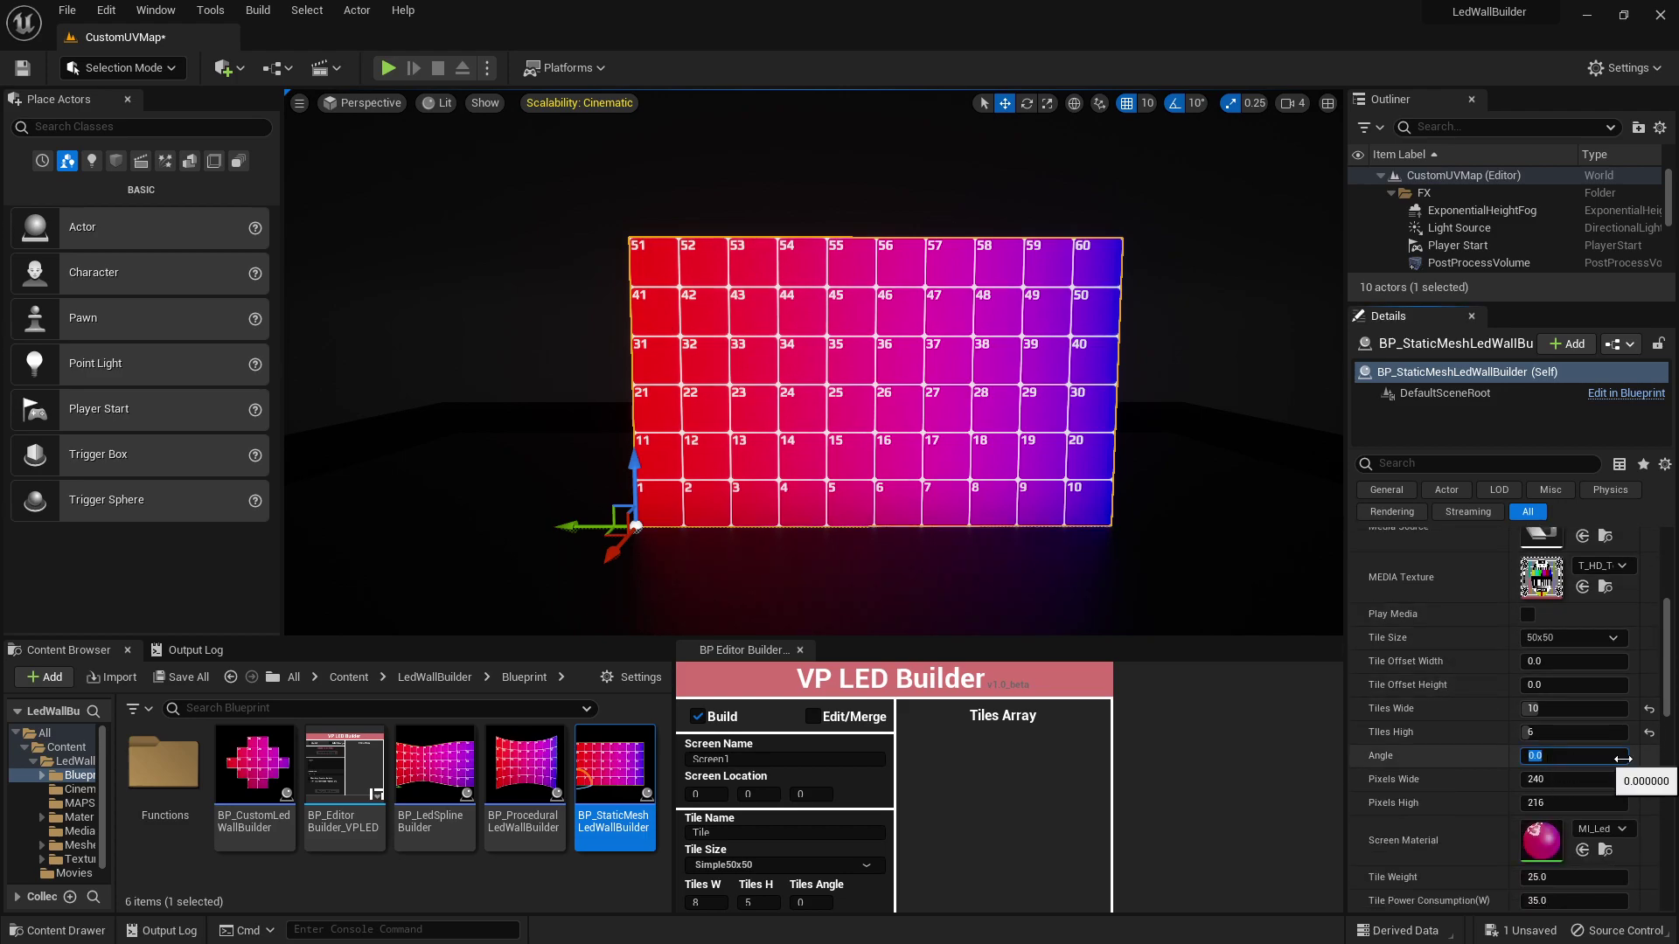
pyautogui.write('10')
pyautogui.press('Return')
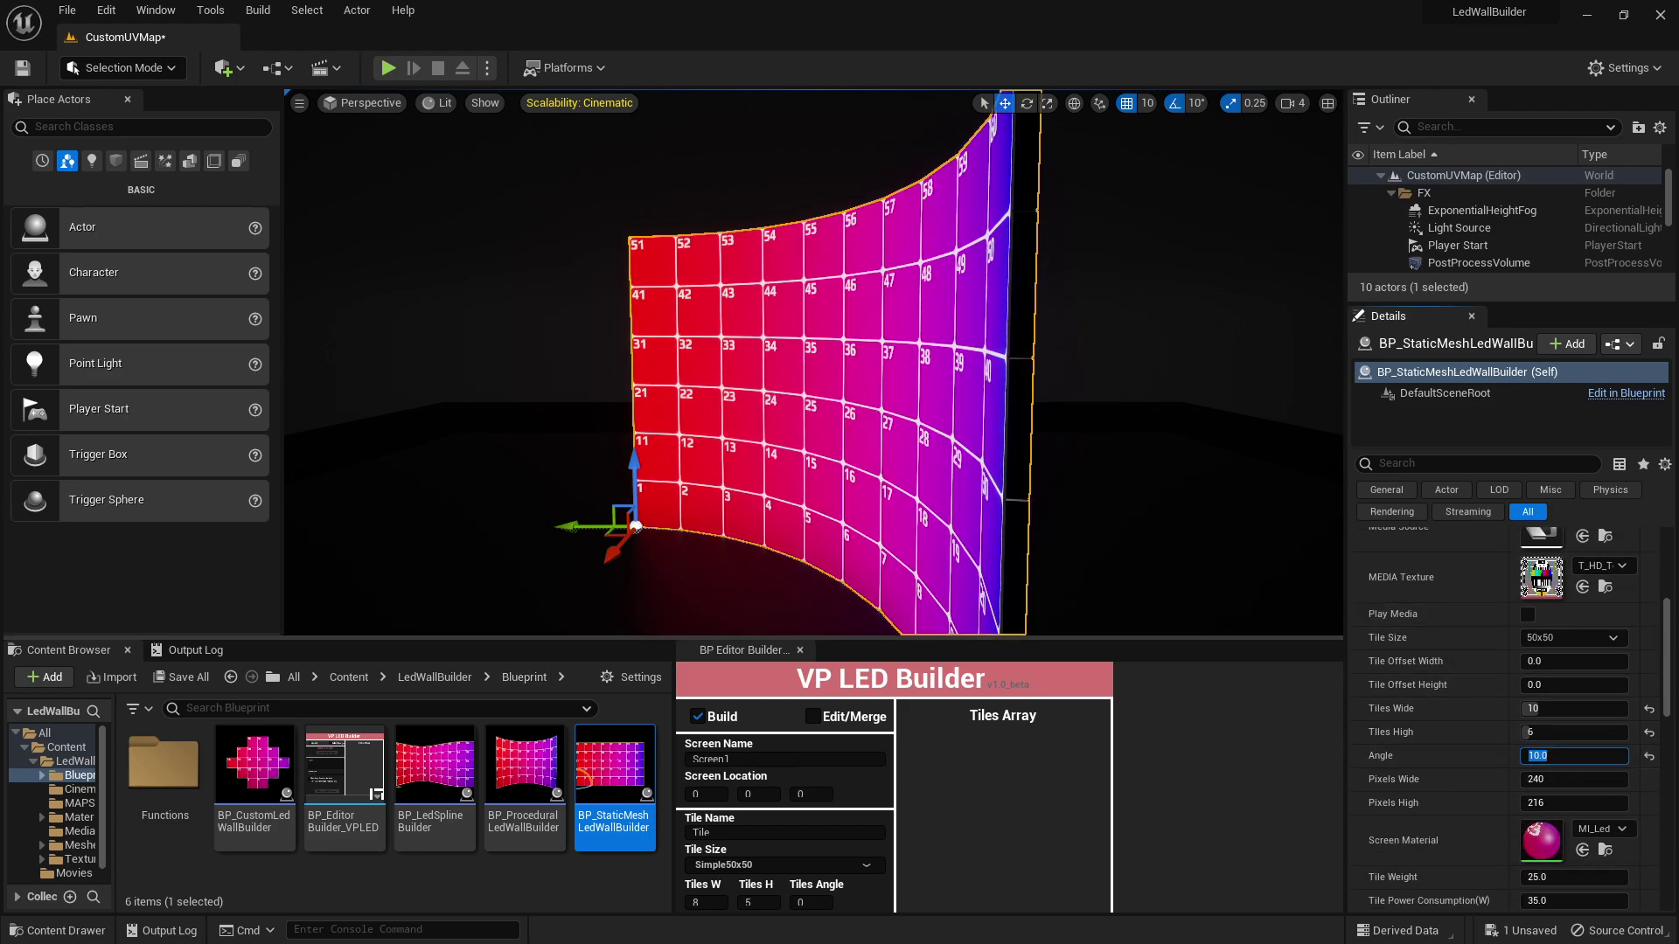
pyautogui.scroll(-2, 1452, 234)
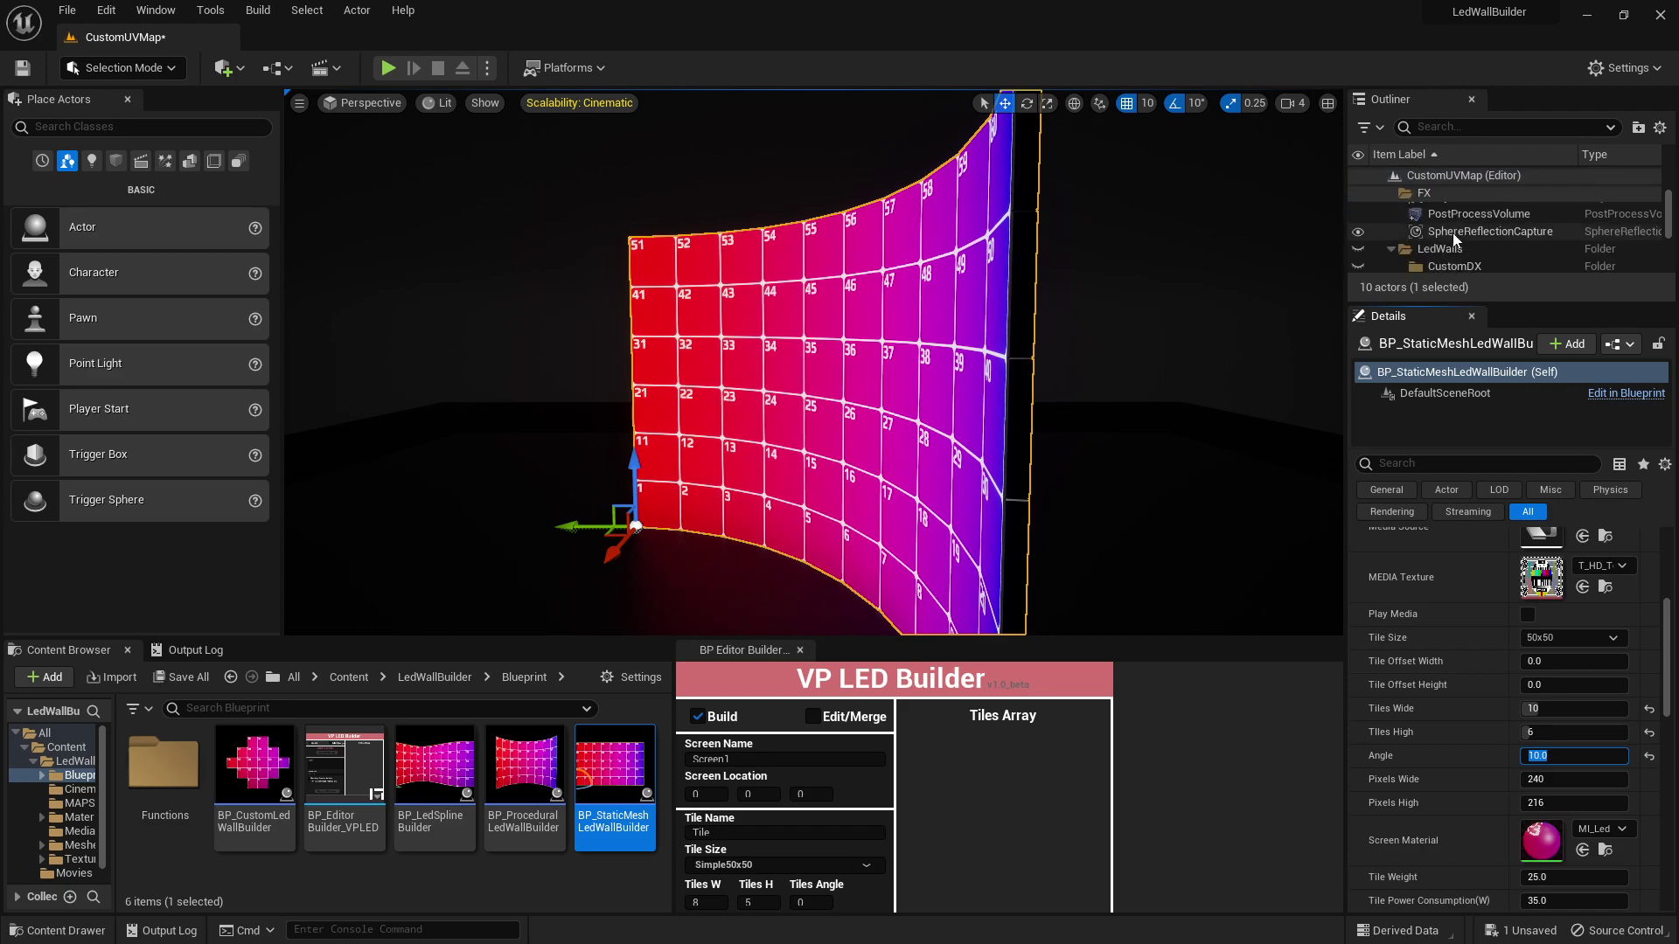
pyautogui.scroll(-1, 1452, 232)
pyautogui.scroll(-1, 1451, 233)
pyautogui.scroll(-1, 1452, 233)
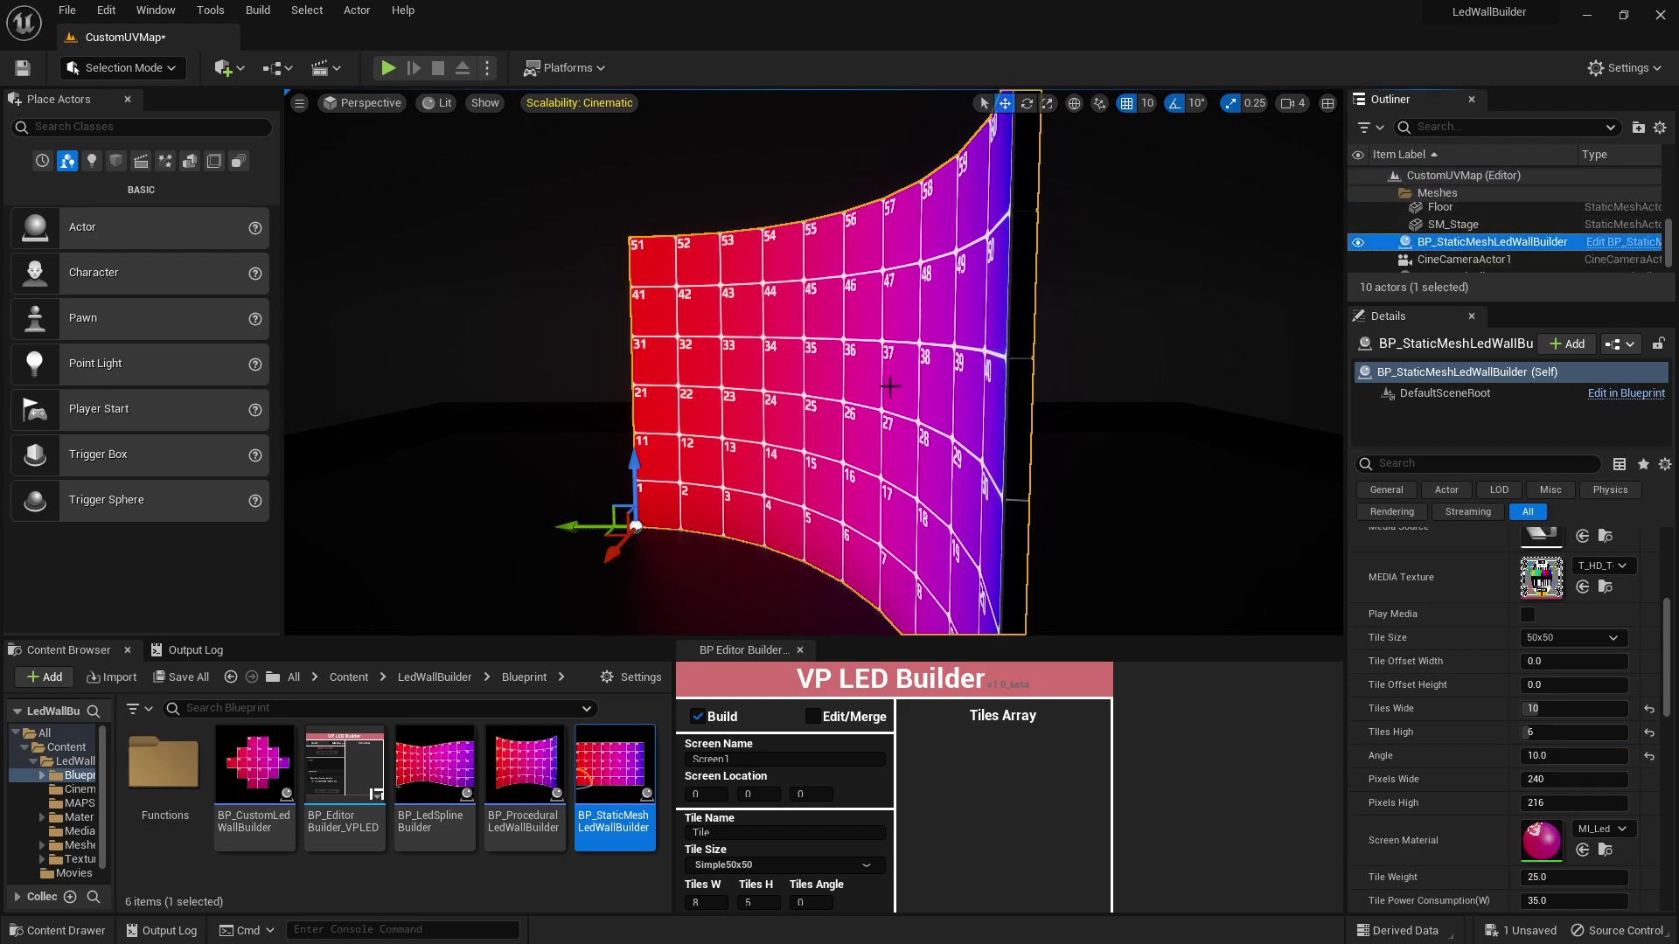
# Step: Rotate the curved LED wall about its vertical axis toward the camera and frame it
pyautogui.press('e')
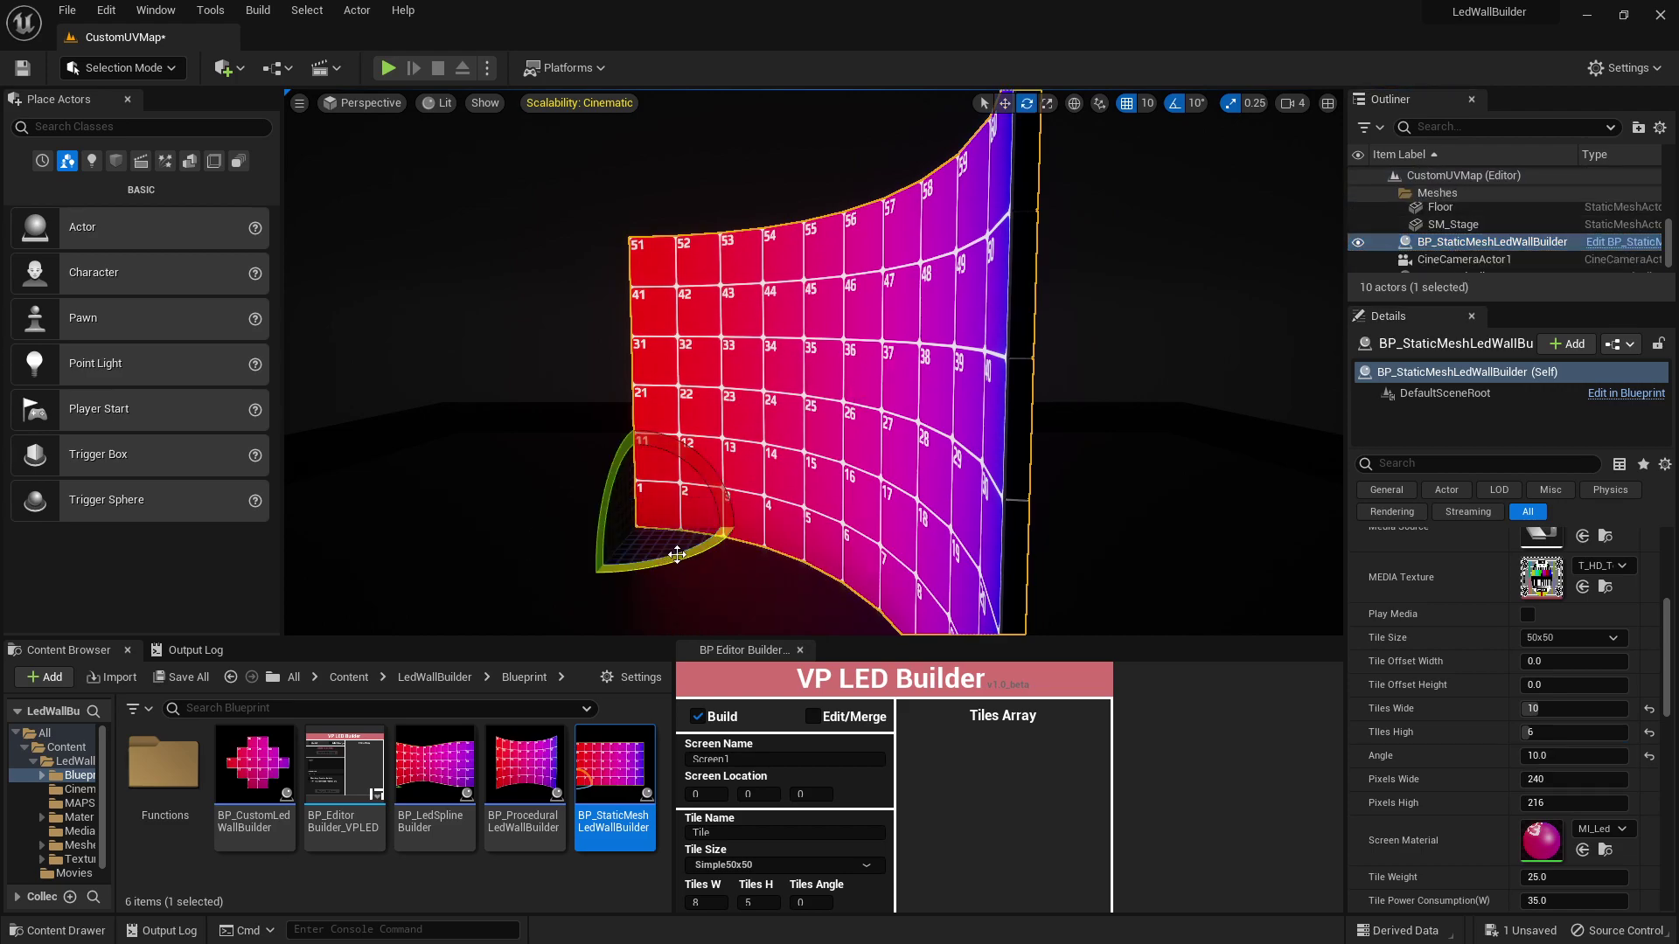
pyautogui.moveTo(677, 554); pyautogui.dragTo(725, 560)
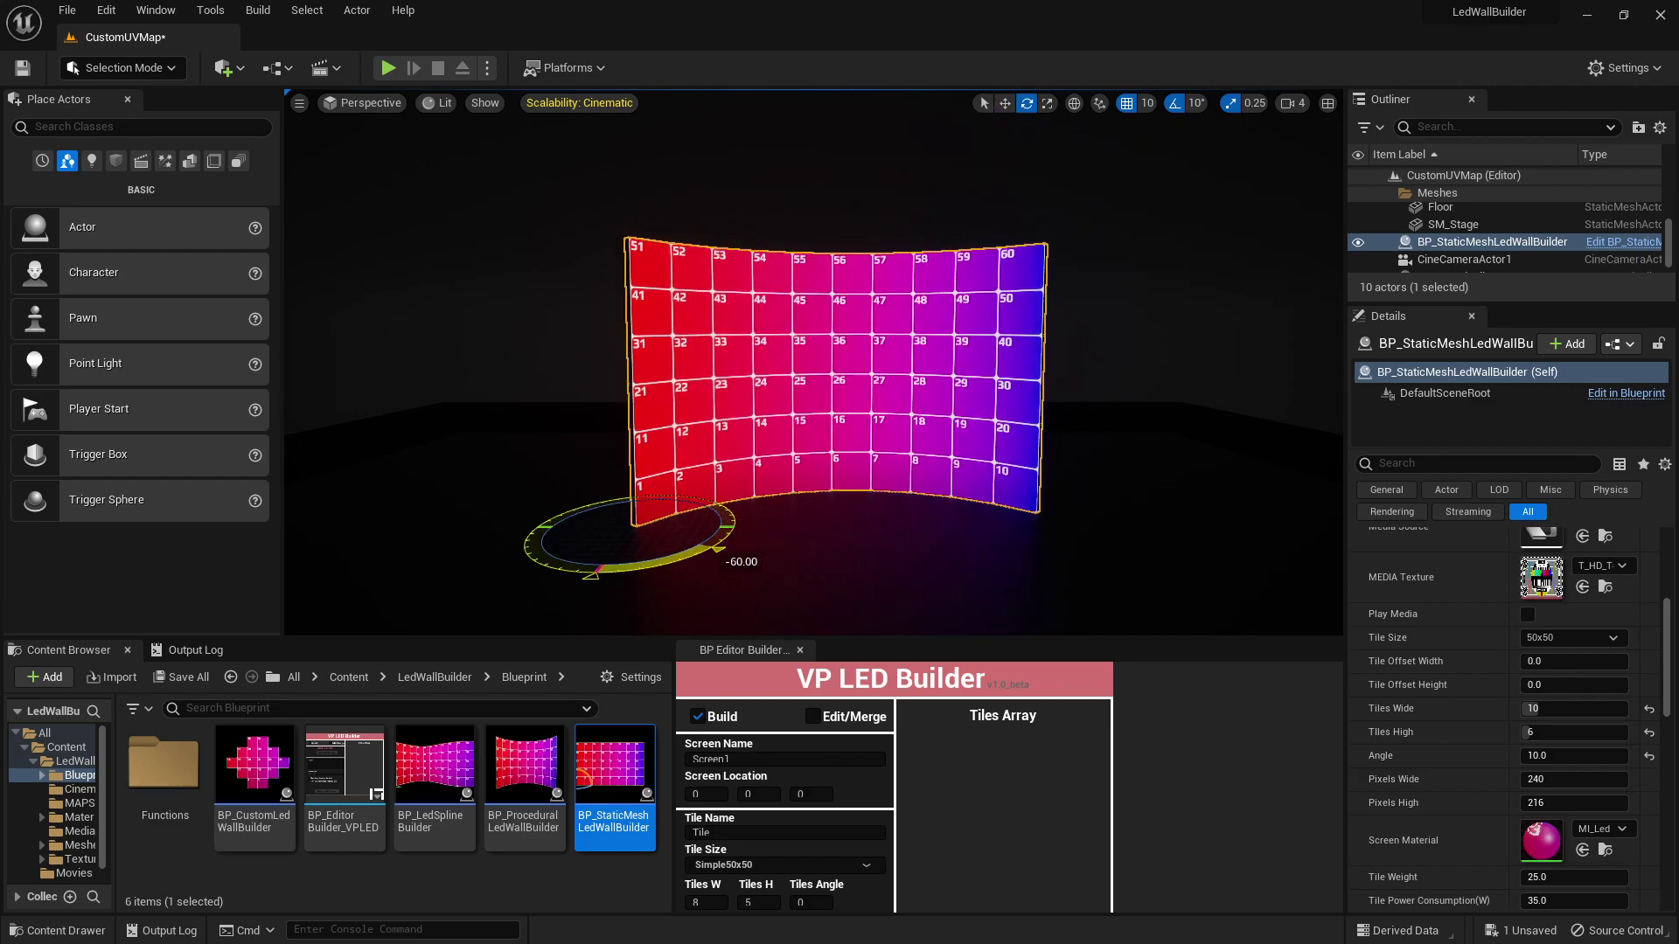
pyautogui.press('f')
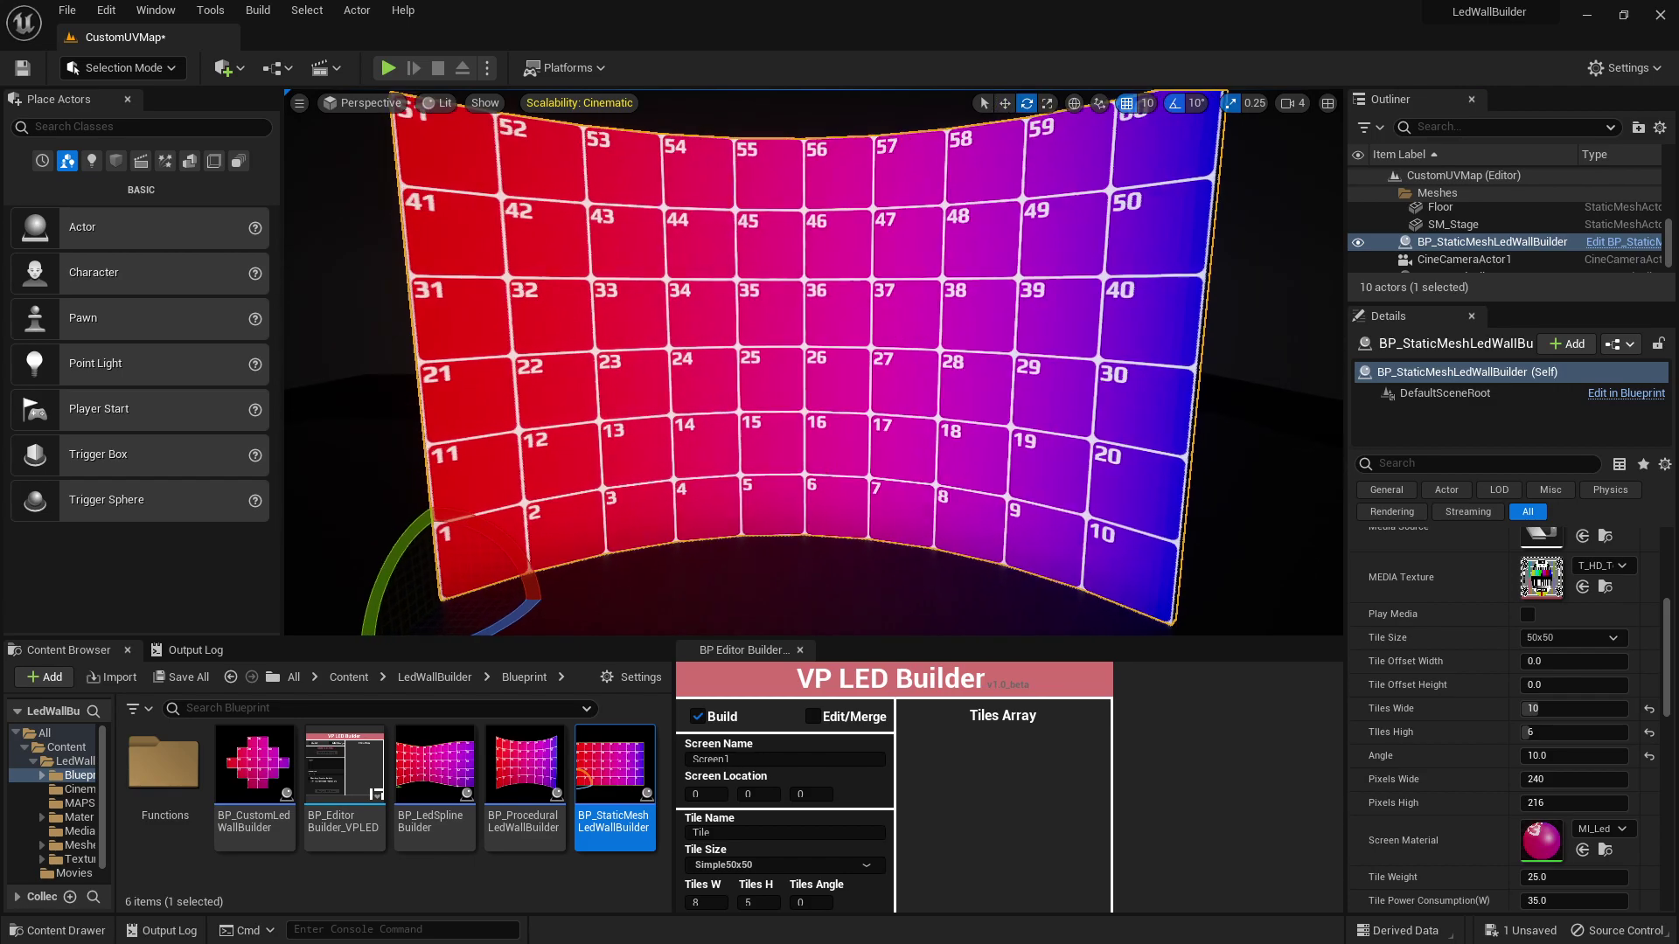
pyautogui.scroll(-5, 1238, 391)
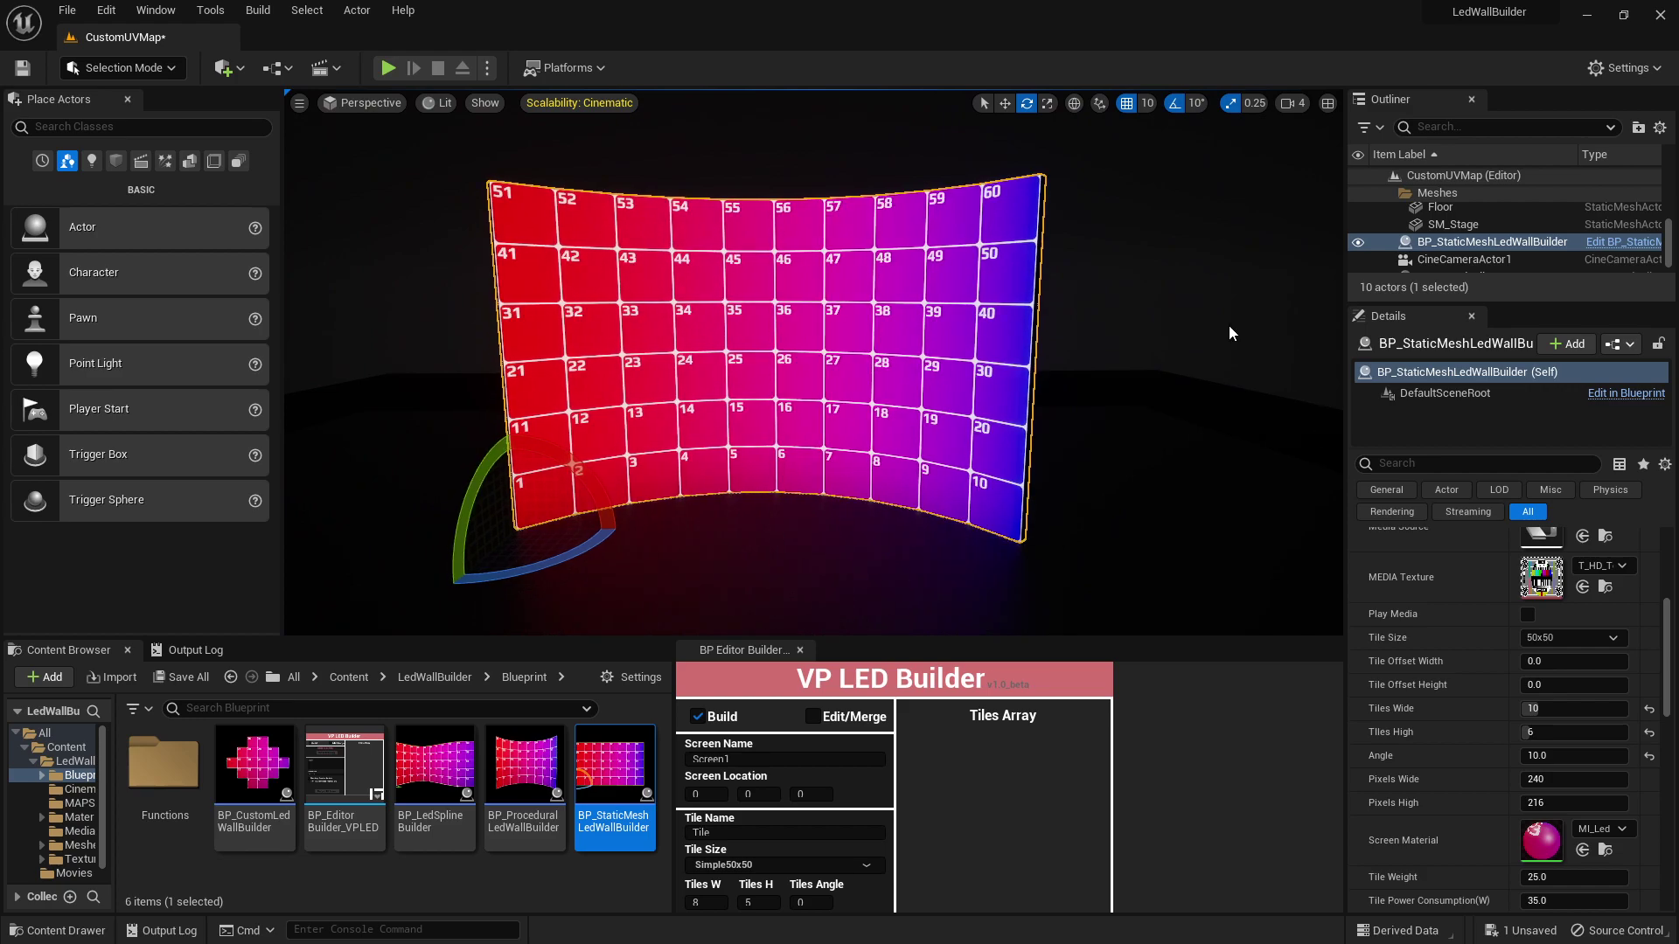
# Step: Set rotation snapping to 5° and turn the wall to -55°
pyautogui.click(1146, 103)
pyautogui.click(1196, 103)
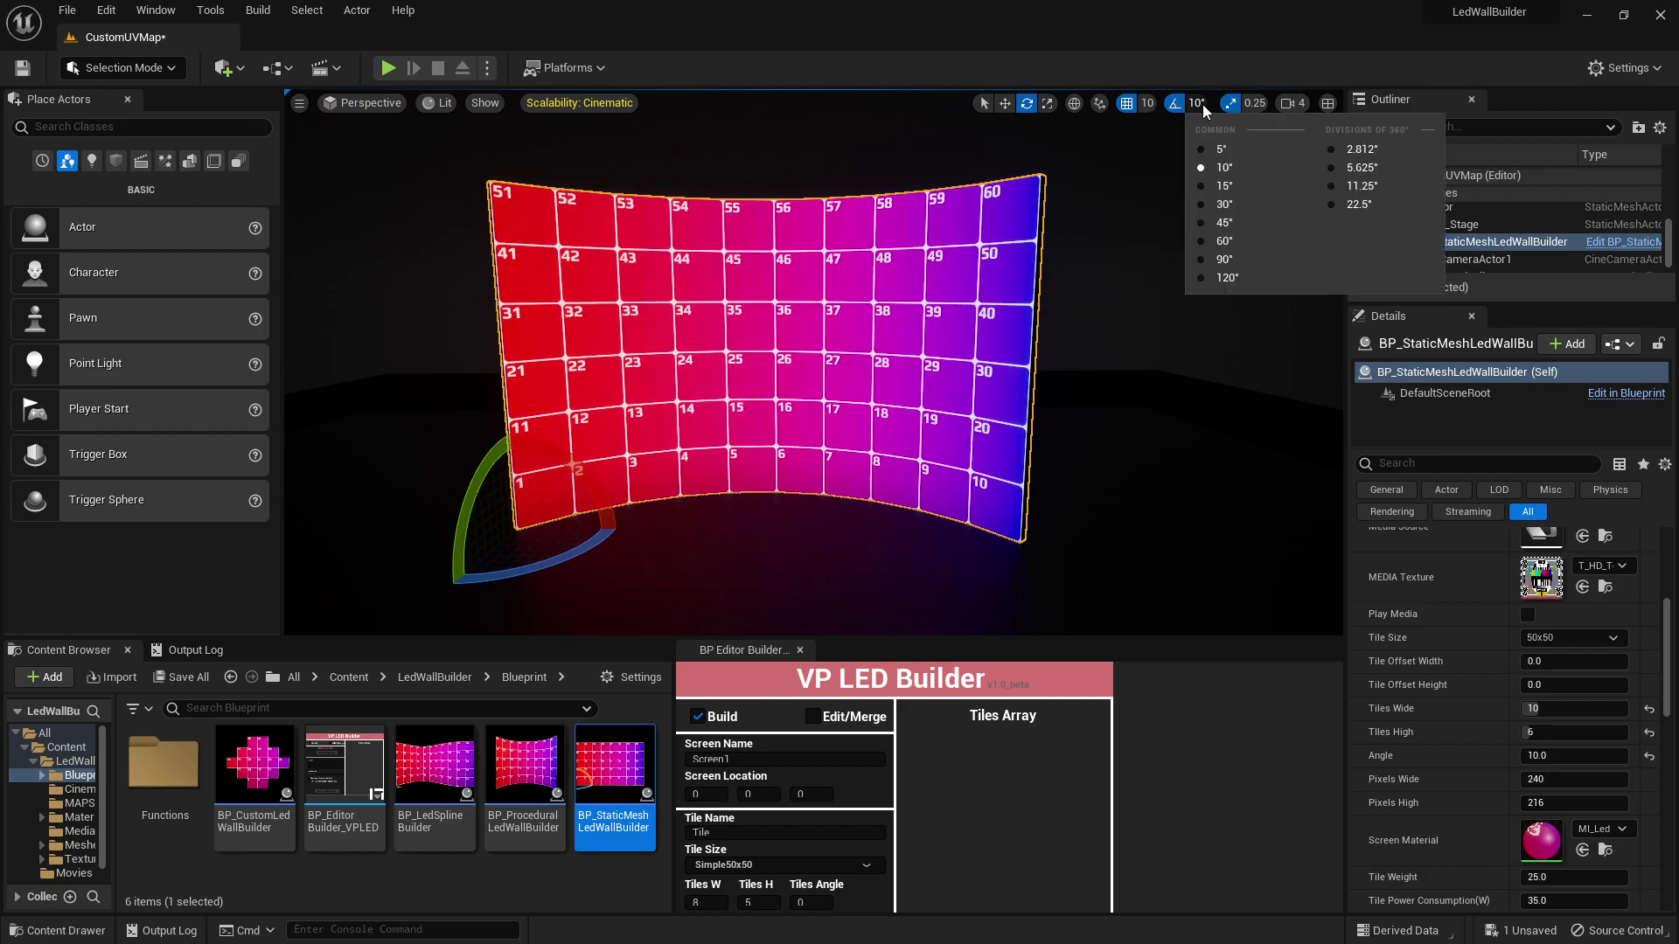
pyautogui.click(1225, 150)
pyautogui.moveTo(617, 469); pyautogui.dragTo(595, 479)
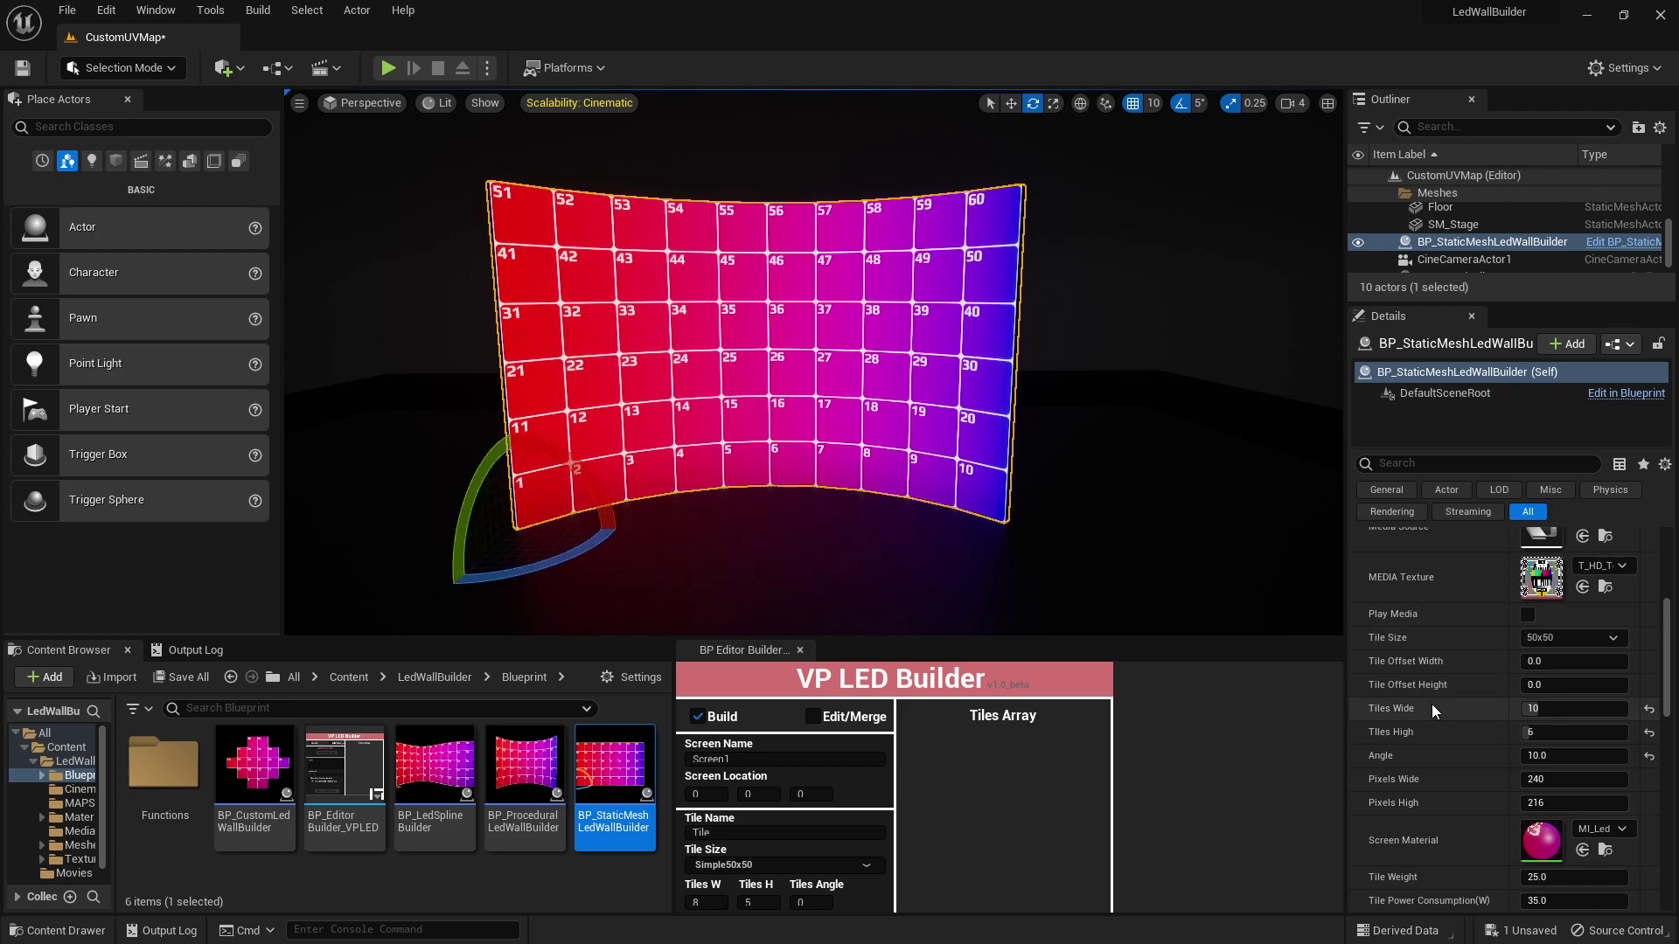
pyautogui.scroll(5, 1431, 705)
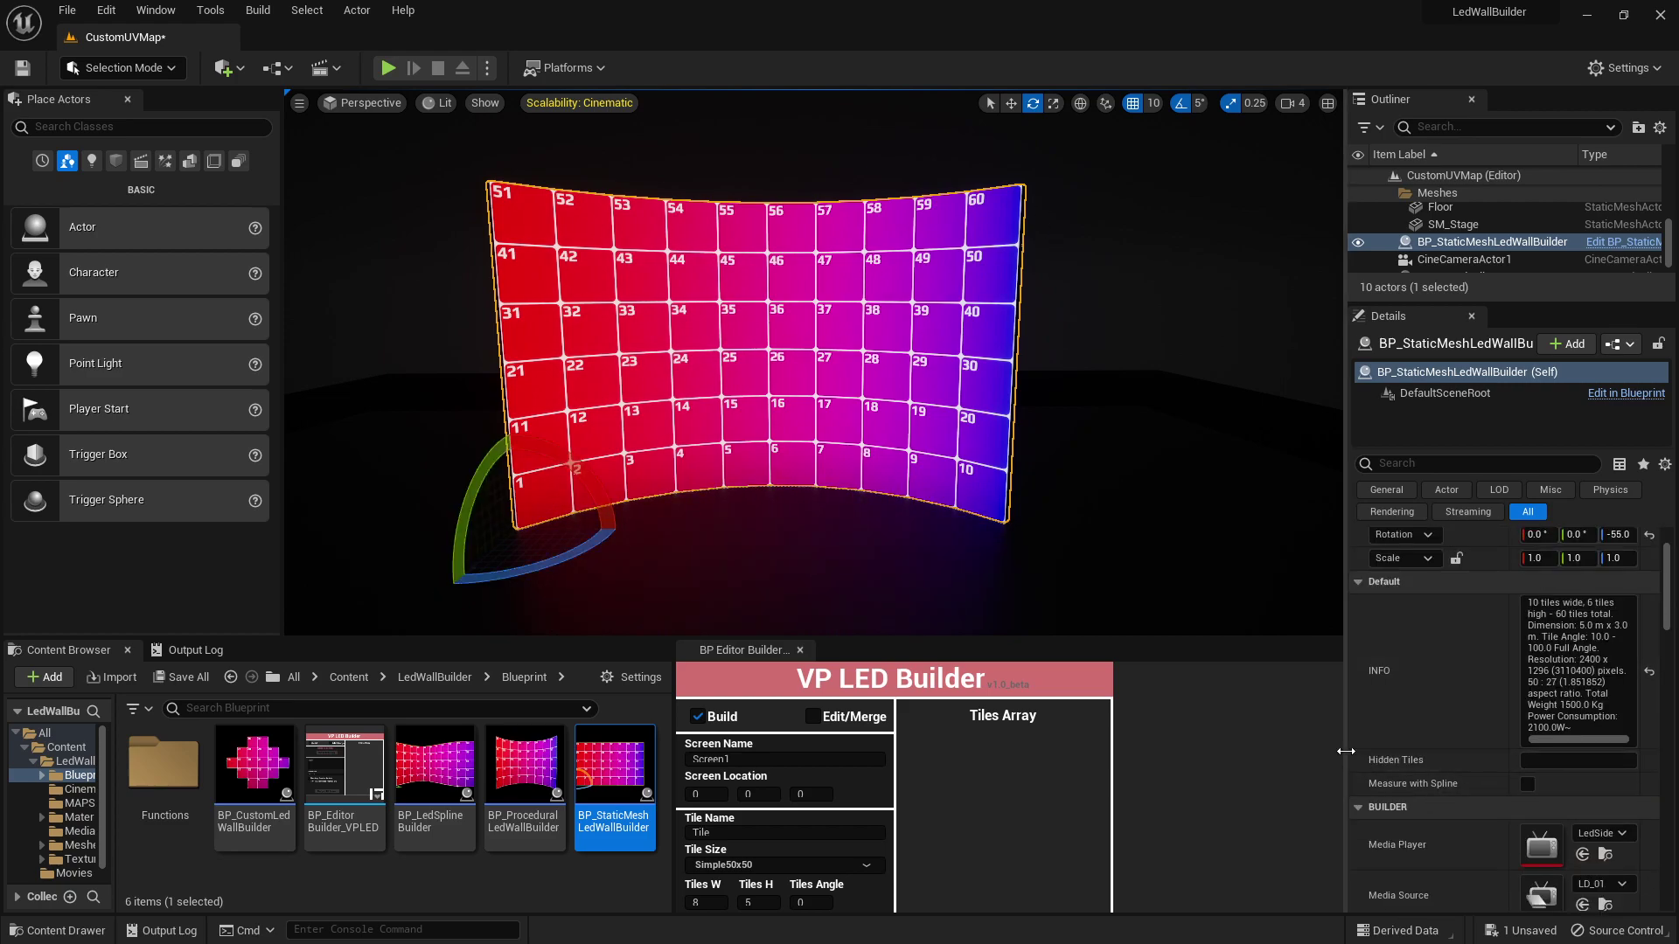
pyautogui.moveTo(1347, 759); pyautogui.dragTo(1229, 759)
# Step: Enter 2,3,4,5,6,7,8,9,12,22,32,42 as the curved wall's Hidden Tiles
pyautogui.click(1504, 703)
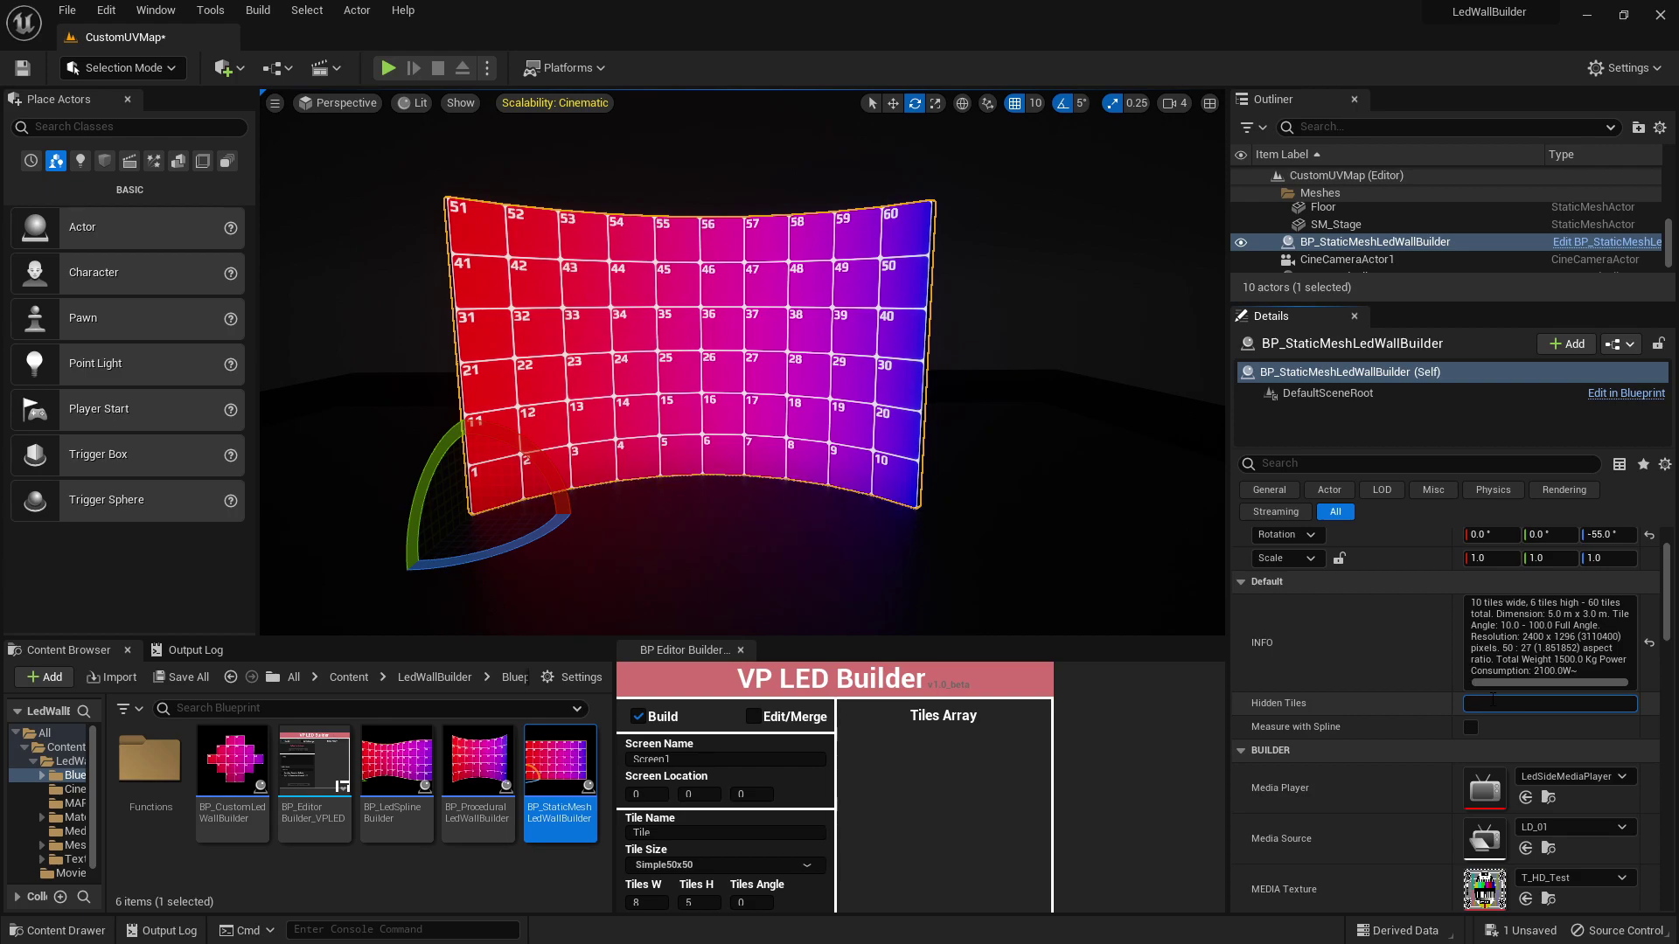
pyautogui.write('2')
pyautogui.press('Return')
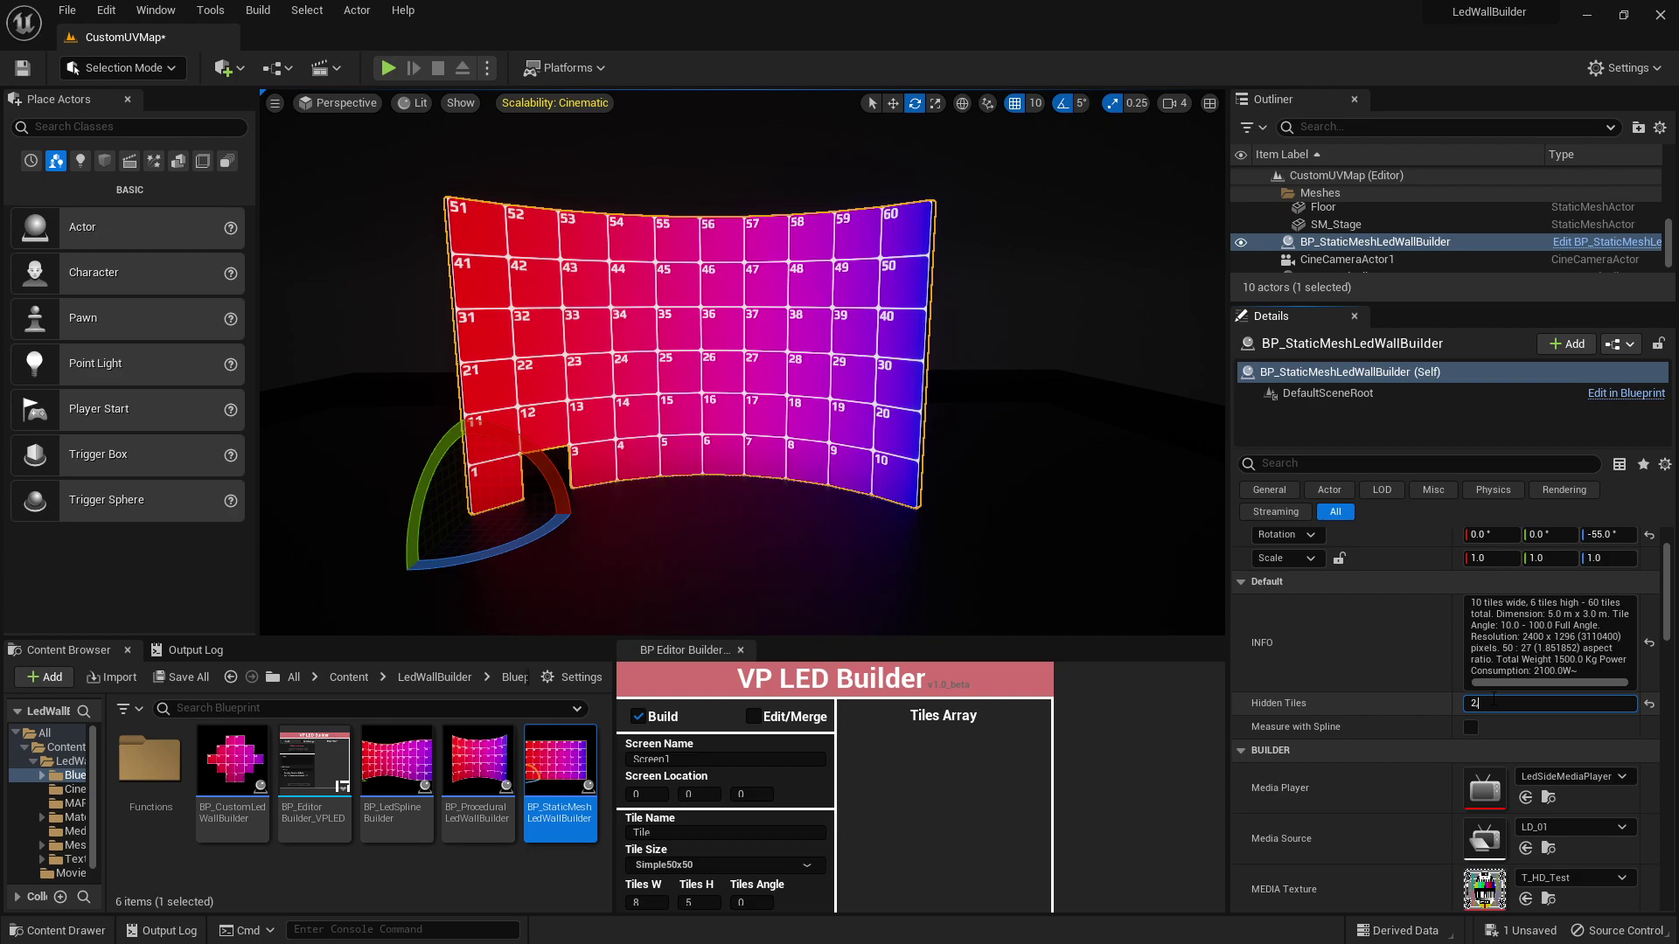
pyautogui.press('BackSpace')
pyautogui.write('3')
pyautogui.write(',4,5')
pyautogui.write(',6,7,8,')
pyautogui.write('9,')
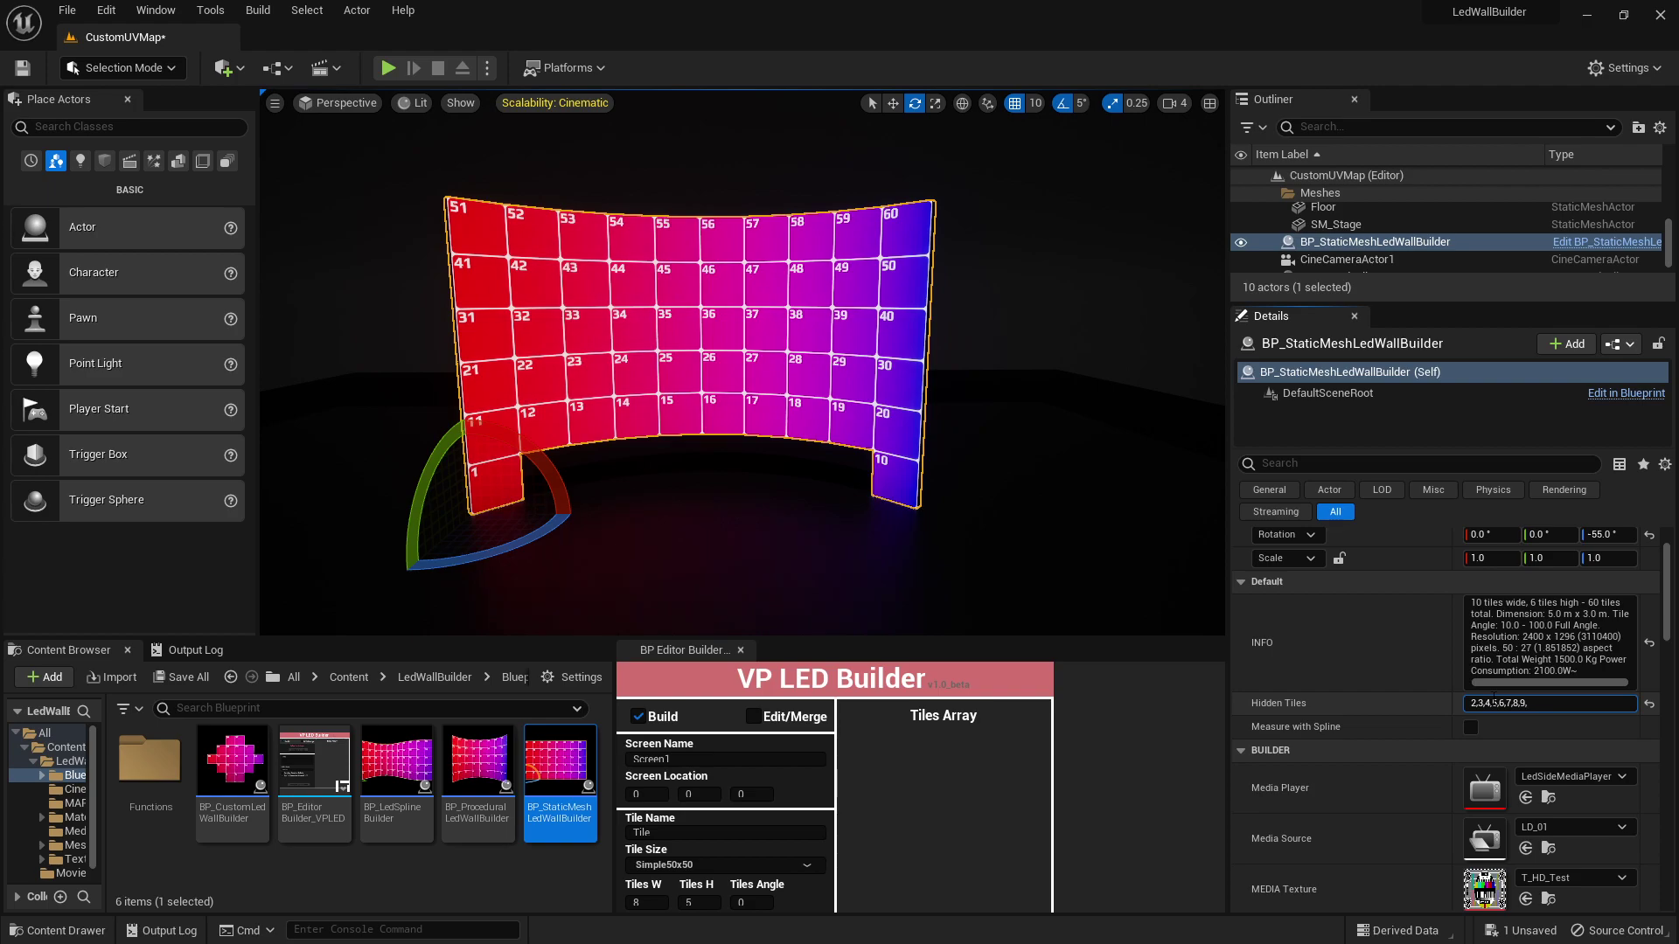
pyautogui.write('12,')
pyautogui.write('22,')
pyautogui.write('32,4')
pyautogui.write('2')
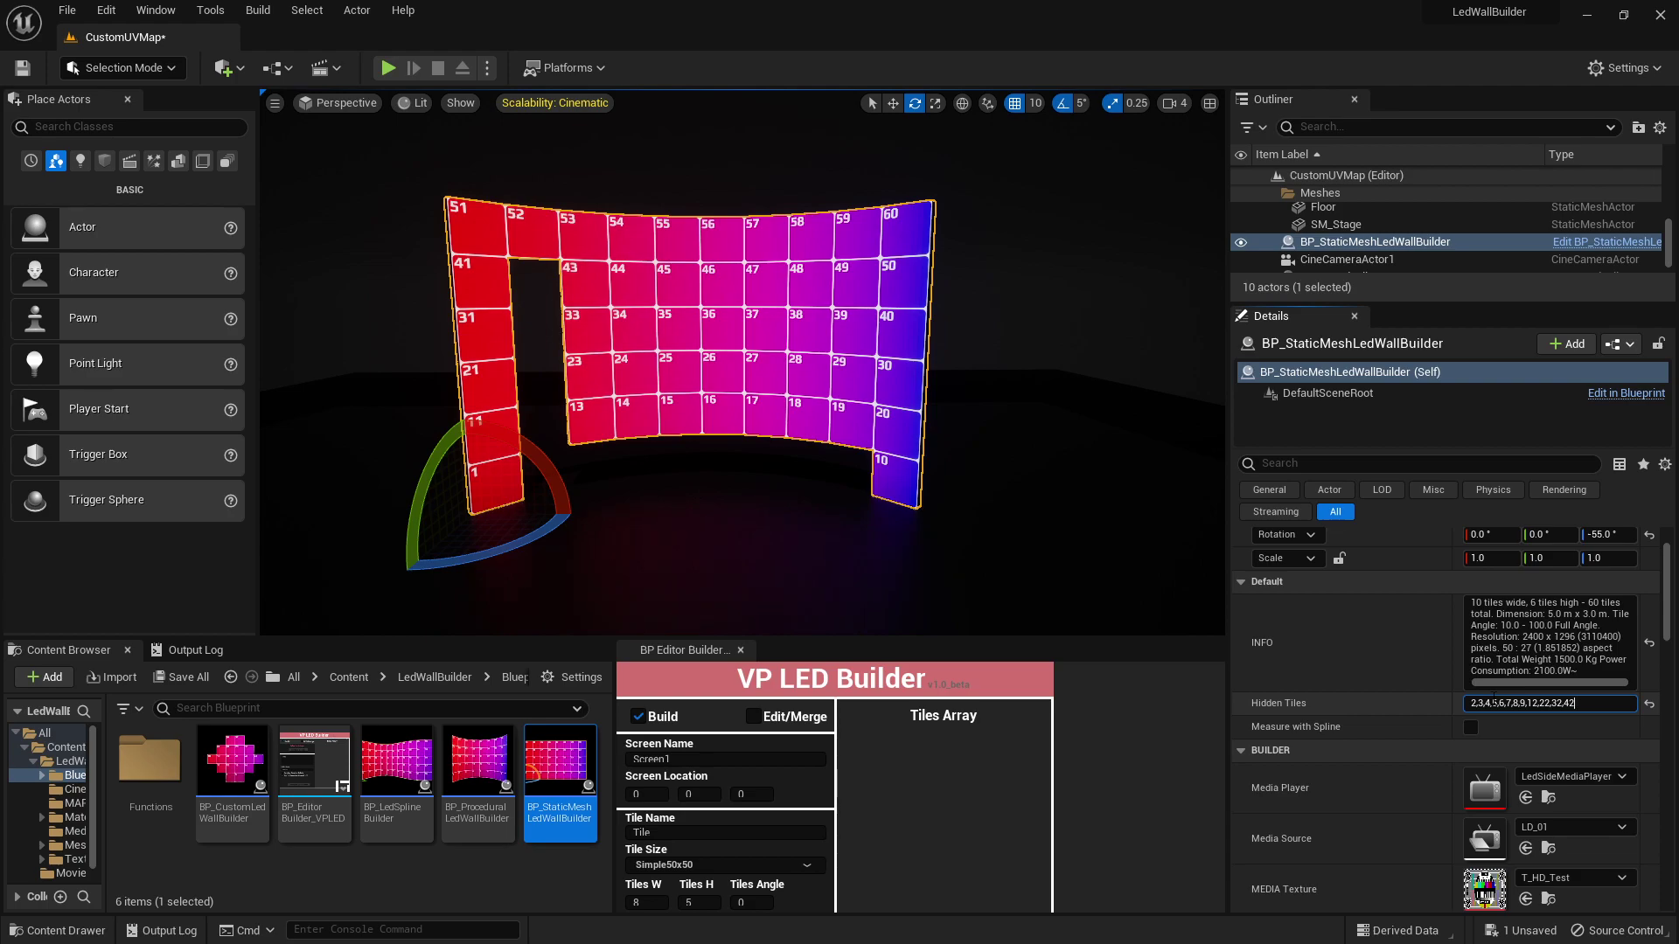
pyautogui.press('Return')
pyautogui.moveTo(743, 394); pyautogui.dragTo(769, 394, button='right')
pyautogui.press('Escape')
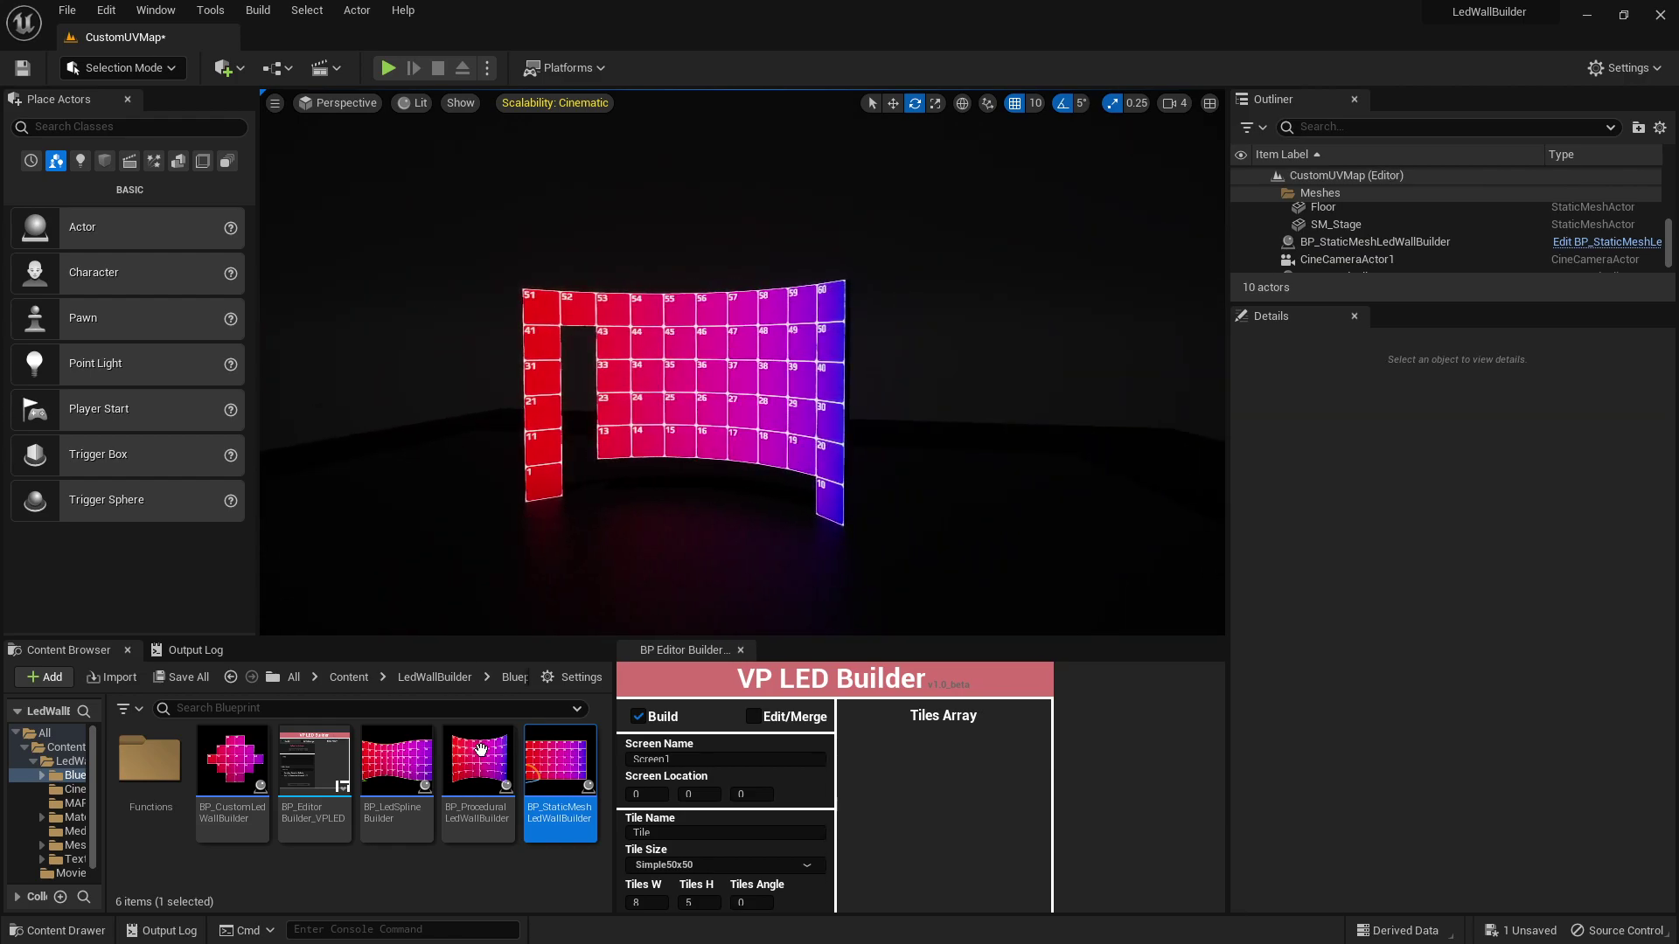
# Step: Drop BP_ProceduralLedWallBuilder into the level to the right of the curved wall
pyautogui.moveTo(481, 749); pyautogui.dragTo(949, 523)
pyautogui.moveTo(949, 523); pyautogui.dragTo(927, 525, button='right')
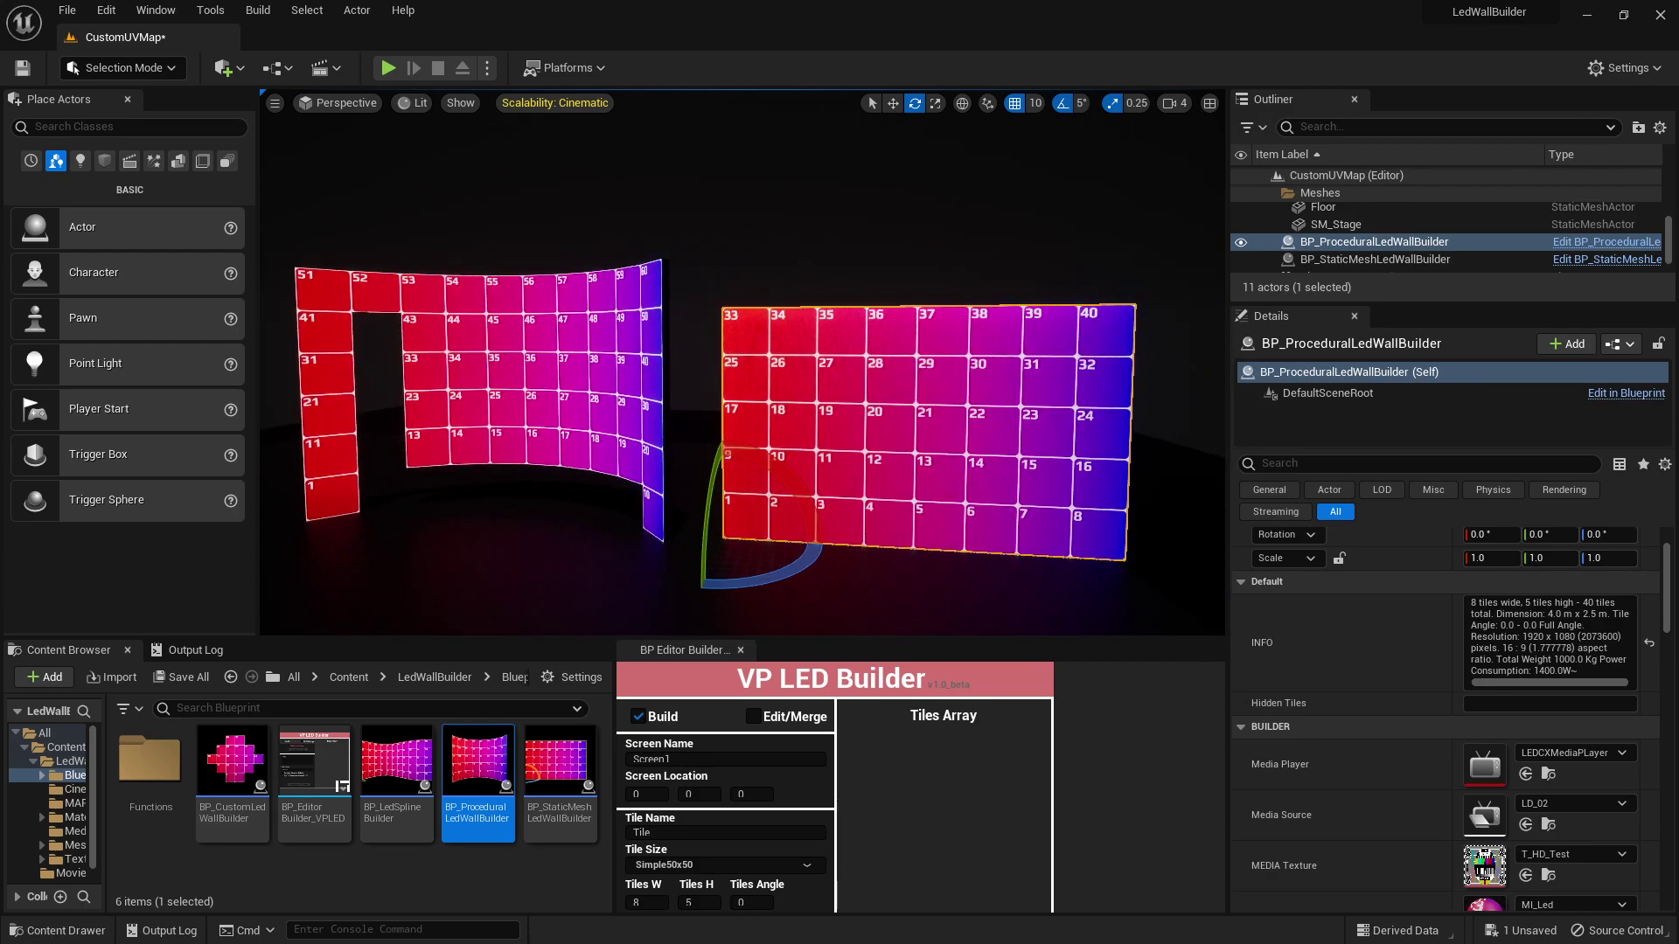
# Step: Hide tiles 27–30 and 19–22 on the procedural wall
pyautogui.click(1487, 712)
pyautogui.write('27')
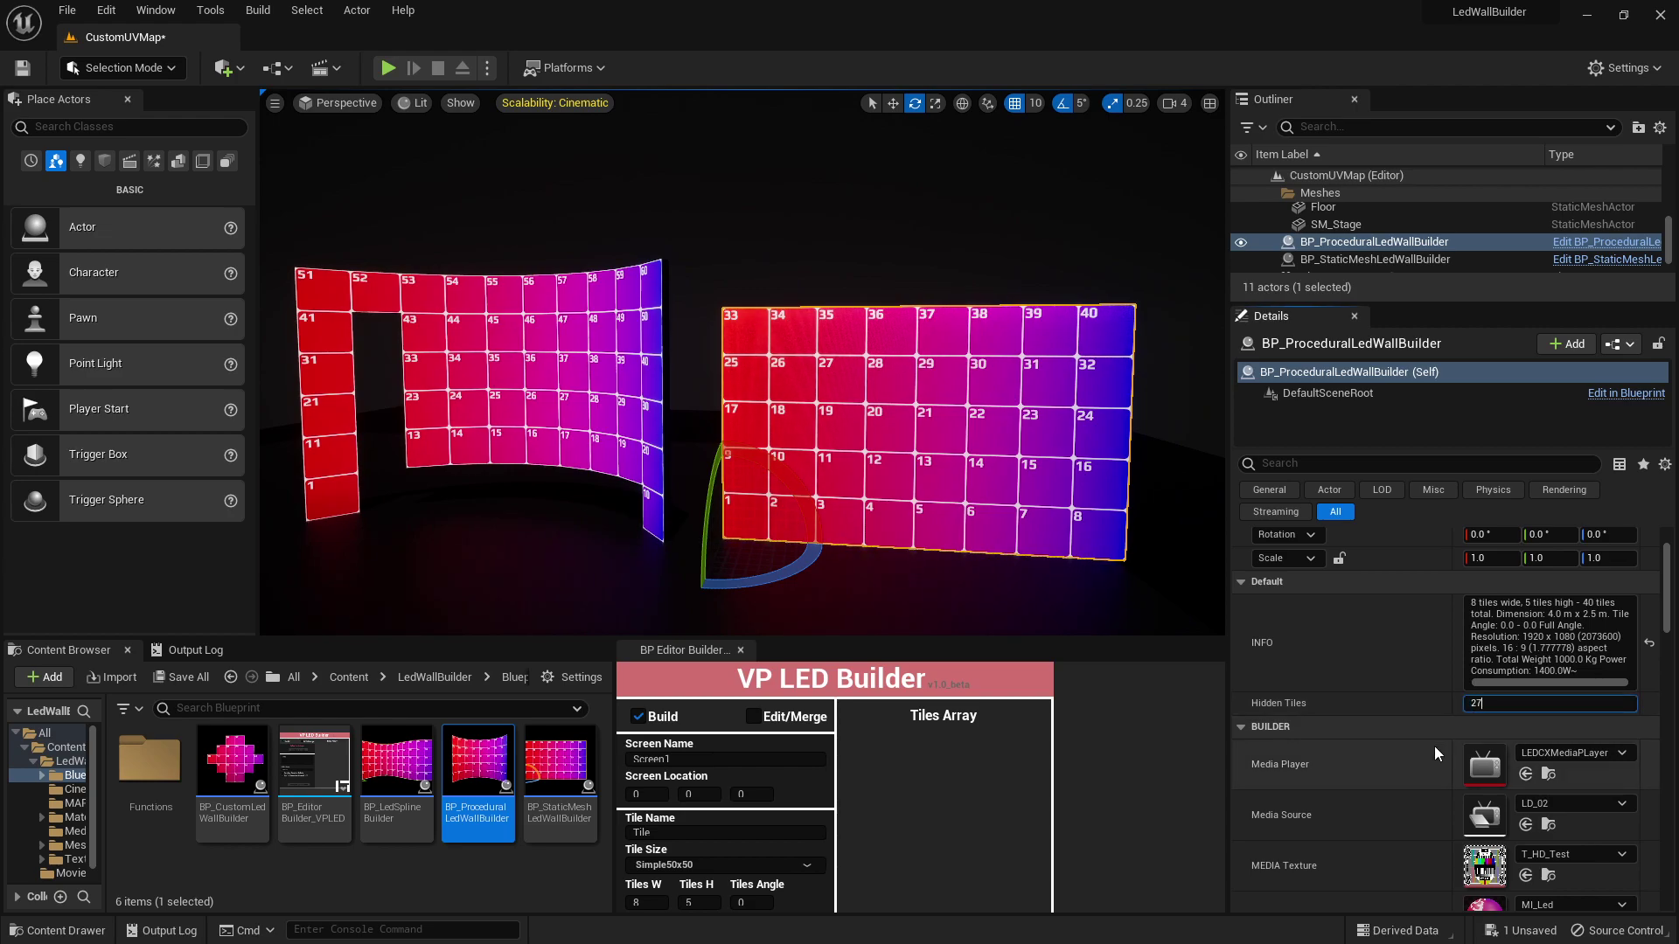
pyautogui.write(',28')
pyautogui.write(',29')
pyautogui.press('BackSpace')
pyautogui.press('BackSpace')
pyautogui.press('BackSpace')
pyautogui.write('29,30,')
pyautogui.write('19,')
pyautogui.write('20,')
pyautogui.write('21,22')
pyautogui.press('Return')
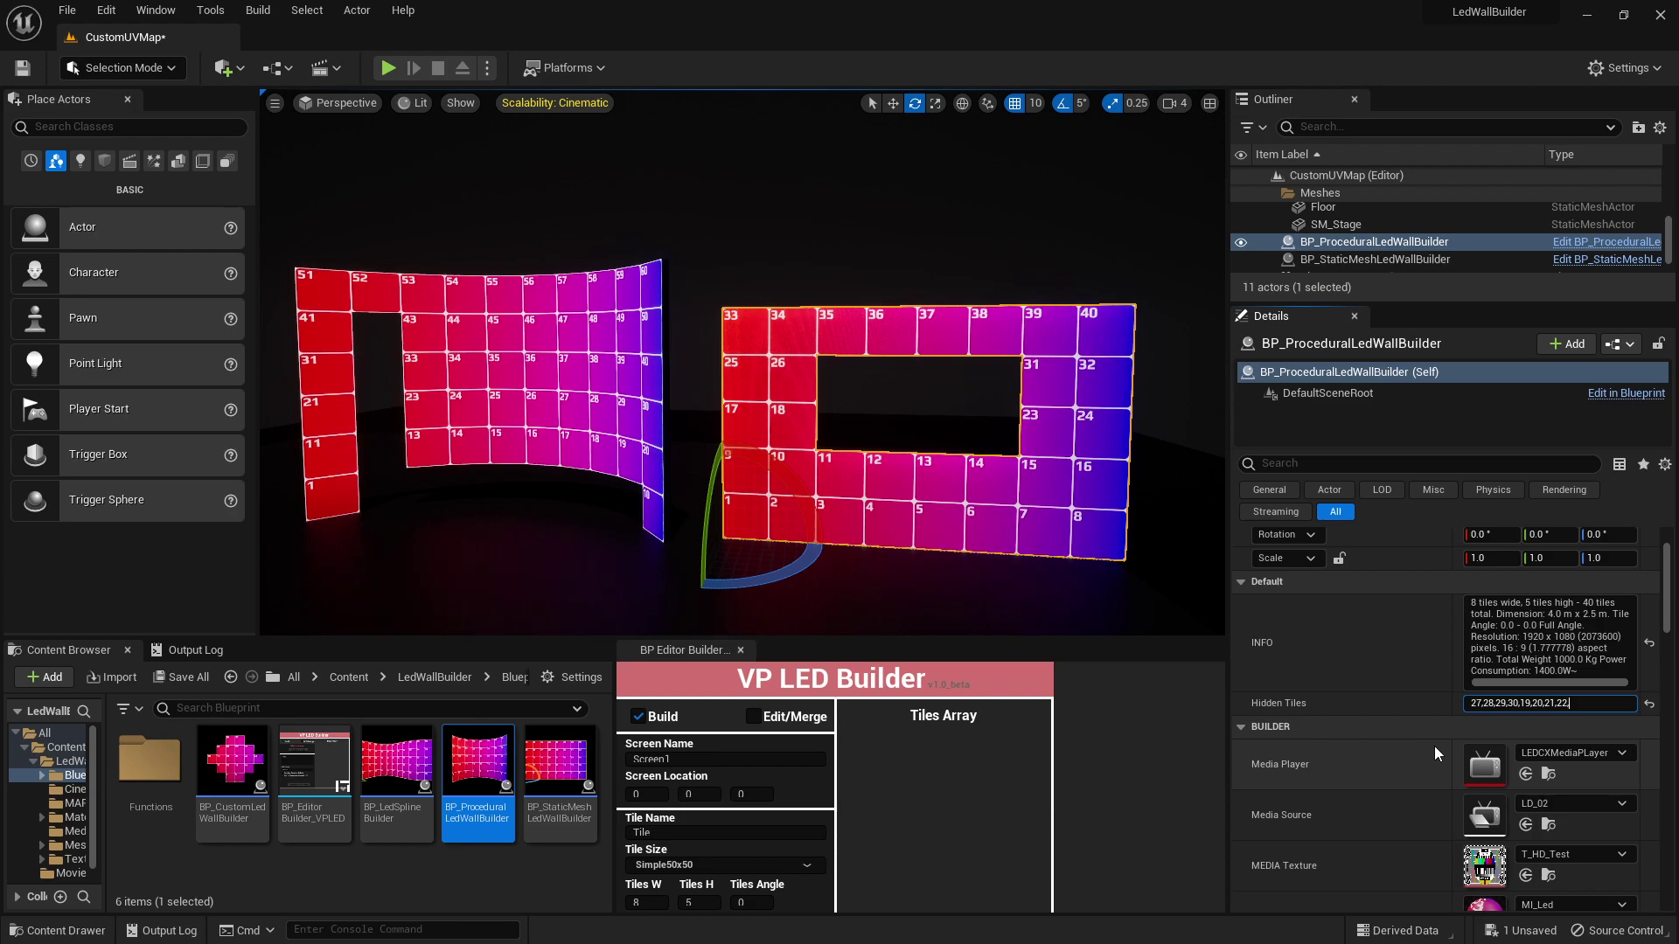
# Step: Add tiles 11–14 to the Hidden Tiles list to complete the window opening
pyautogui.write('11')
pyautogui.write(',12,13,')
pyautogui.write('1114')
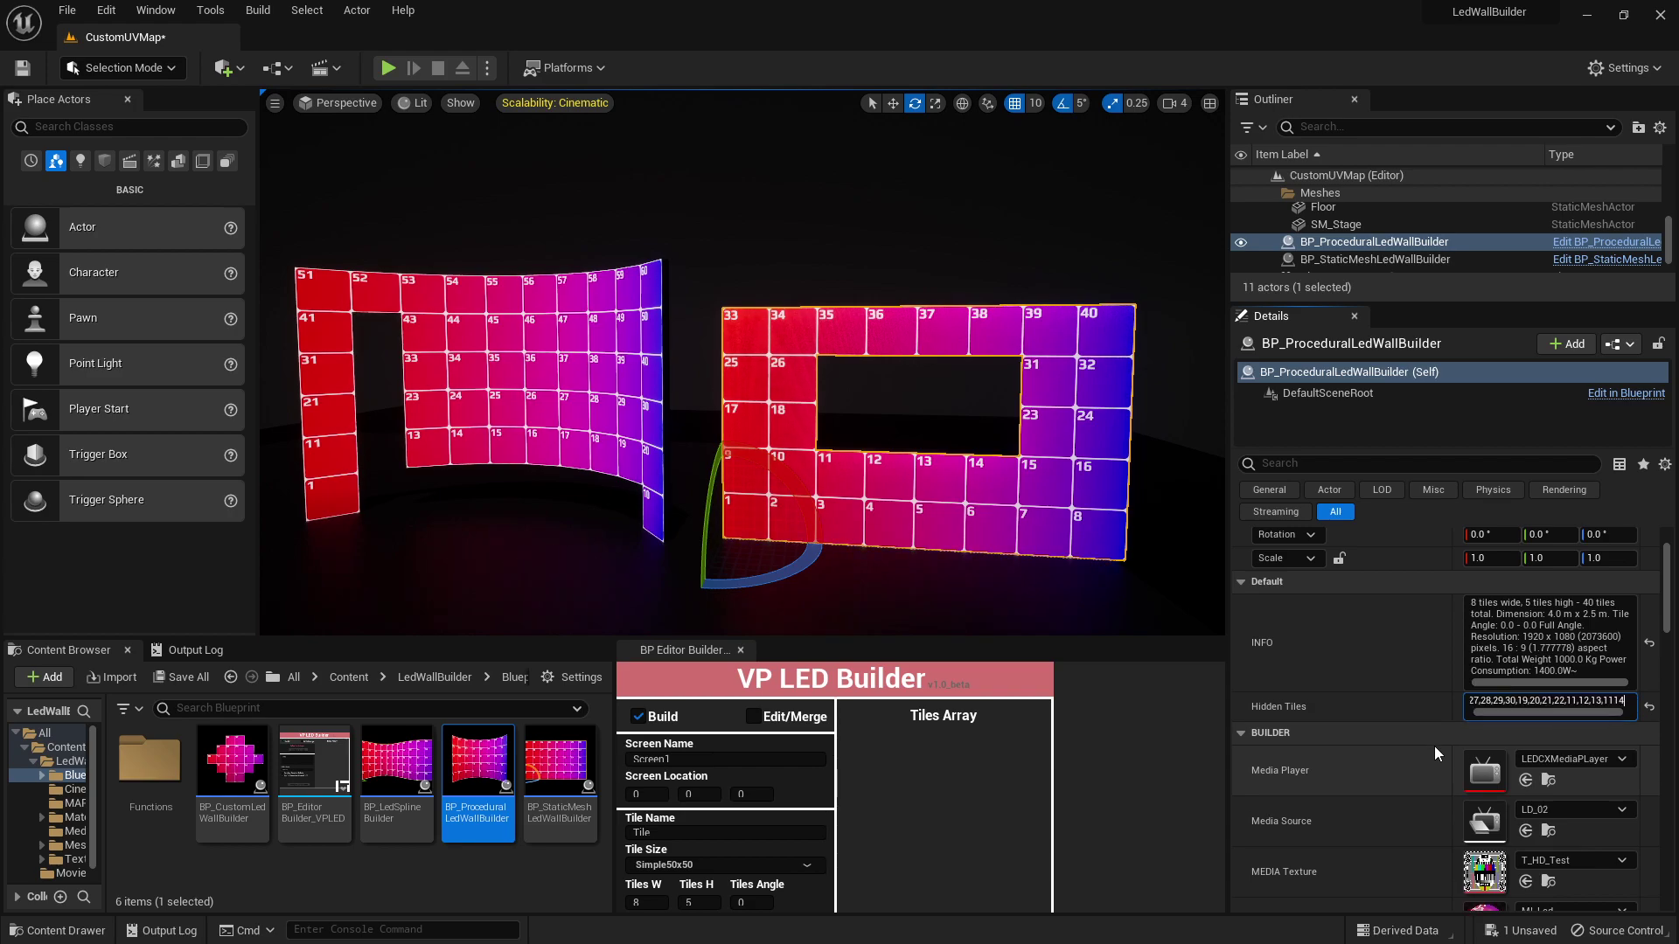
pyautogui.press('Return')
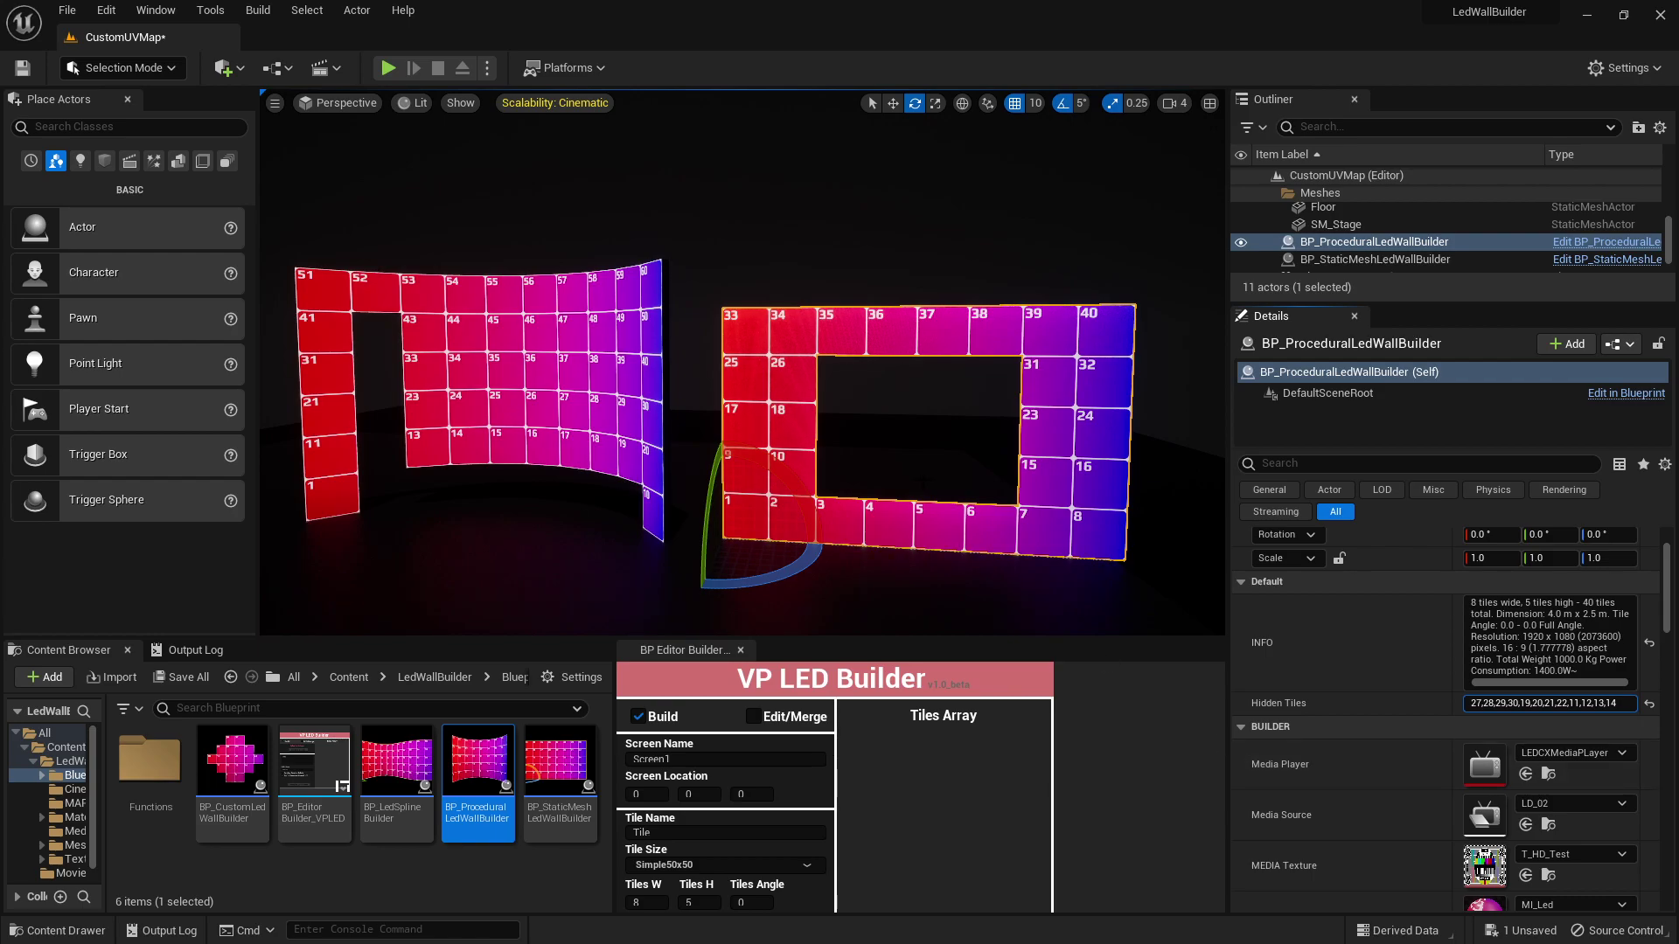
pyautogui.scroll(3, 744, 438)
pyautogui.scroll(-3, 743, 360)
pyautogui.moveTo(743, 360); pyautogui.dragTo(743, 360, button='right')
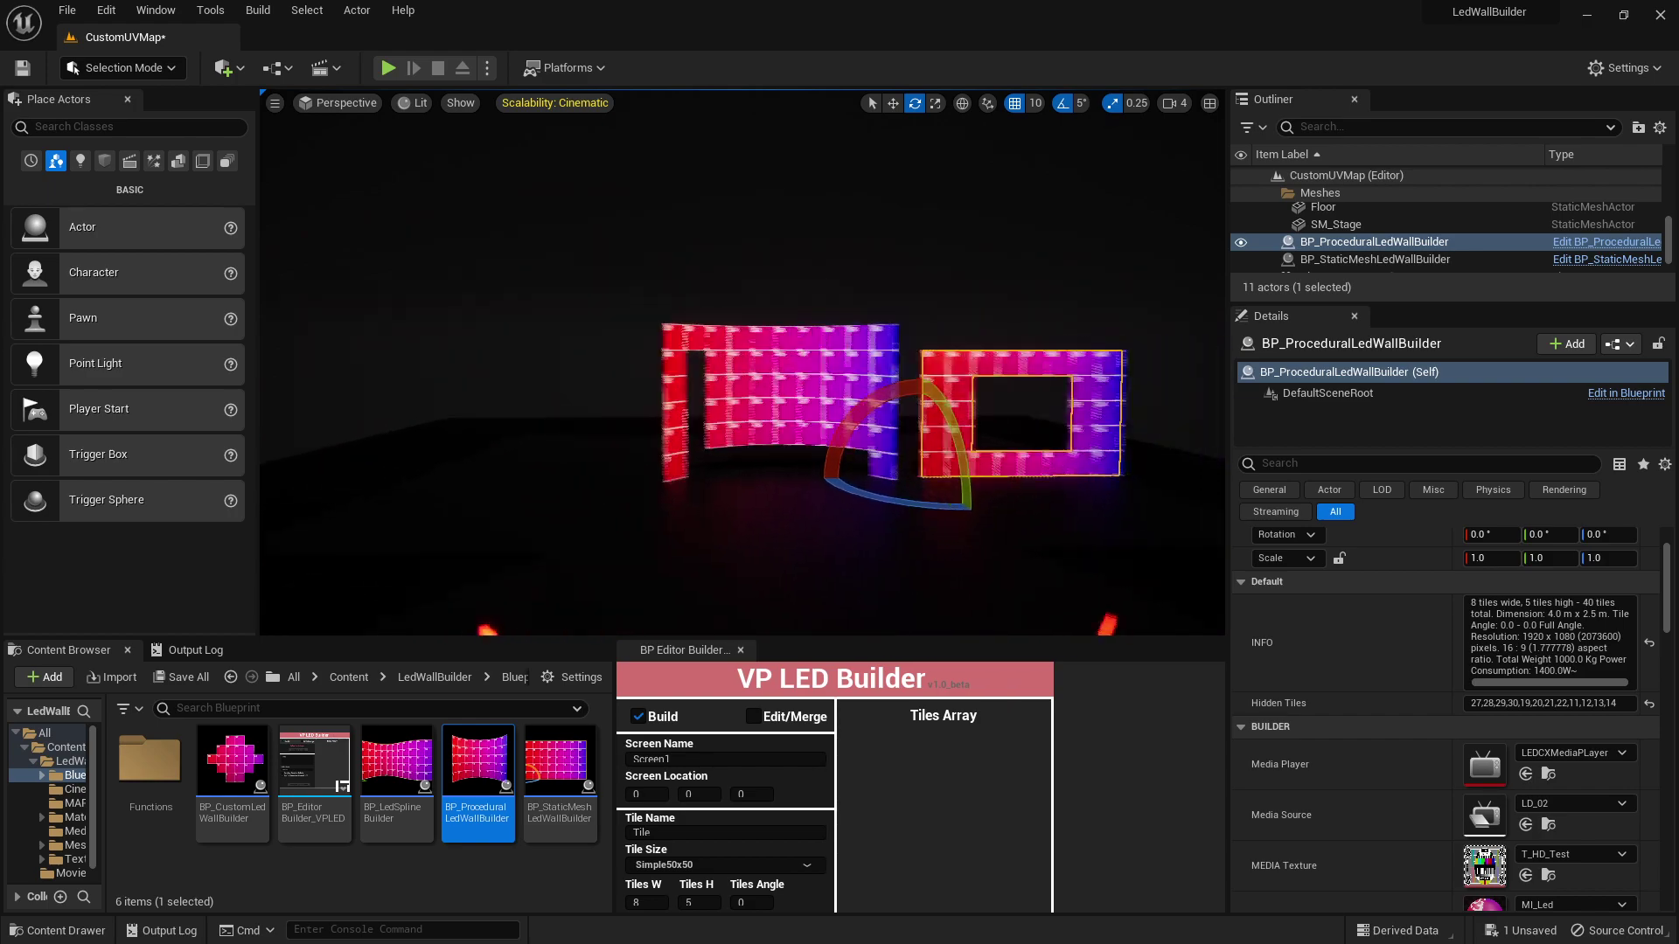
# Step: Place a second BP_StaticMeshLedWallBuilder in the level beside the curved wall
pyautogui.moveTo(924, 479); pyautogui.dragTo(924, 479, button='right')
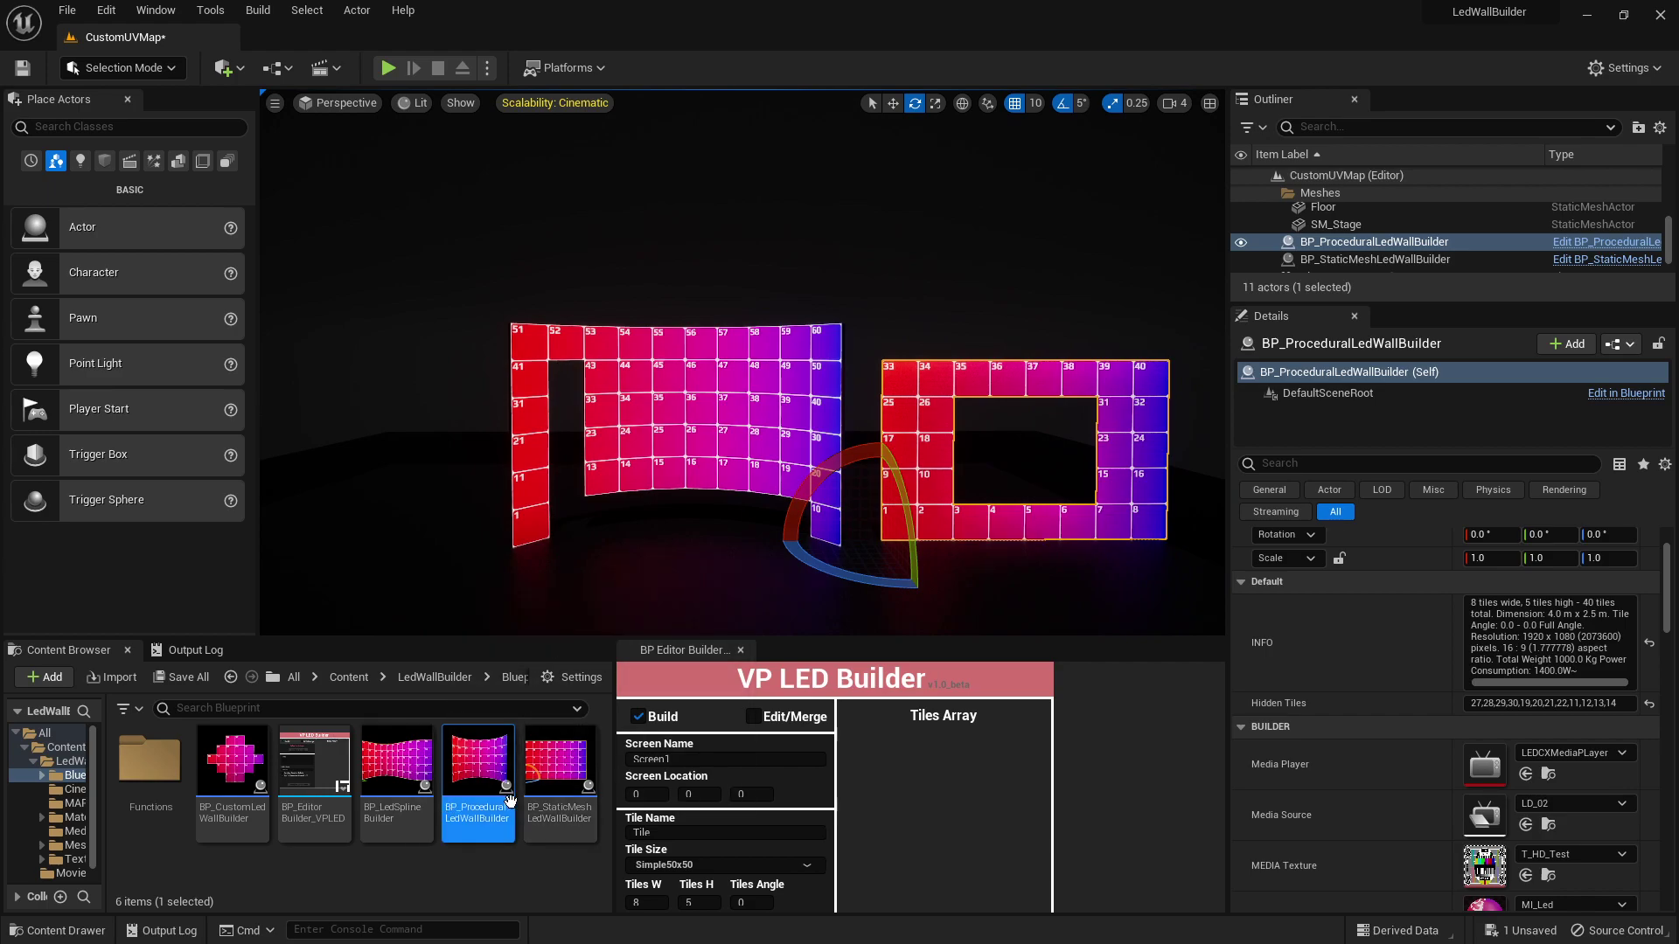
pyautogui.click(559, 769)
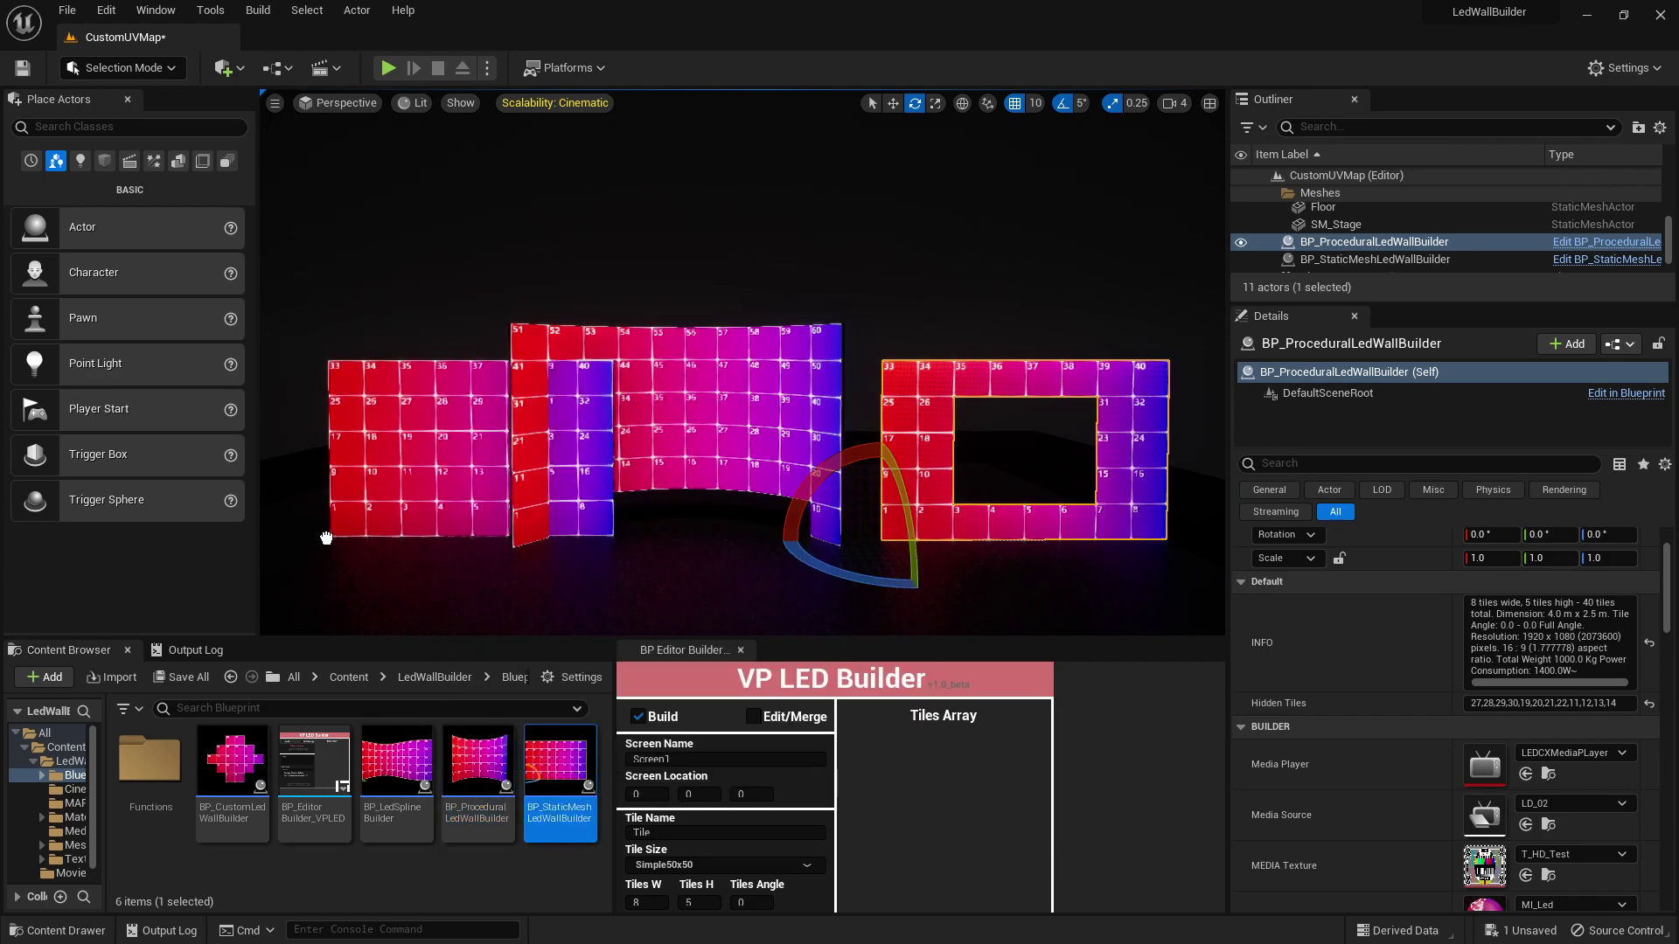
pyautogui.moveTo(399, 563); pyautogui.dragTo(278, 551)
pyautogui.moveTo(475, 576); pyautogui.dragTo(475, 576, button='right')
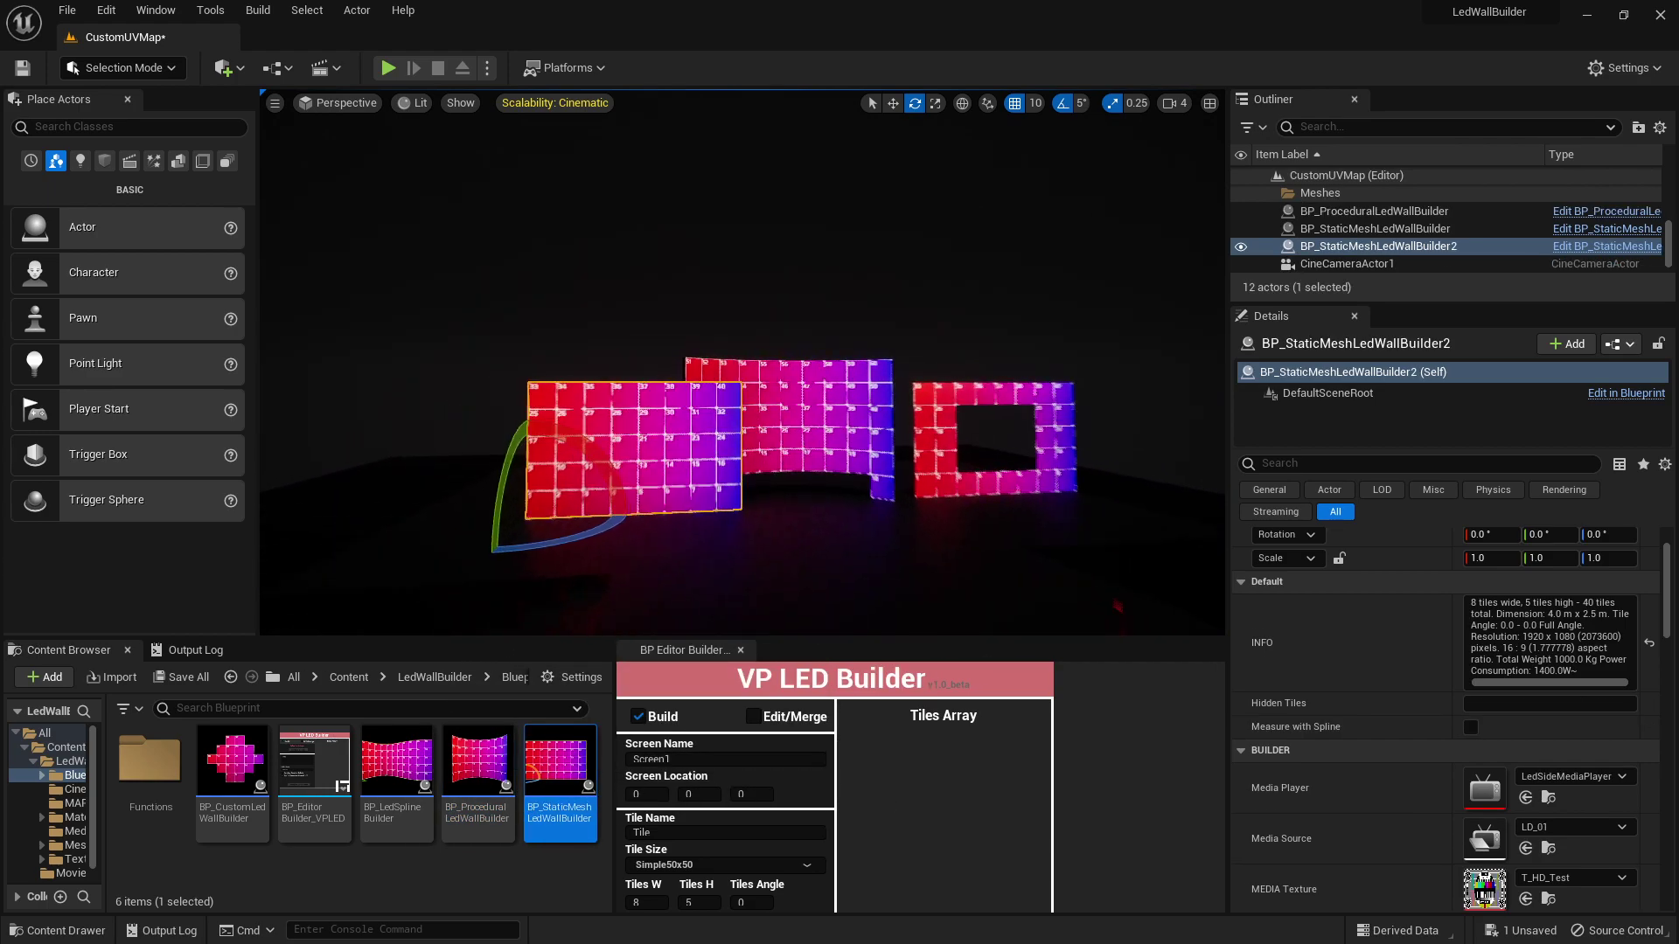
# Step: Slide the new static-mesh wall to the left of the curved wall
pyautogui.press('r')
pyautogui.press('w')
pyautogui.moveTo(474, 576); pyautogui.dragTo(344, 575)
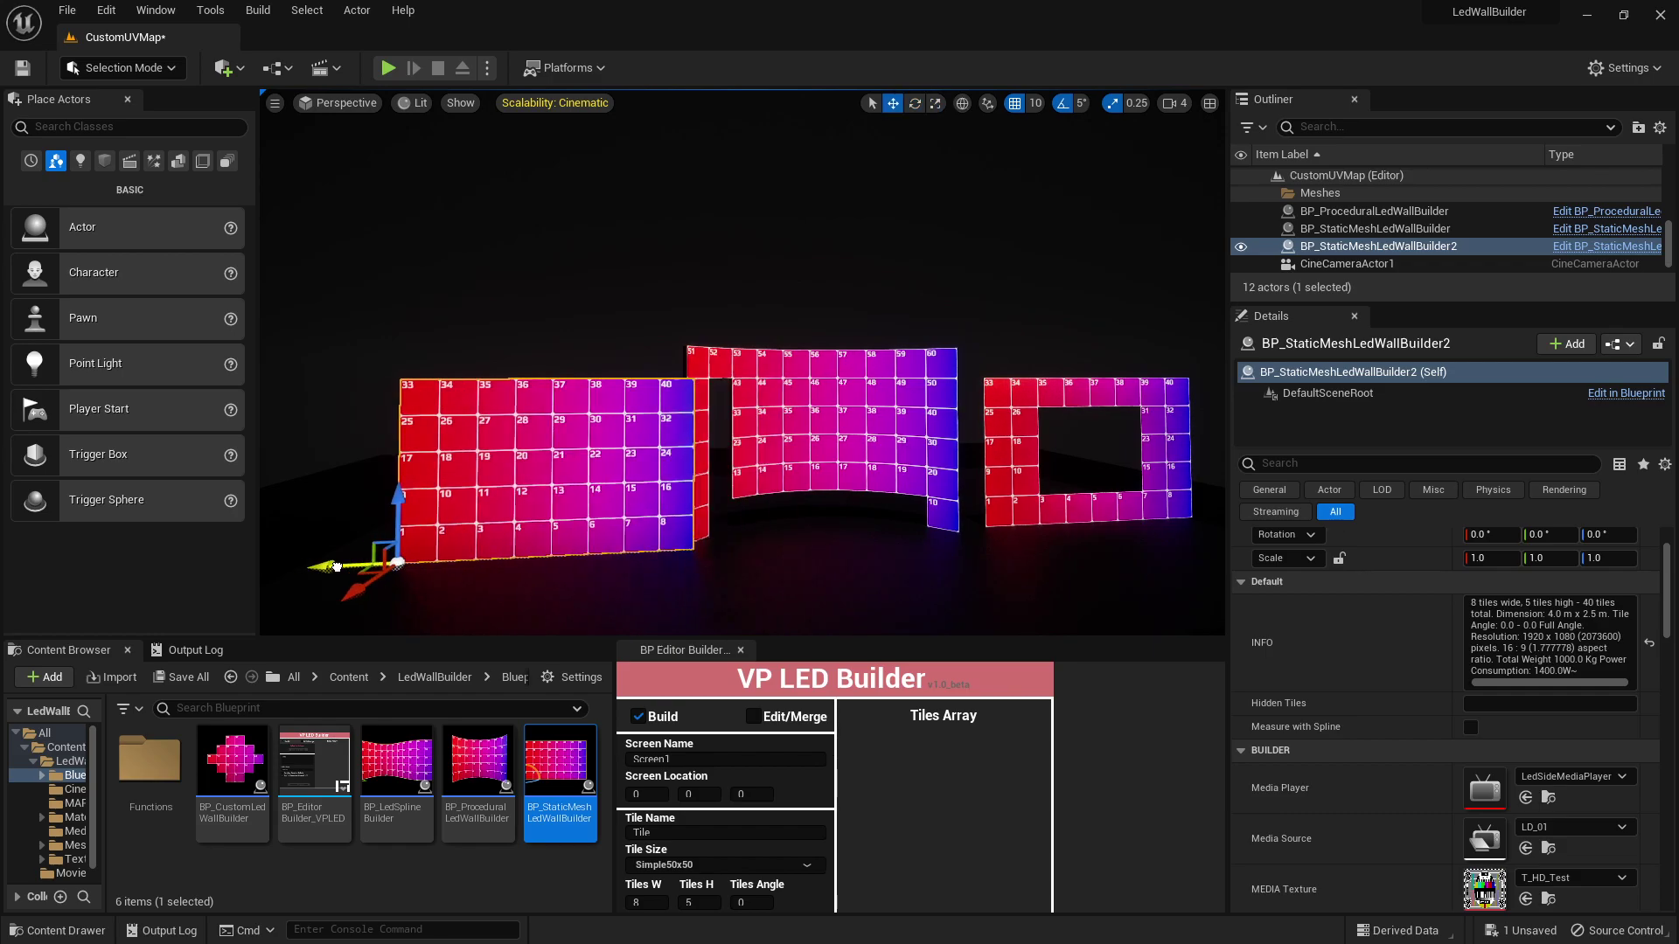
pyautogui.moveTo(344, 574); pyautogui.dragTo(344, 574, button='right')
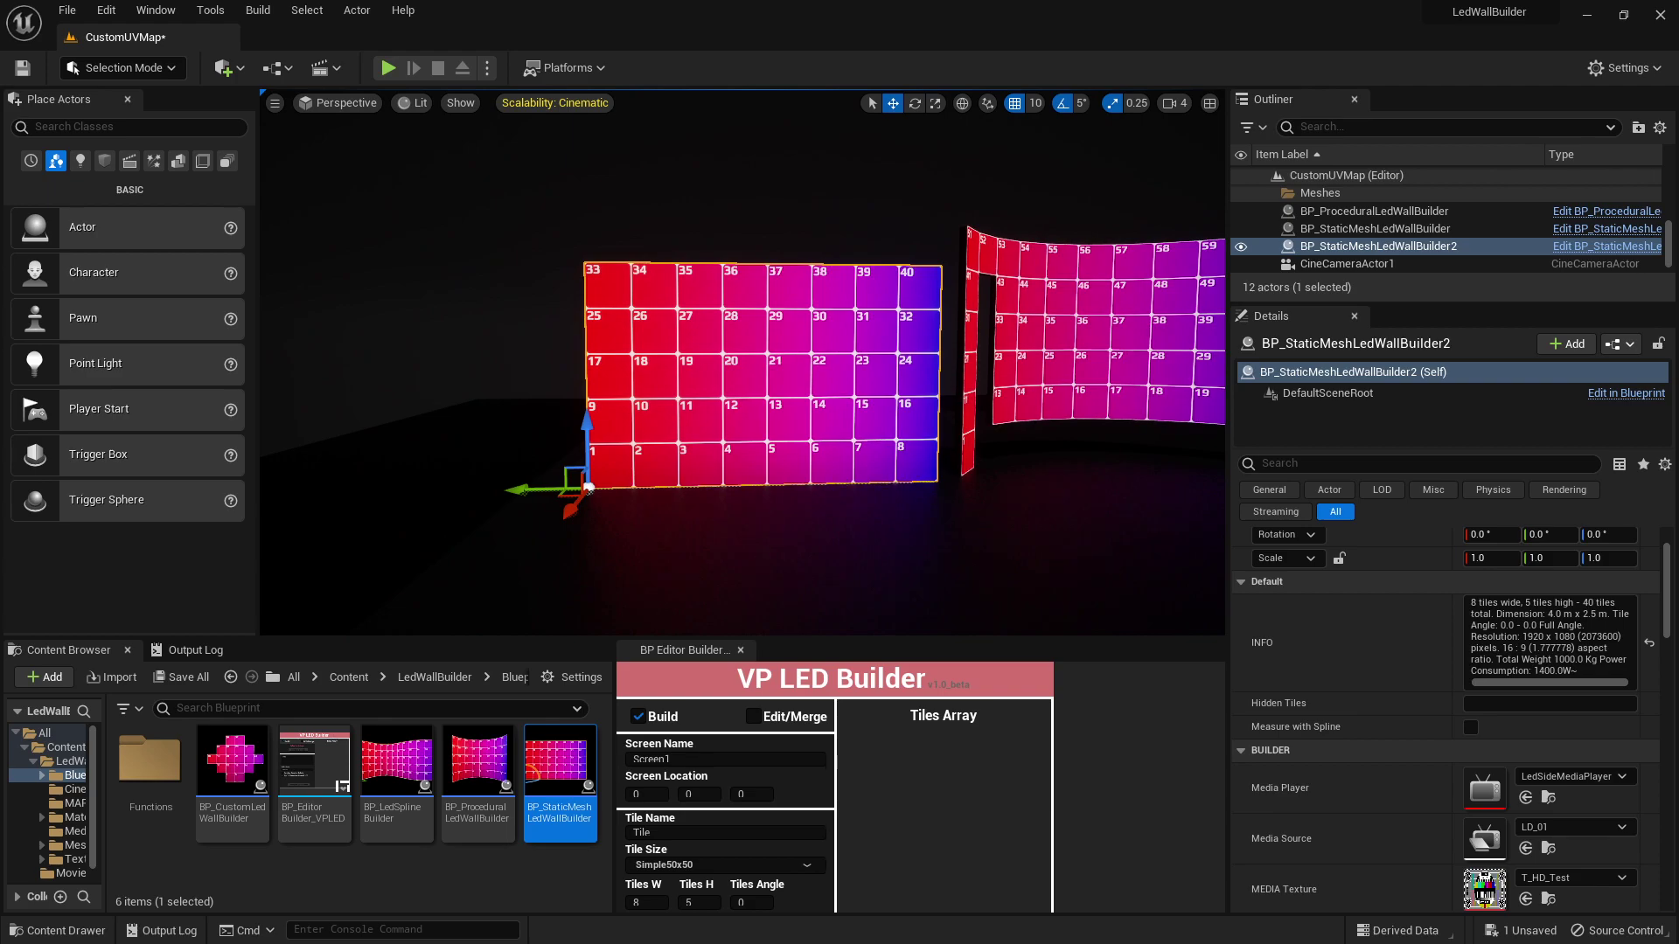
# Step: Set the new wall's Tiles Wide to 6, making it a 6×5, 30-tile wall
pyautogui.scroll(-5, 1404, 791)
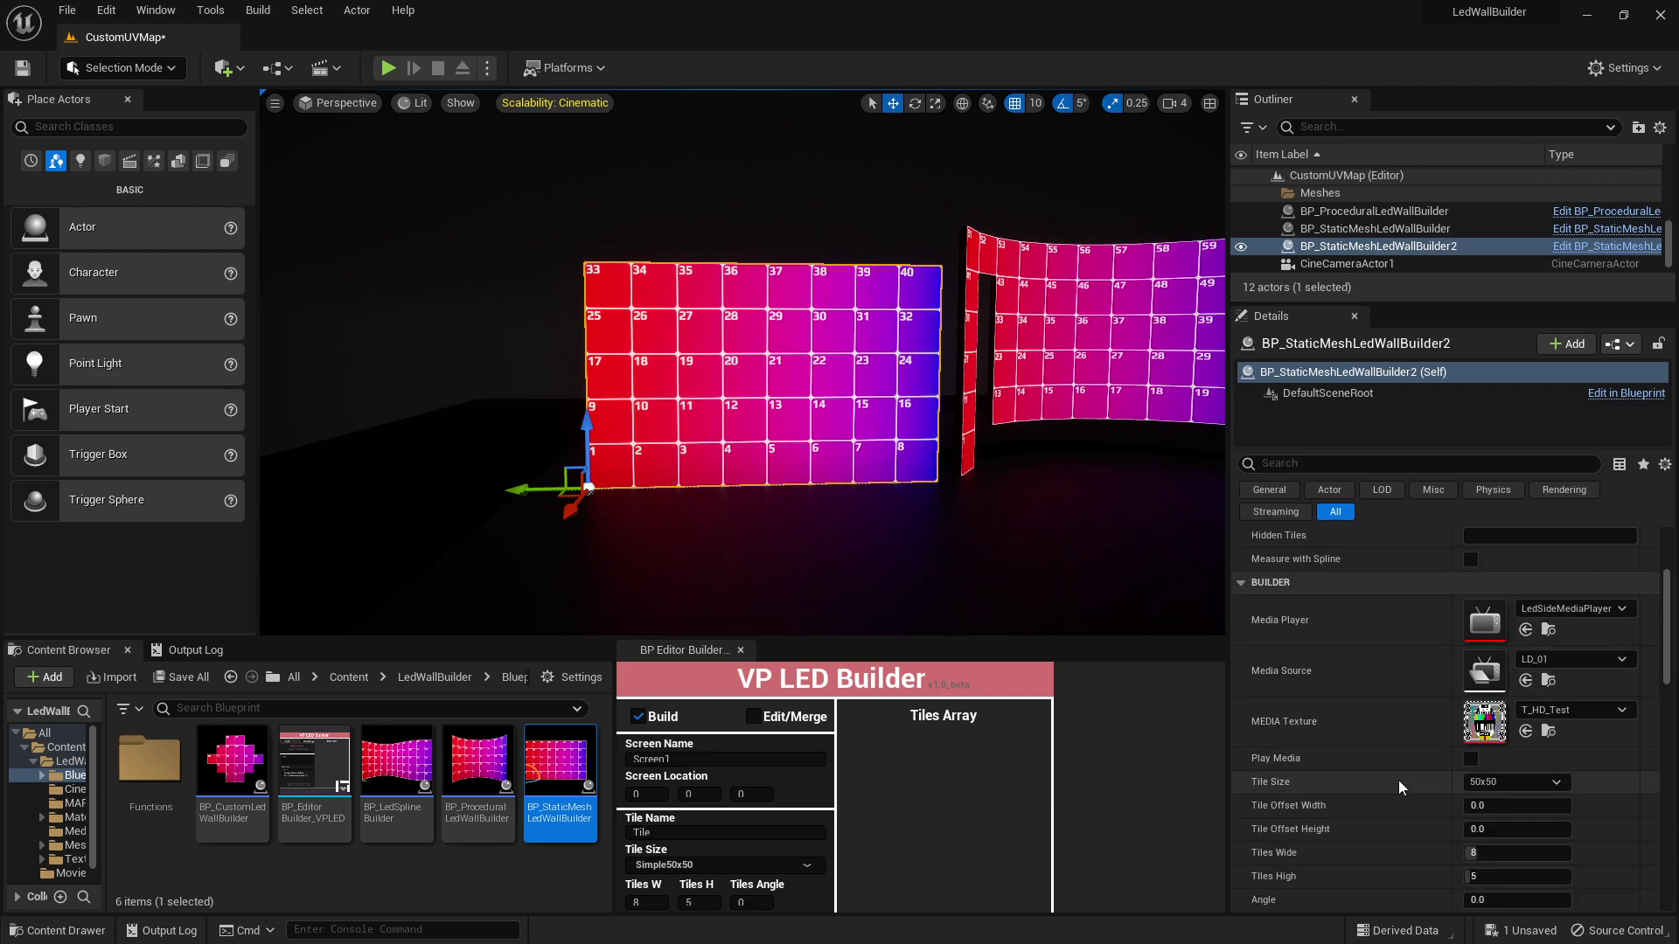
pyautogui.click(1504, 708)
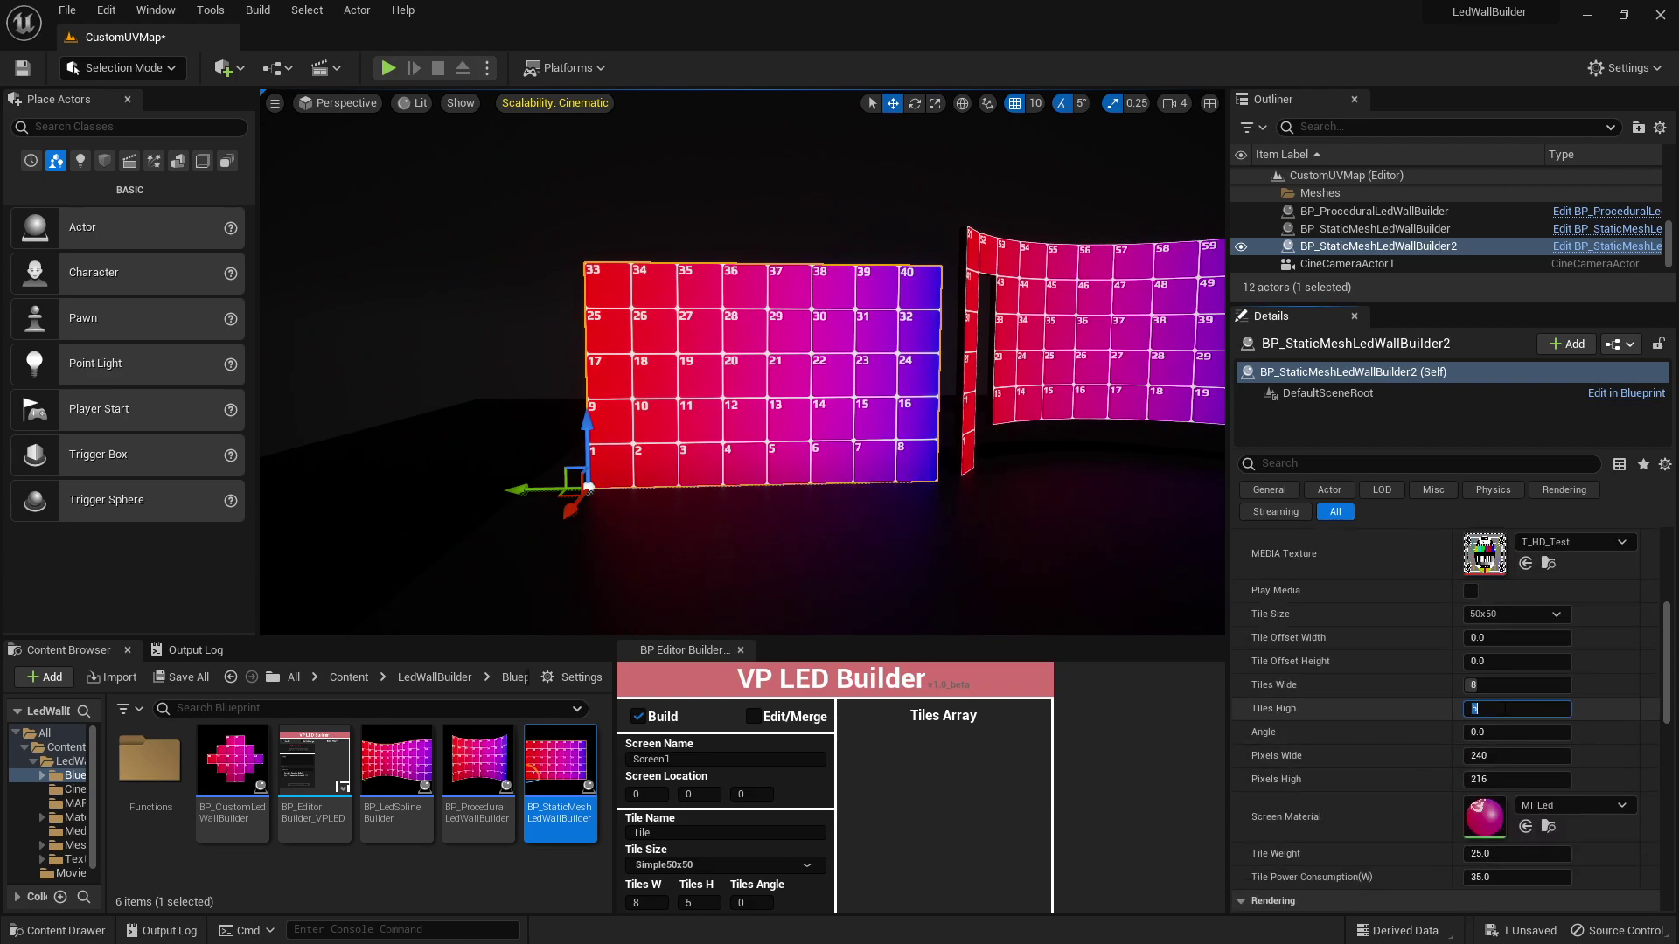
pyautogui.click(1484, 683)
pyautogui.write('6')
pyautogui.press('Return')
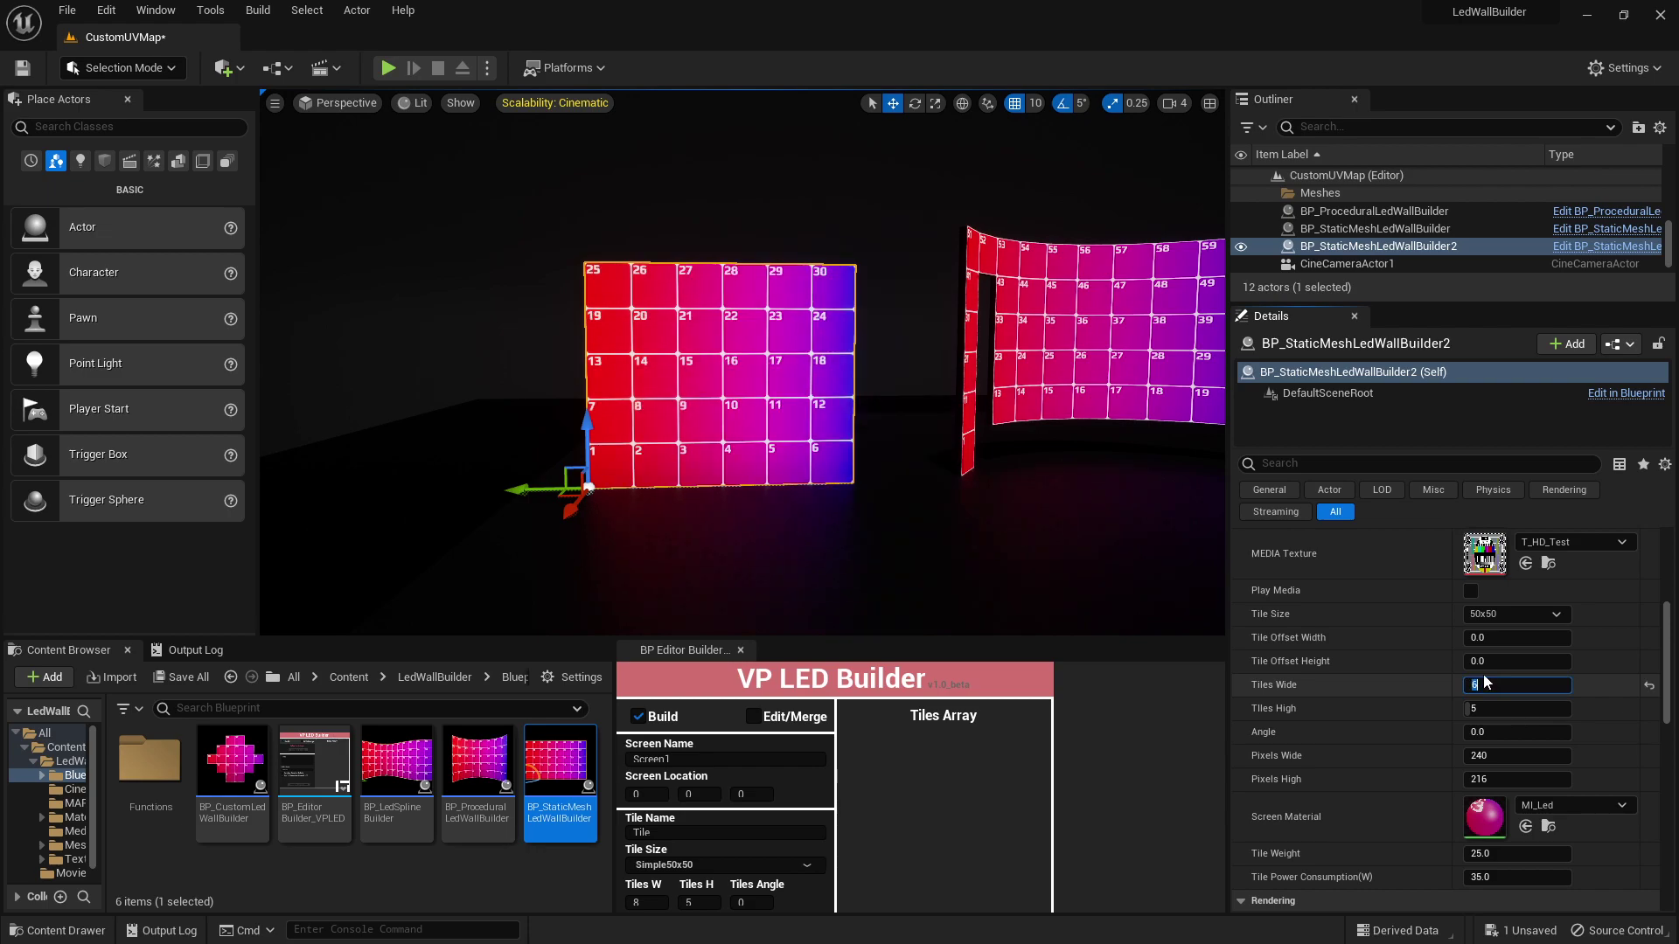
pyautogui.moveTo(787, 542); pyautogui.dragTo(909, 542, button='right')
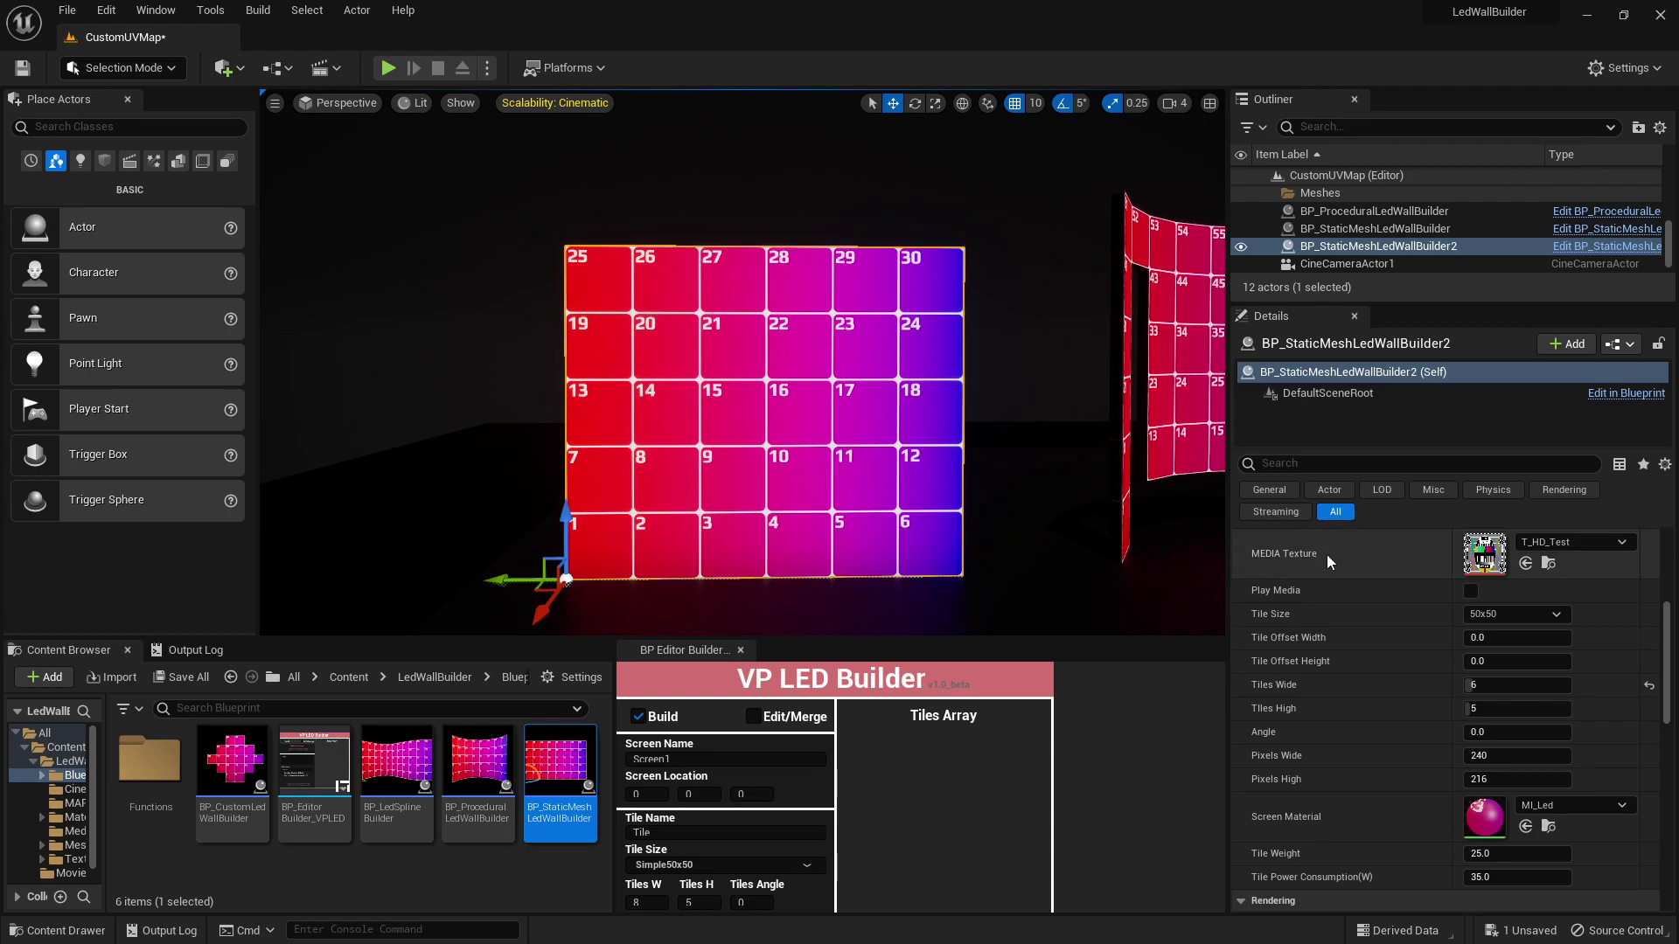
pyautogui.scroll(1, 1281, 610)
pyautogui.scroll(3, 1281, 610)
pyautogui.scroll(4, 1281, 609)
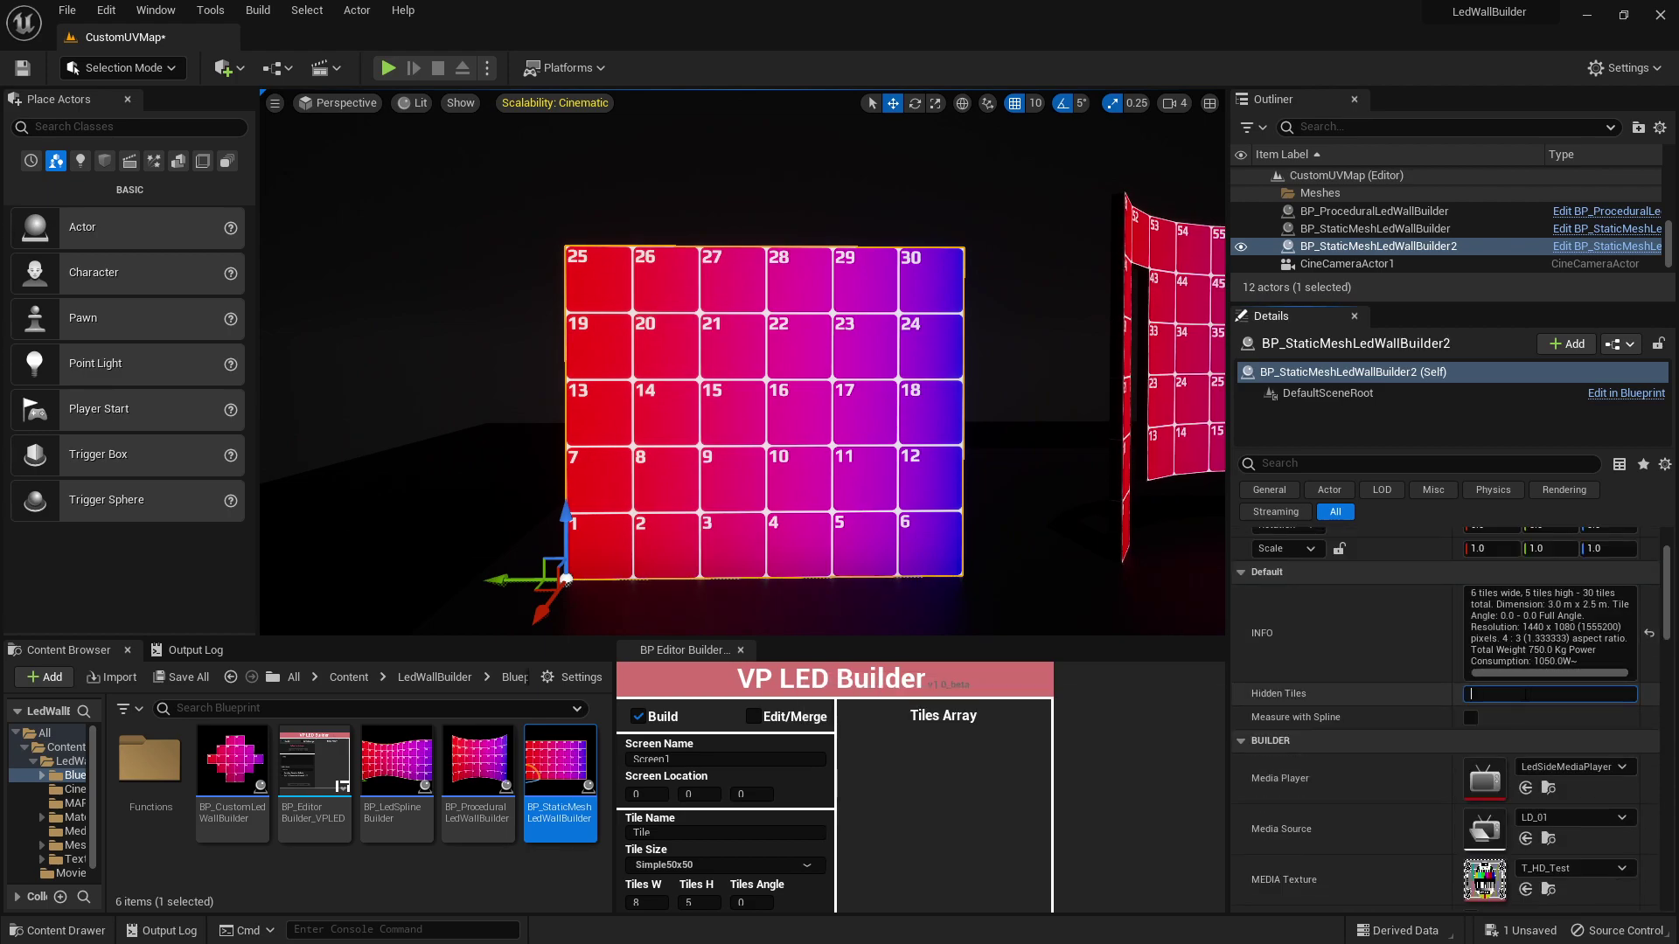
# Step: Enter 1,2,7,19,25,26,29,30,24,12,5,6 as Hidden Tiles, leaving an 18-tile cross
pyautogui.write('1')
pyautogui.press('BackSpace')
pyautogui.write(',19')
pyautogui.write(',2')
pyautogui.write('5,26,29,30,24,12,5,6')
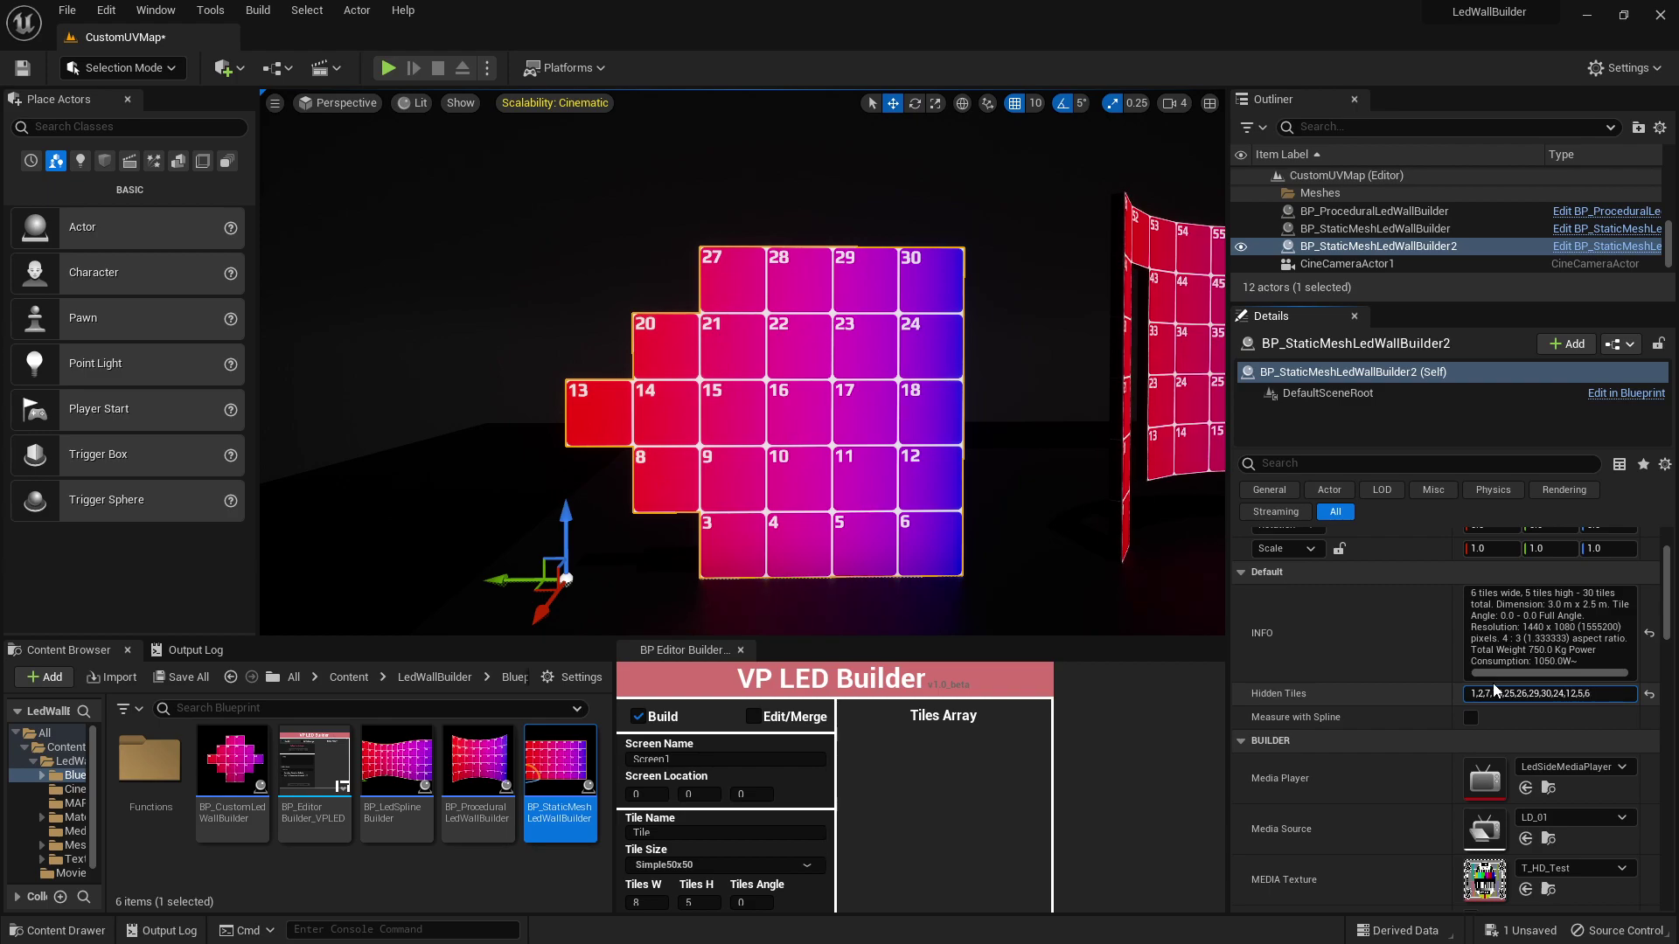
pyautogui.press('Return')
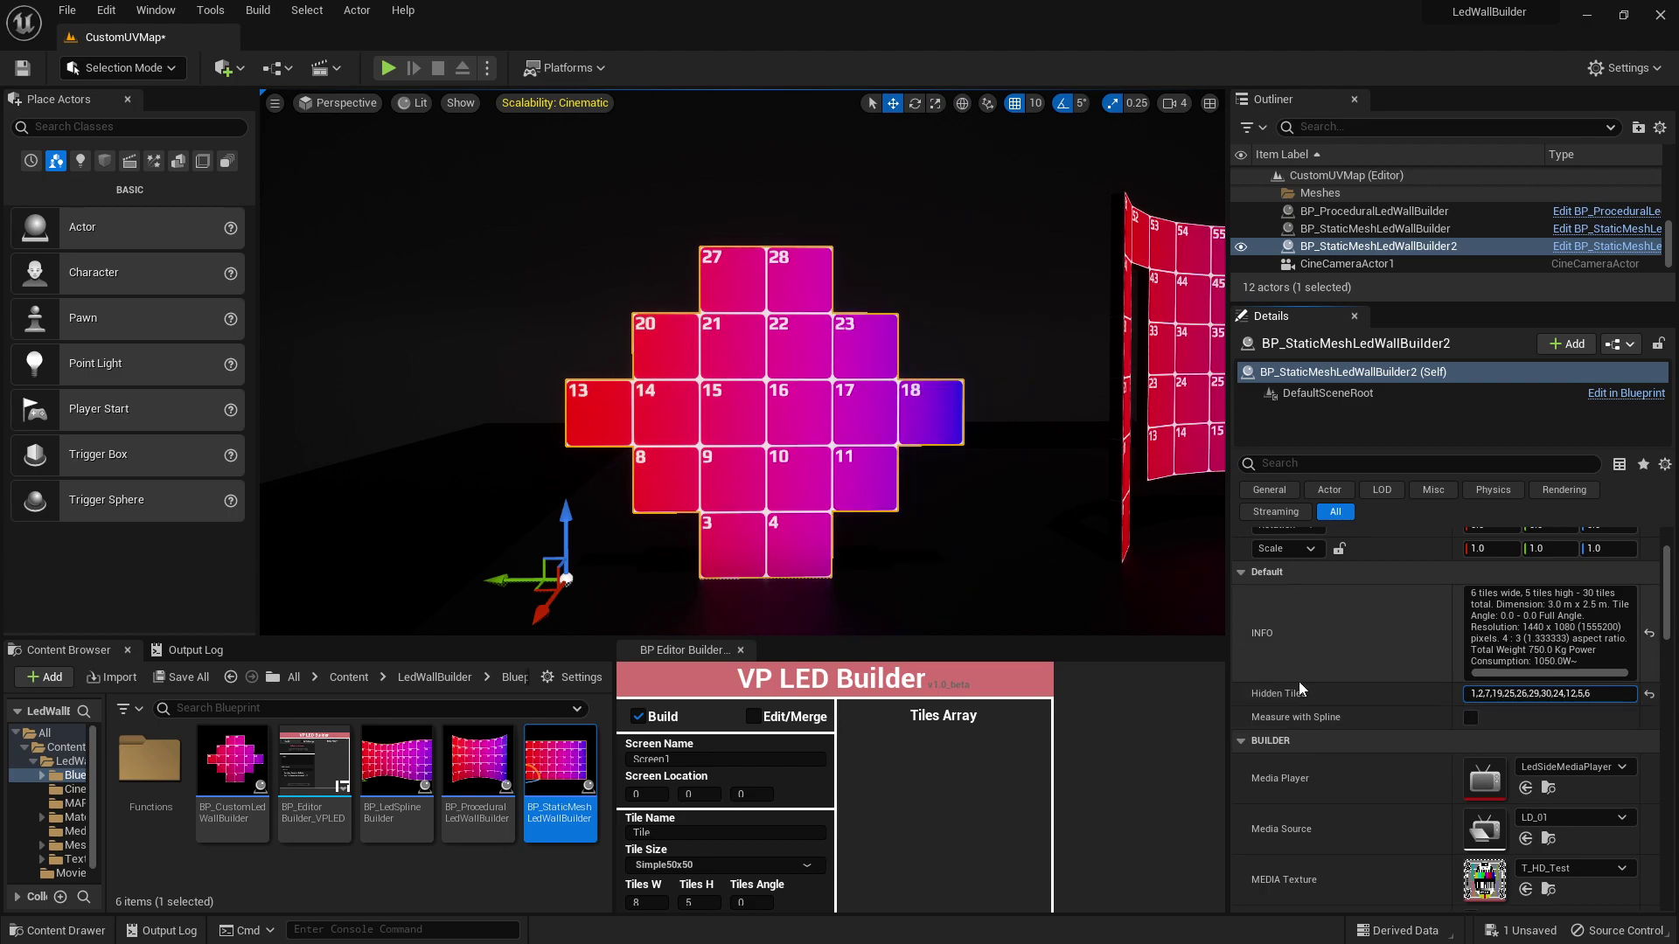
pyautogui.scroll(-4, 1401, 831)
pyautogui.scroll(-1, 1401, 831)
pyautogui.write('20')
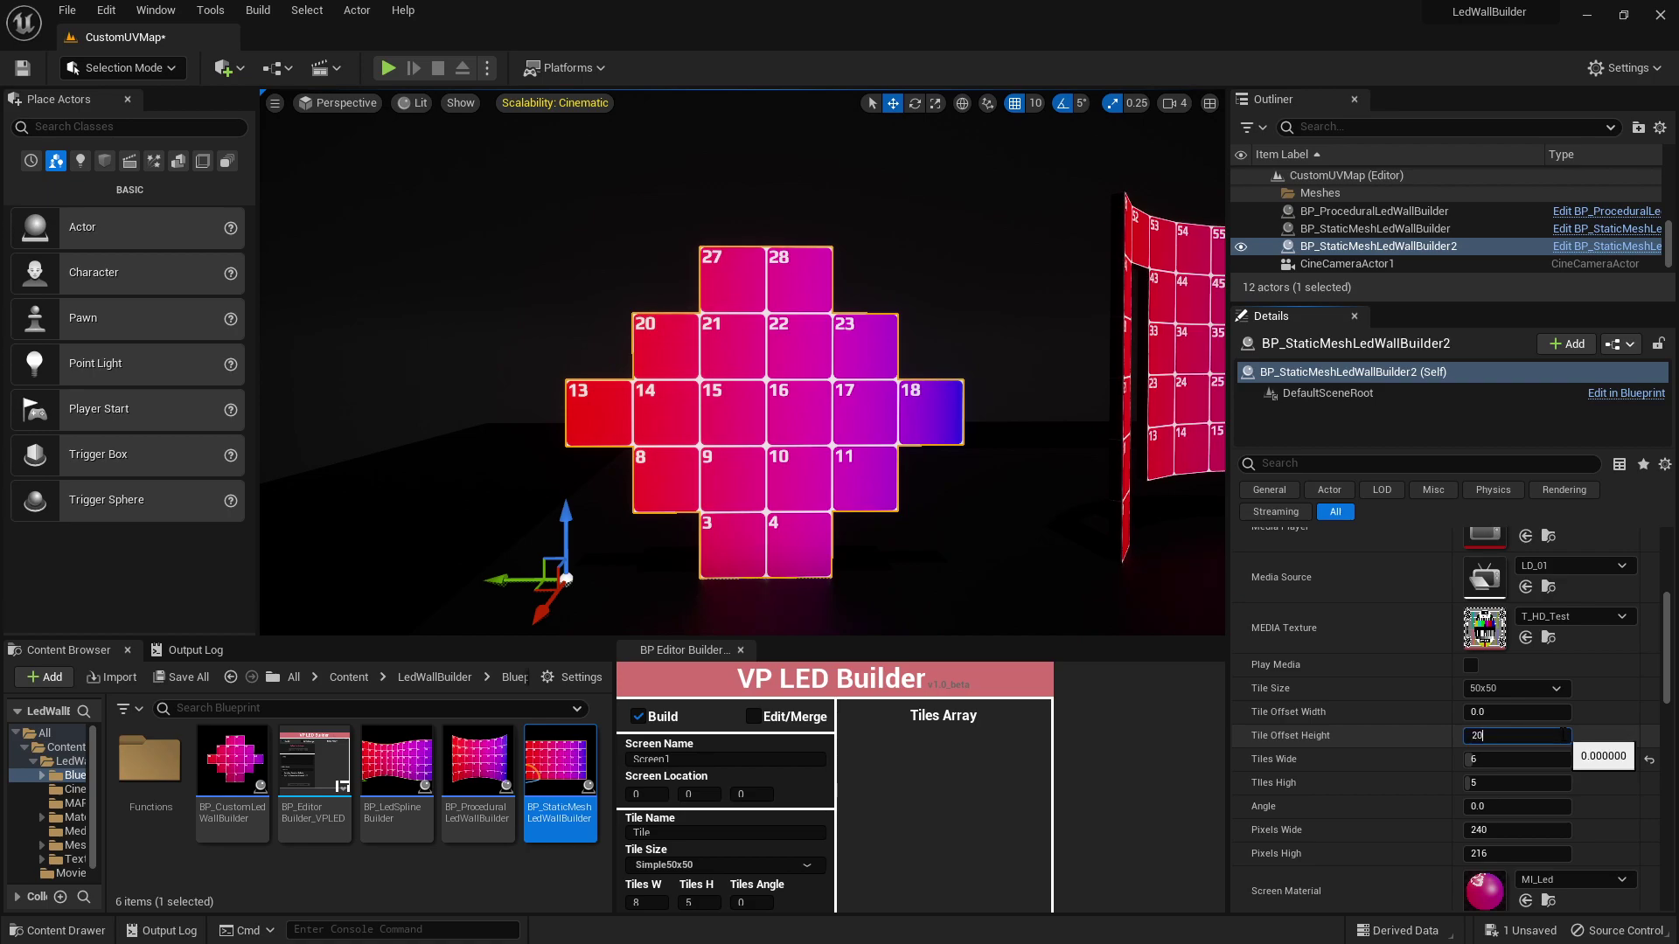
# Step: Set the cross wall's Tile Offset Height to 20 and move it beside the curved wall
pyautogui.press('Return')
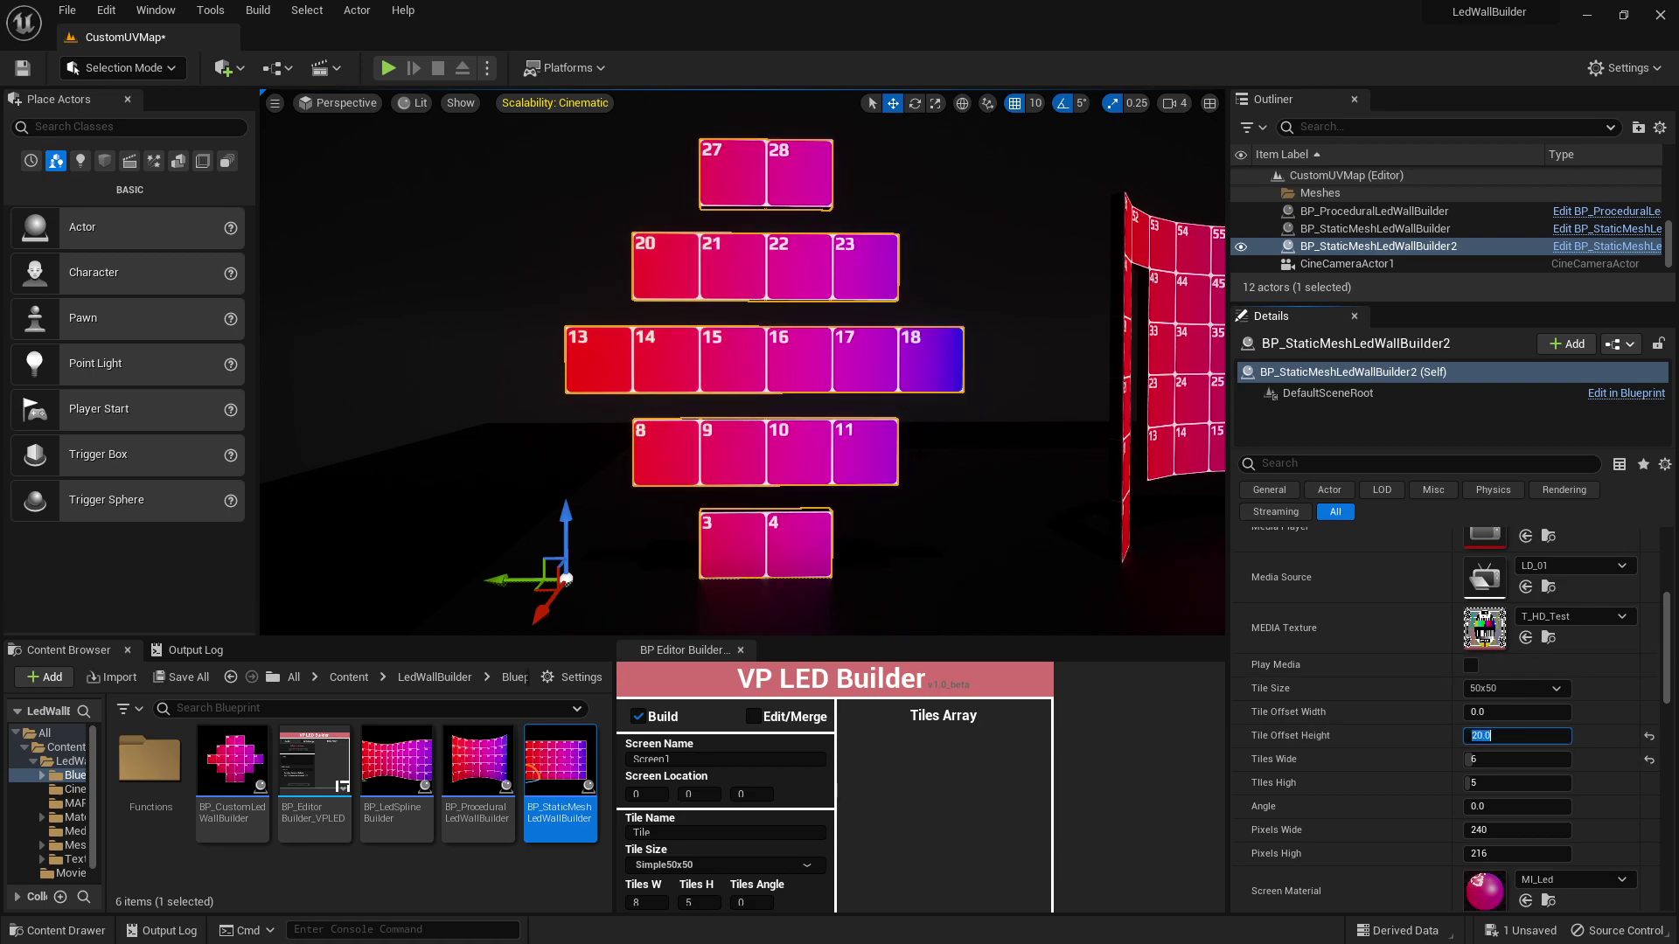
pyautogui.moveTo(744, 393); pyautogui.dragTo(743, 393, button='right')
pyautogui.moveTo(424, 381); pyautogui.dragTo(424, 381, button='right')
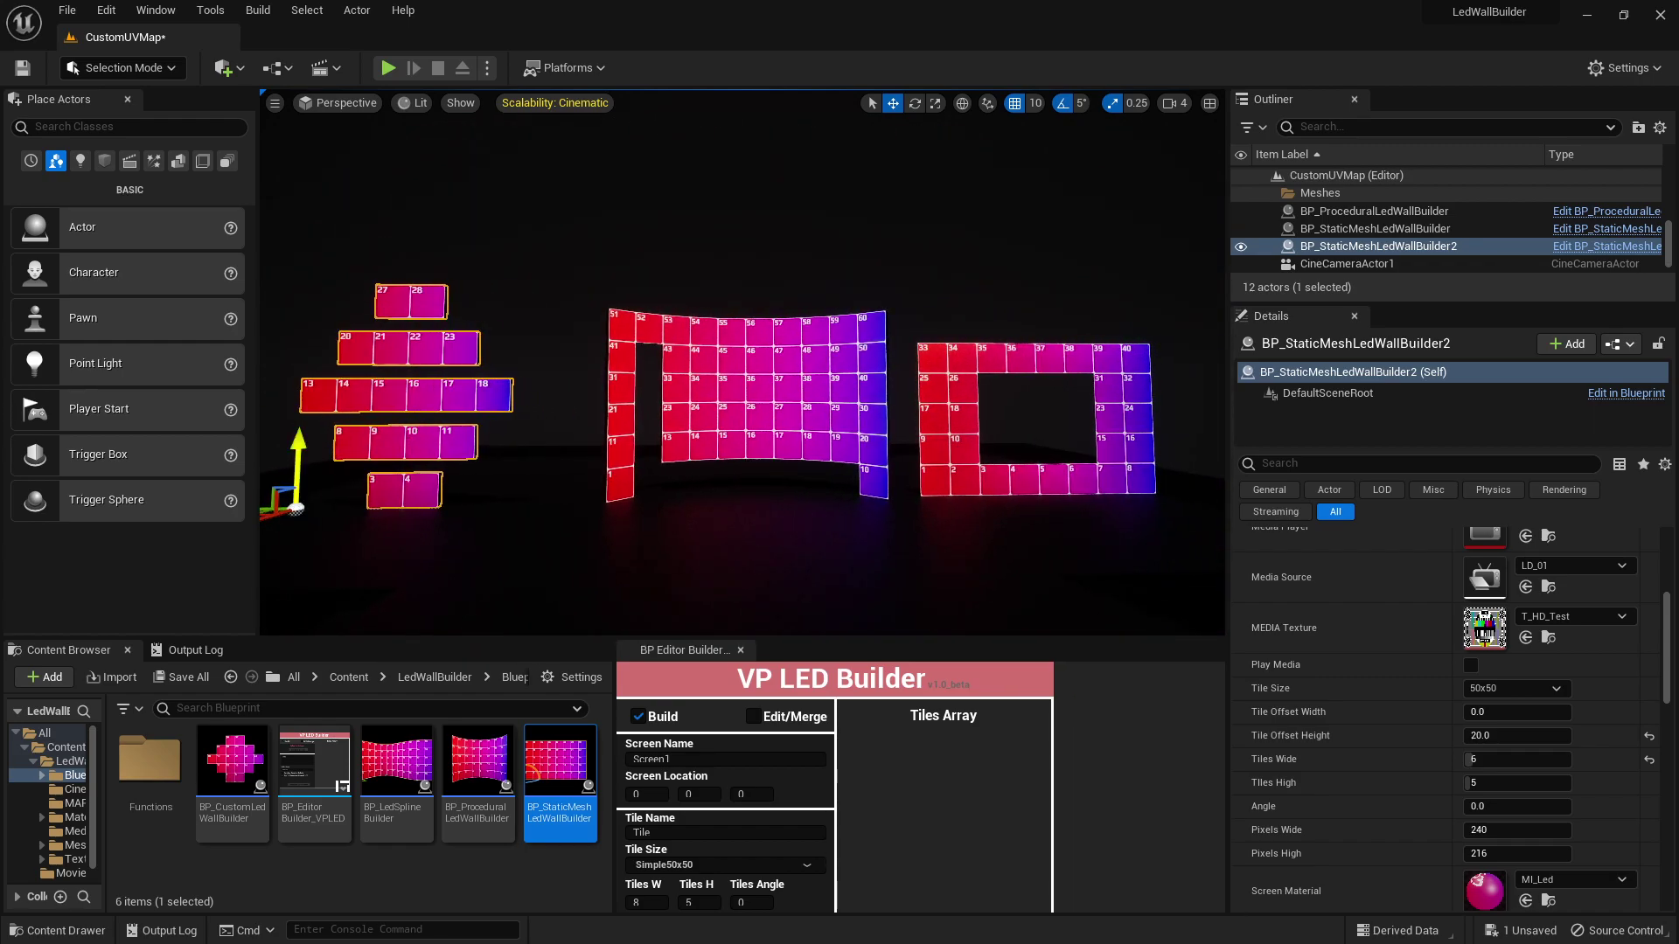
pyautogui.moveTo(433, 511); pyautogui.dragTo(433, 512, button='right')
pyautogui.moveTo(433, 512); pyautogui.dragTo(506, 511)
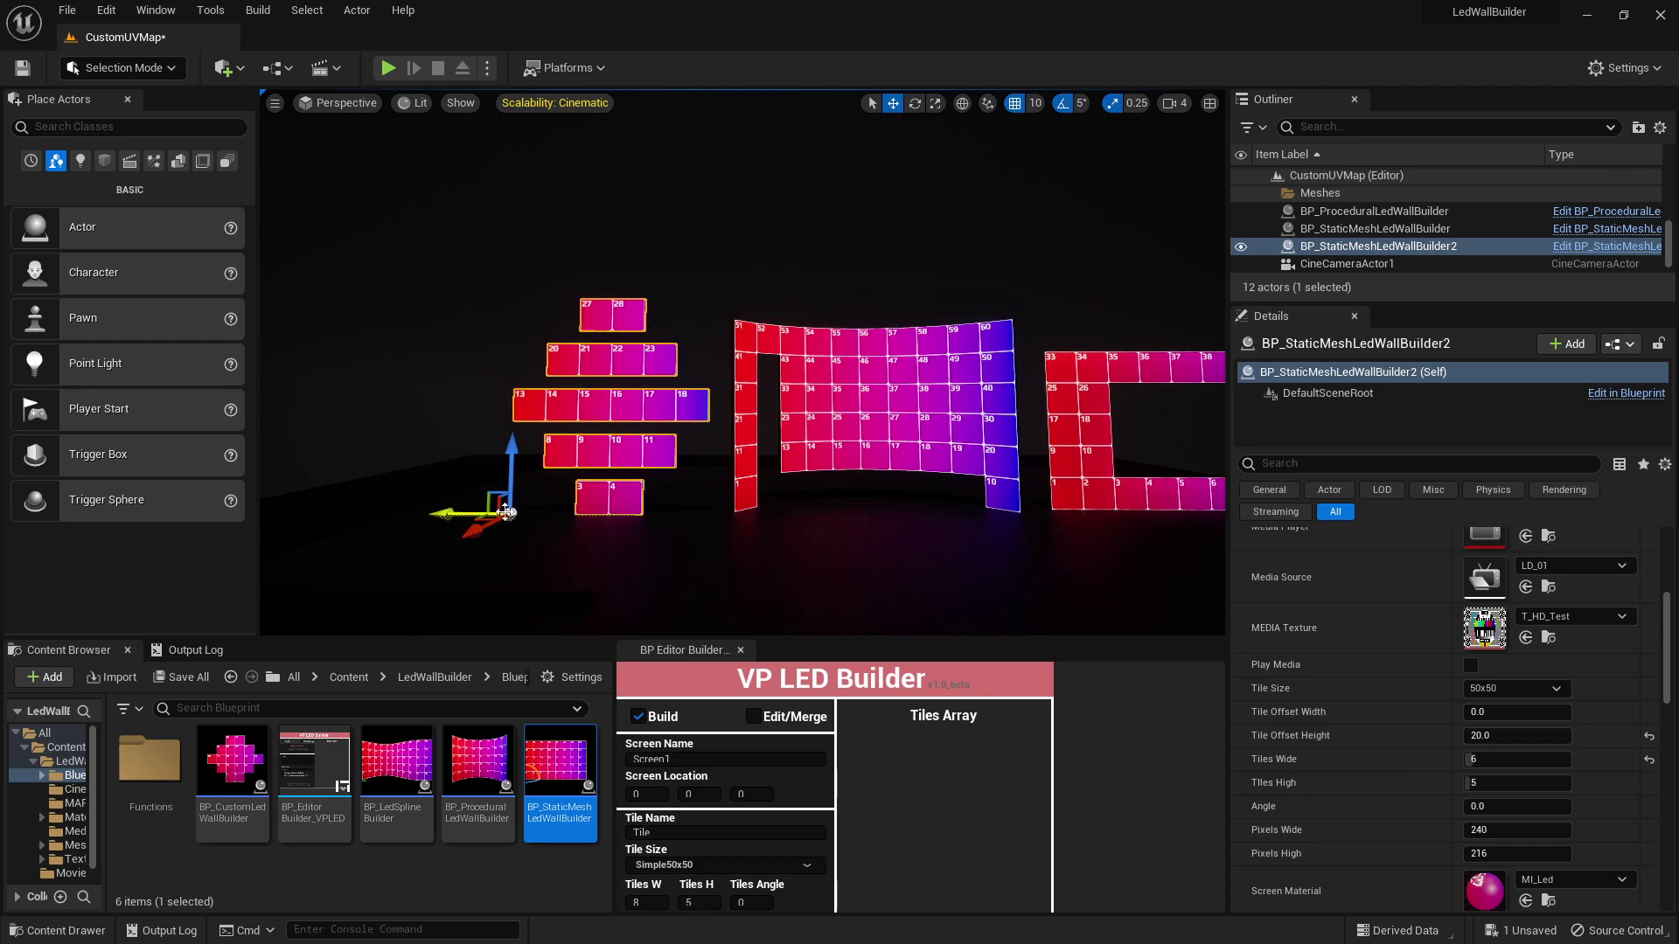
pyautogui.moveTo(505, 511); pyautogui.dragTo(505, 511, button='right')
# Step: Reselect the cross-shaped LED wall builder in the viewport
pyautogui.press('Escape')
pyautogui.click(605, 383)
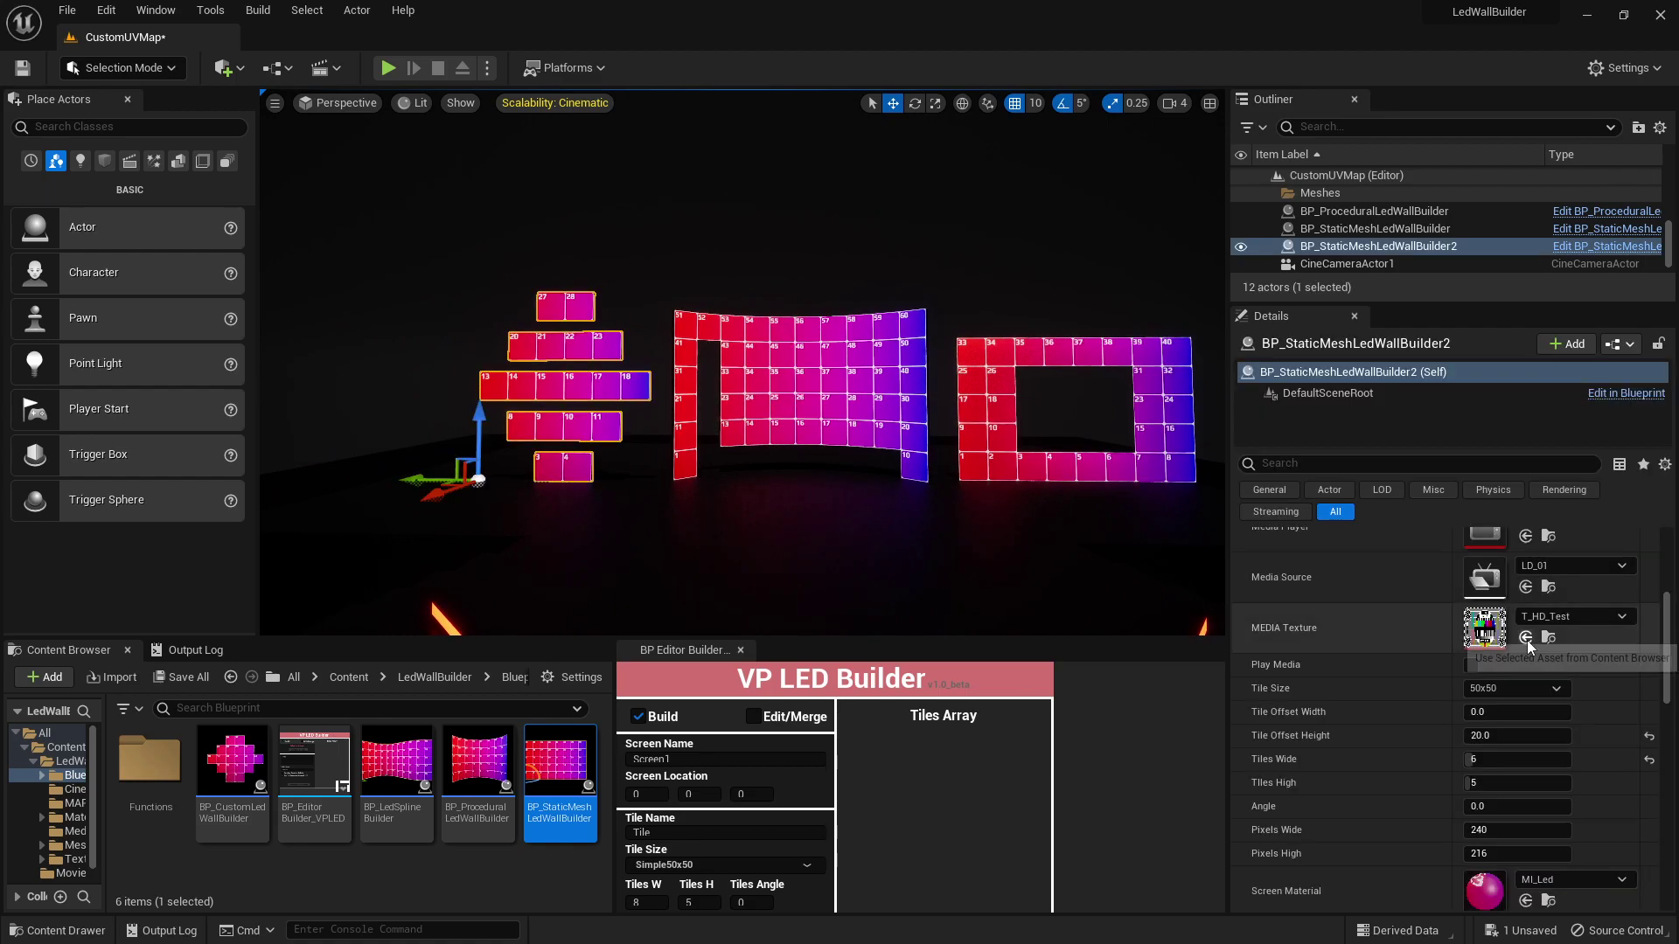
pyautogui.scroll(1, 1362, 641)
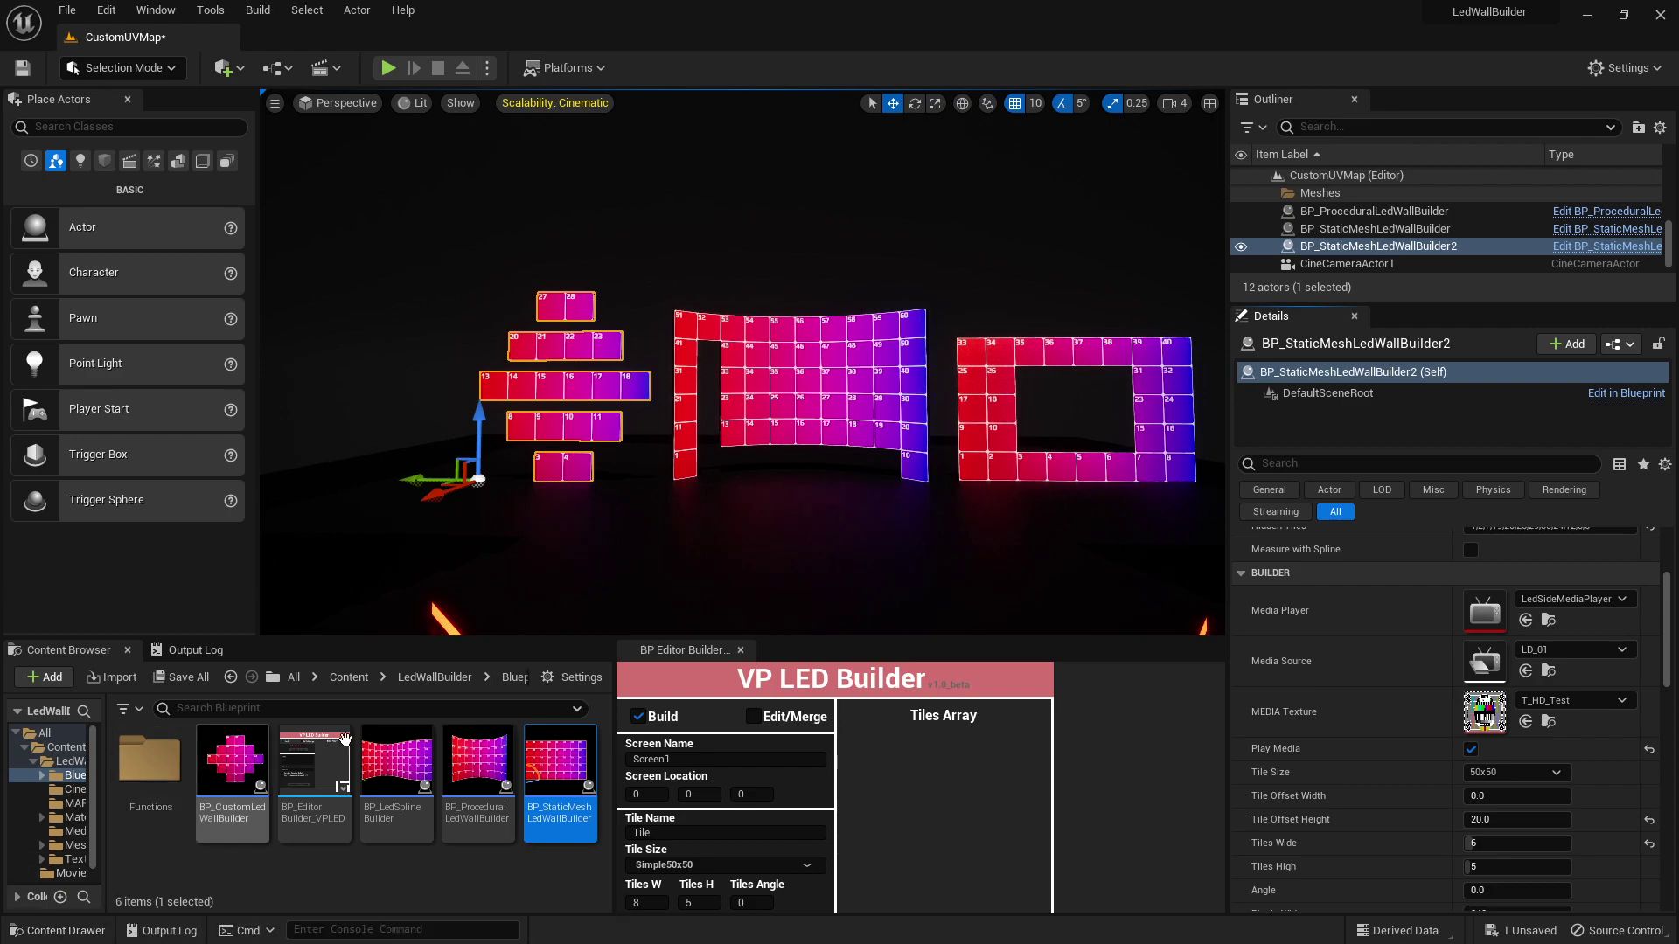
# Step: From LedWallBuilder > Media, assign LedWallMediaPlayer_Video as the cross wall's MEDIA Texture
pyautogui.moveTo(616, 694); pyautogui.dragTo(879, 685)
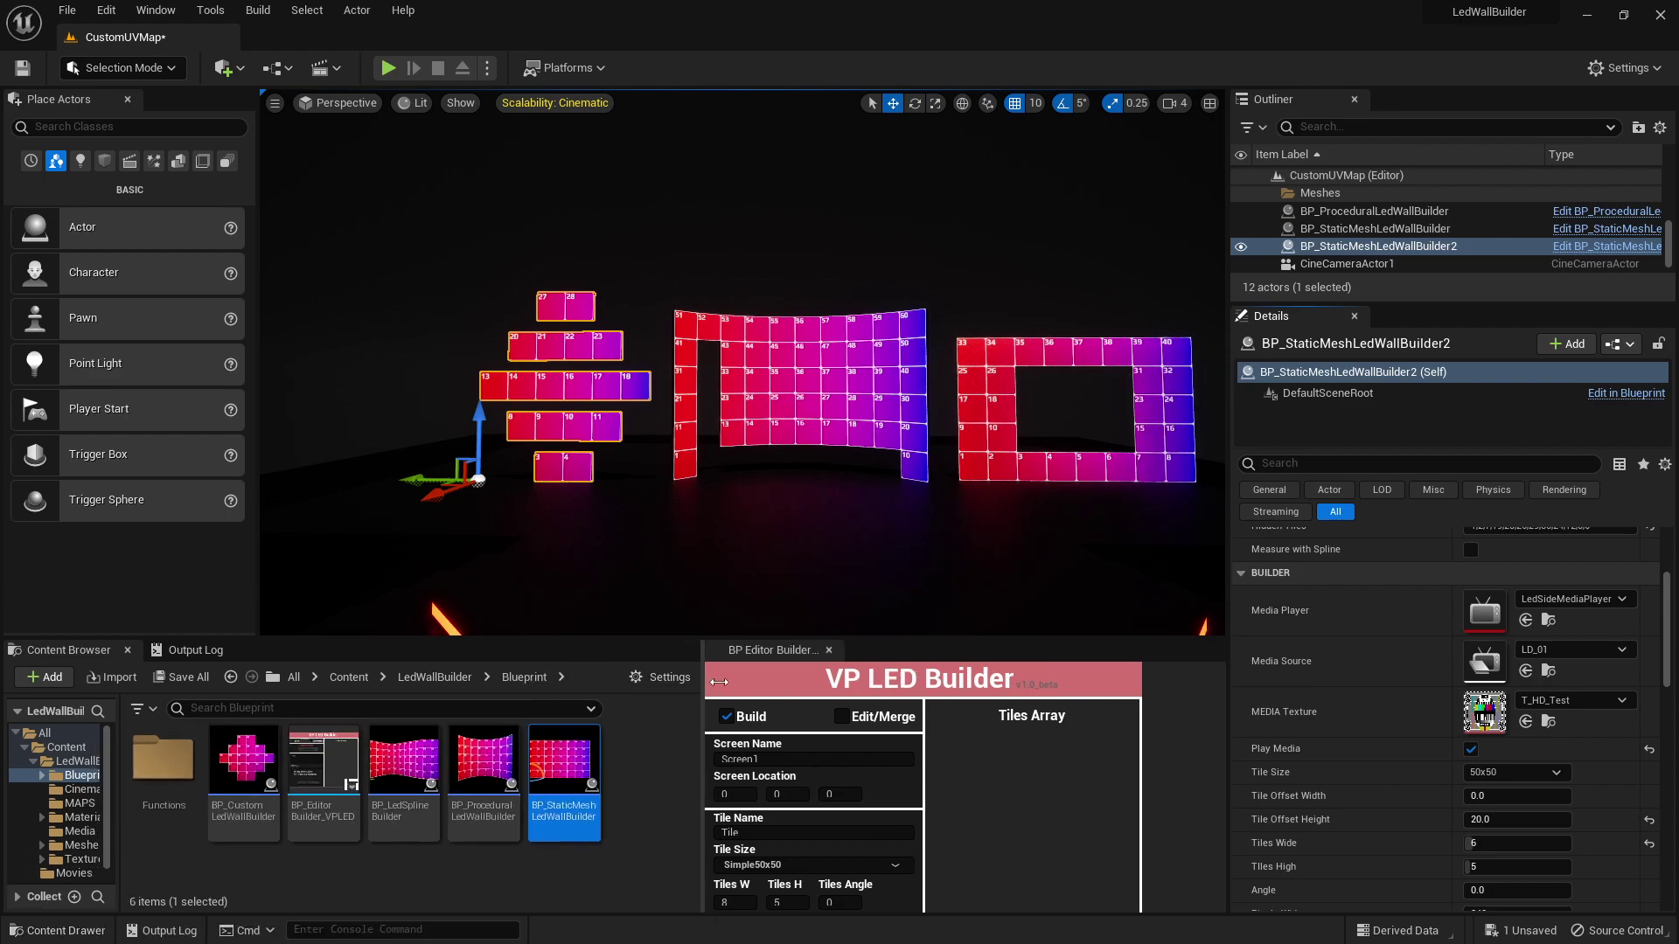
pyautogui.click(434, 678)
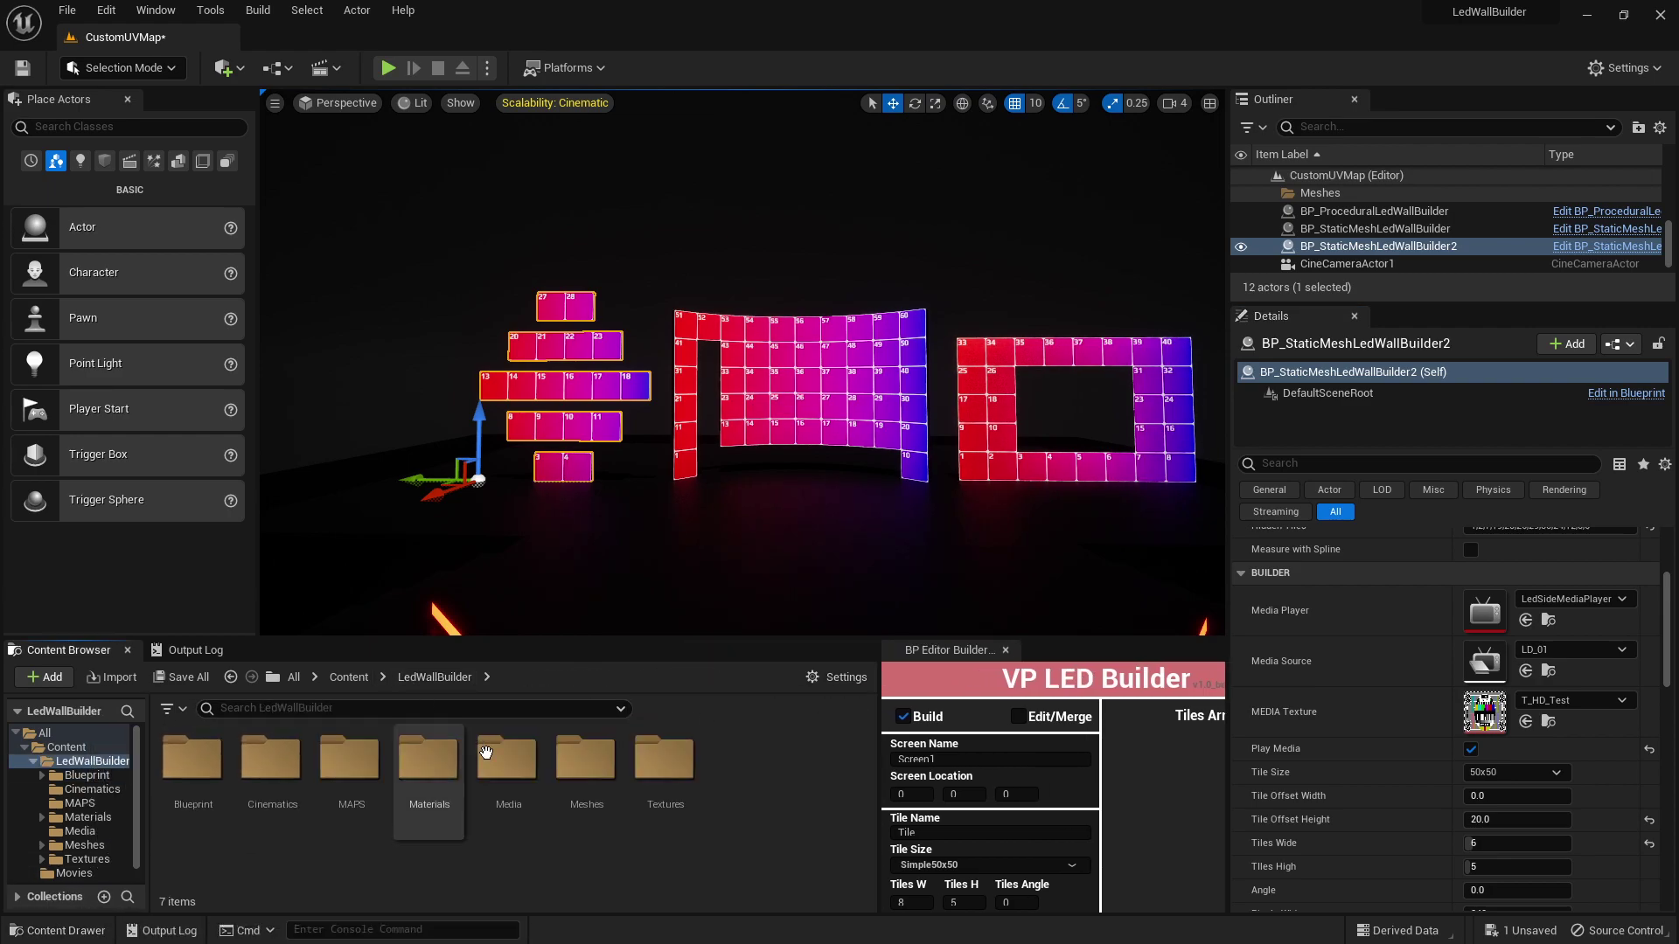
pyautogui.doubleClick(509, 760)
pyautogui.scroll(-1, 498, 814)
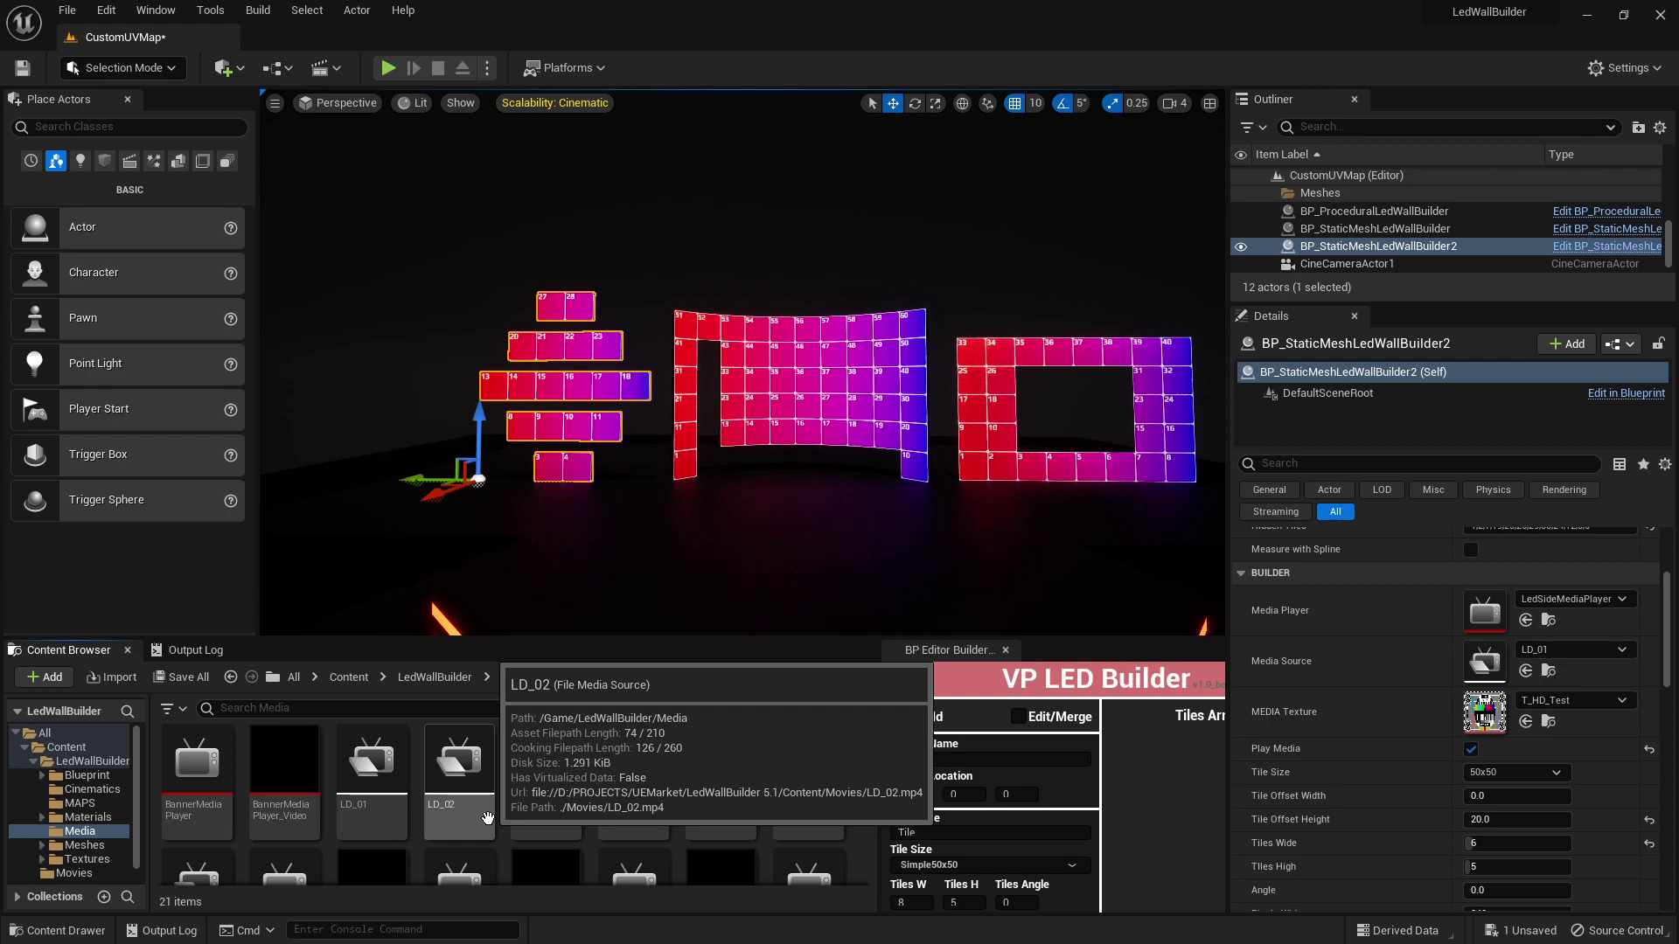
pyautogui.scroll(1, 423, 845)
pyautogui.scroll(-4, 426, 835)
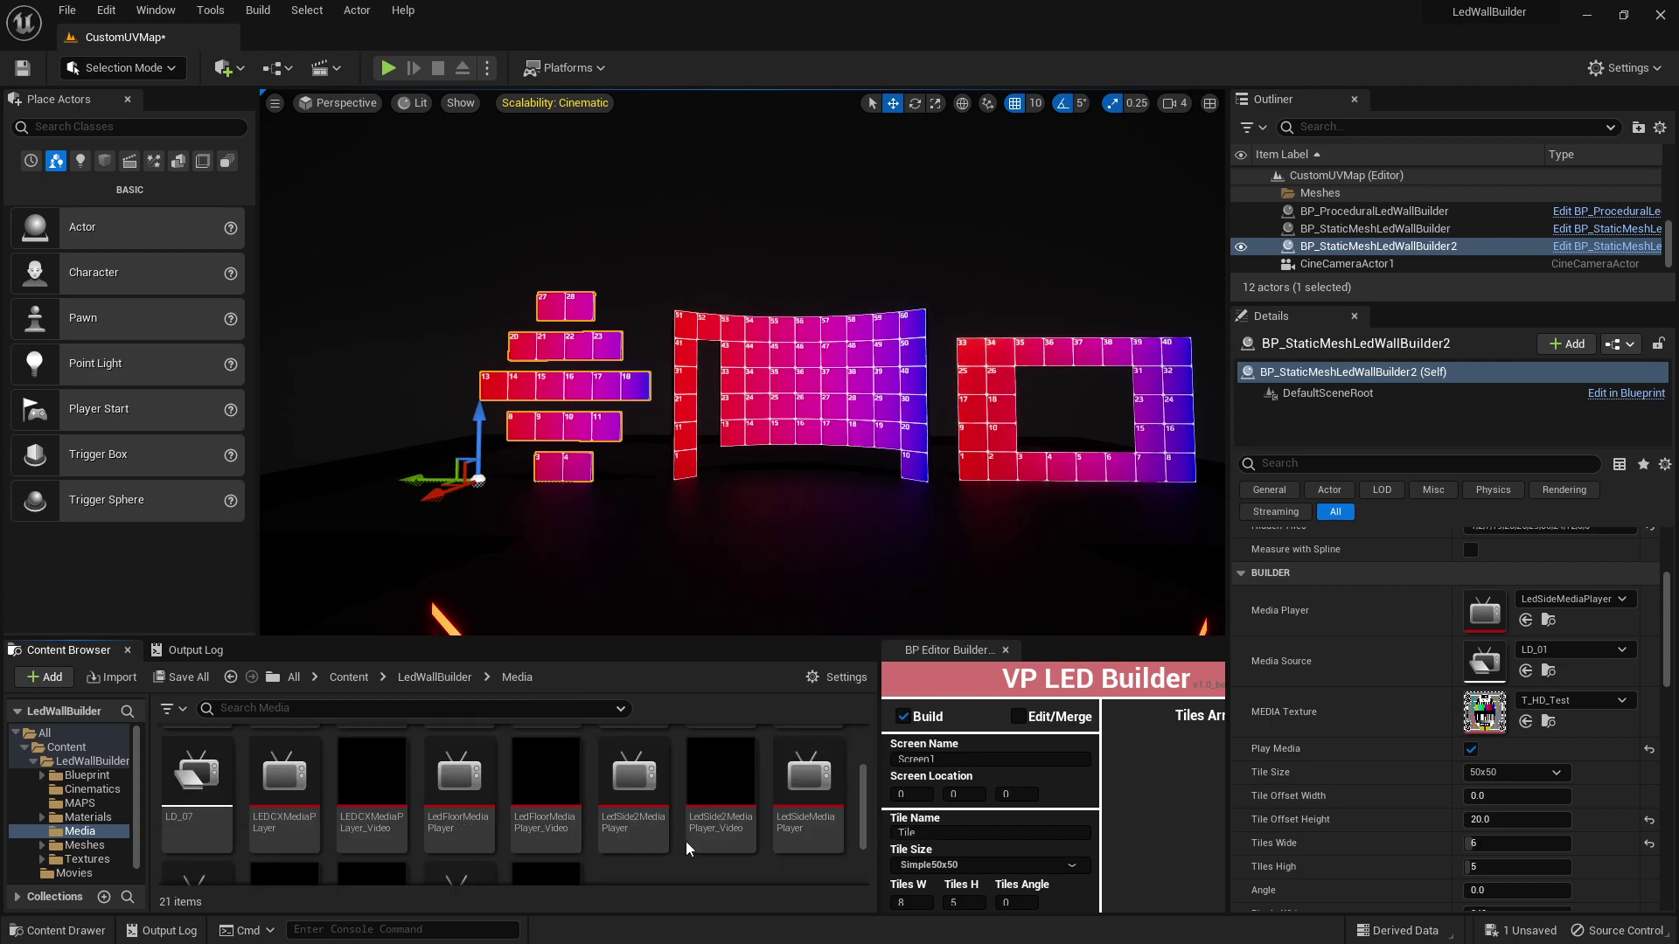
pyautogui.scroll(-2, 687, 844)
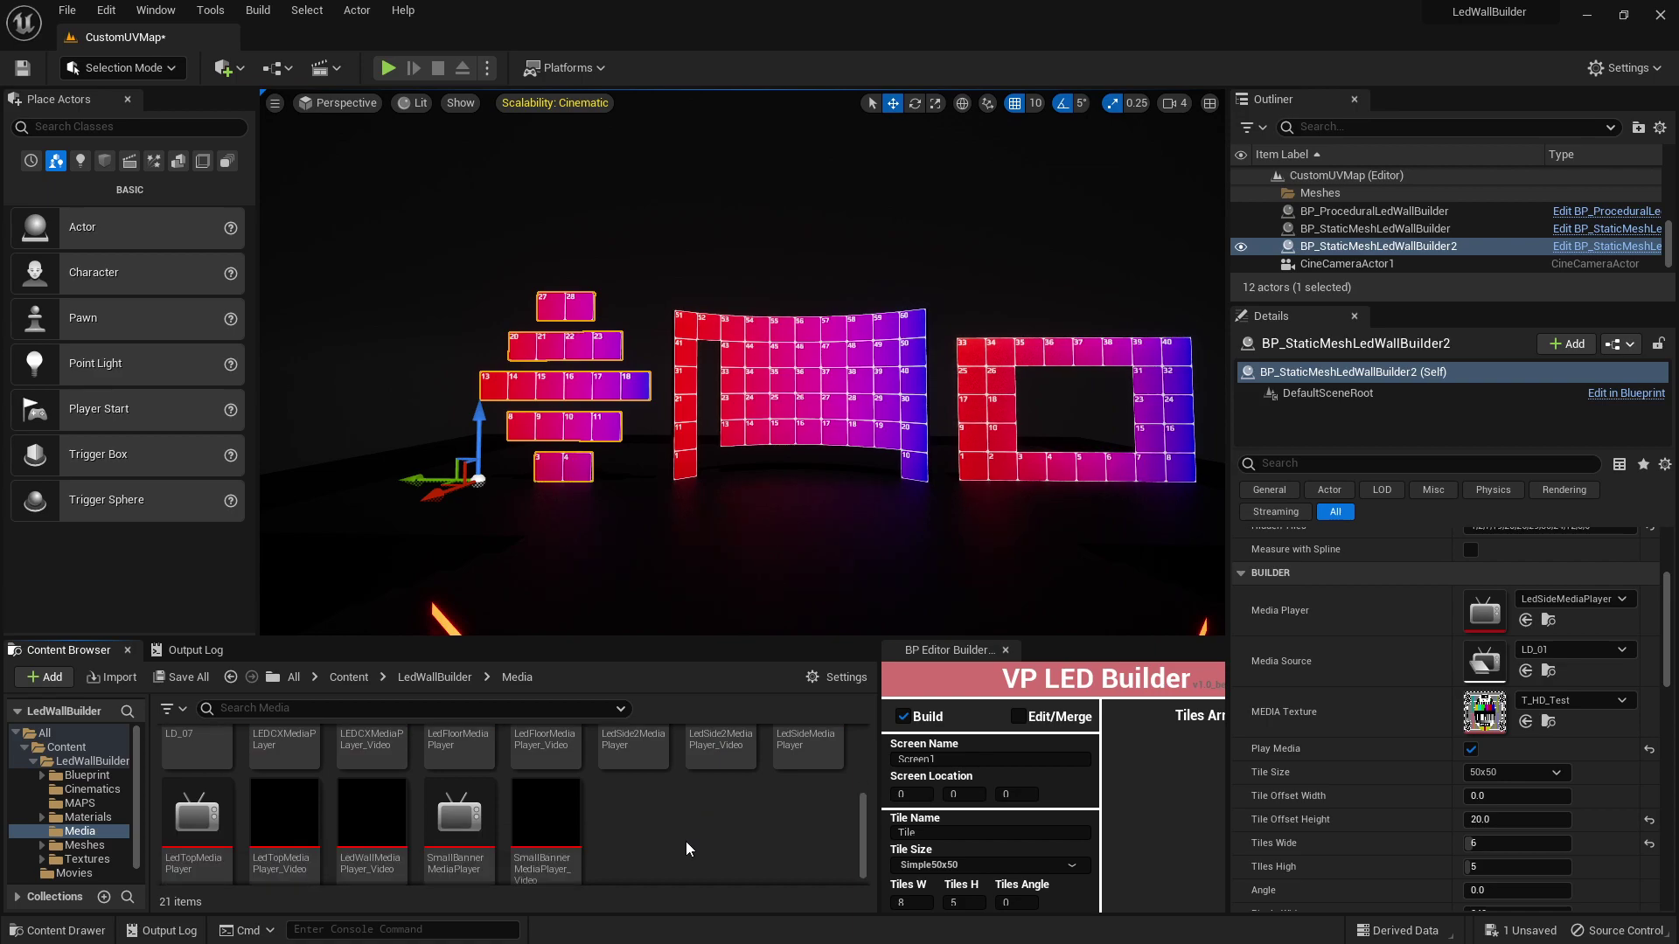
pyautogui.scroll(2, 685, 841)
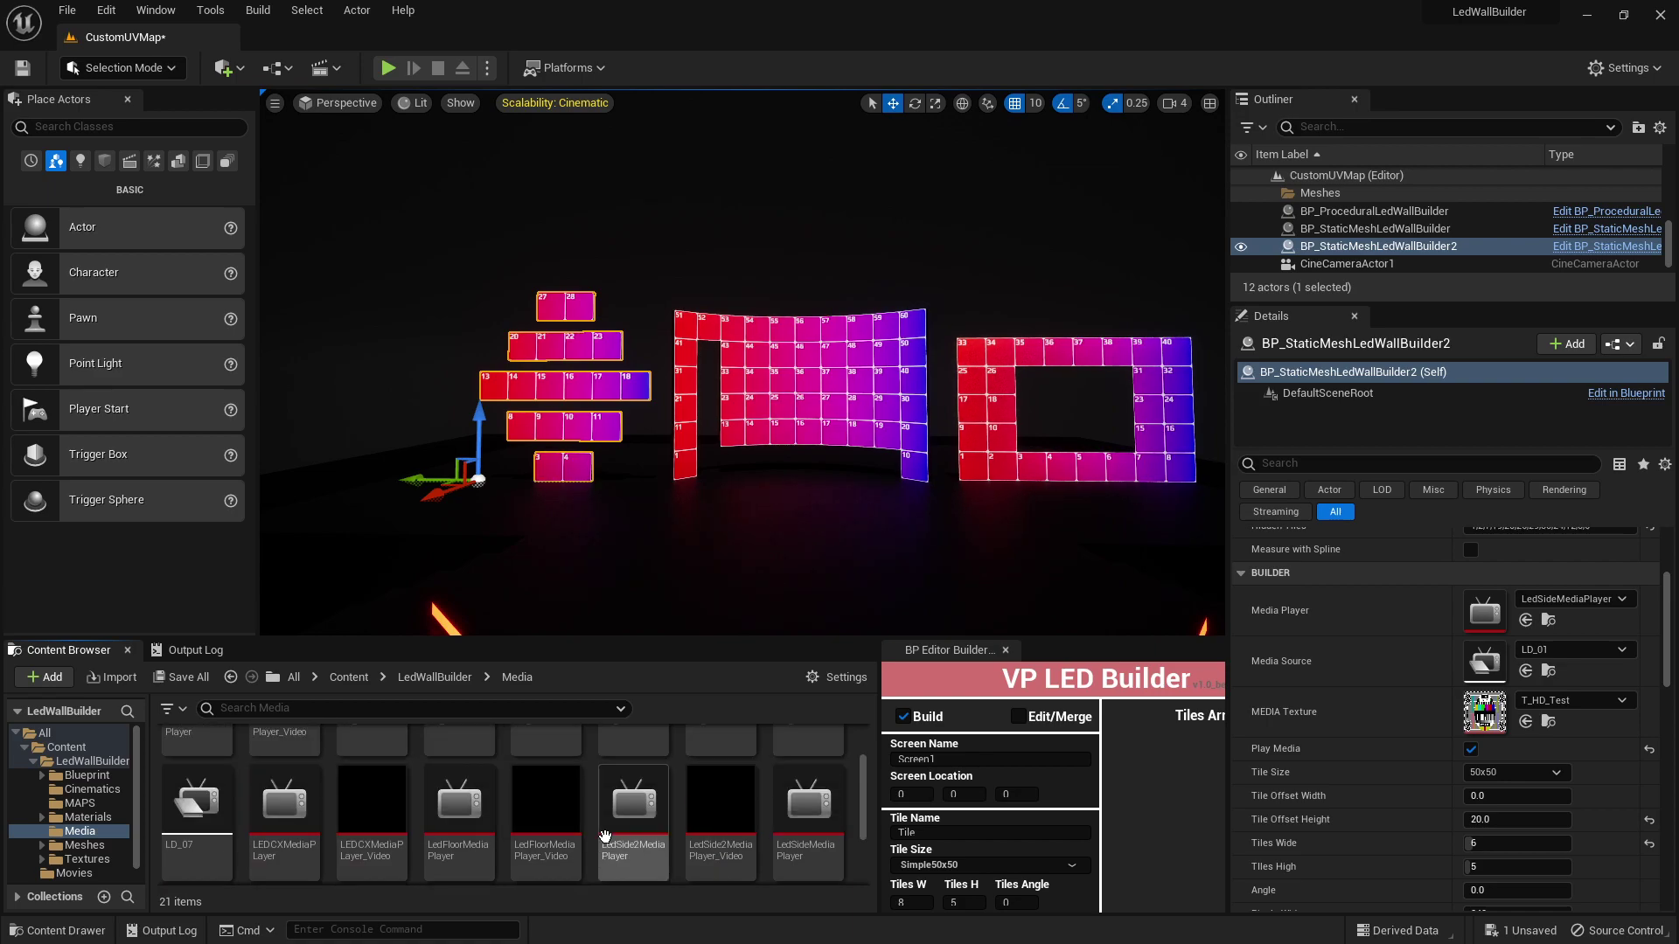
pyautogui.scroll(-2, 605, 838)
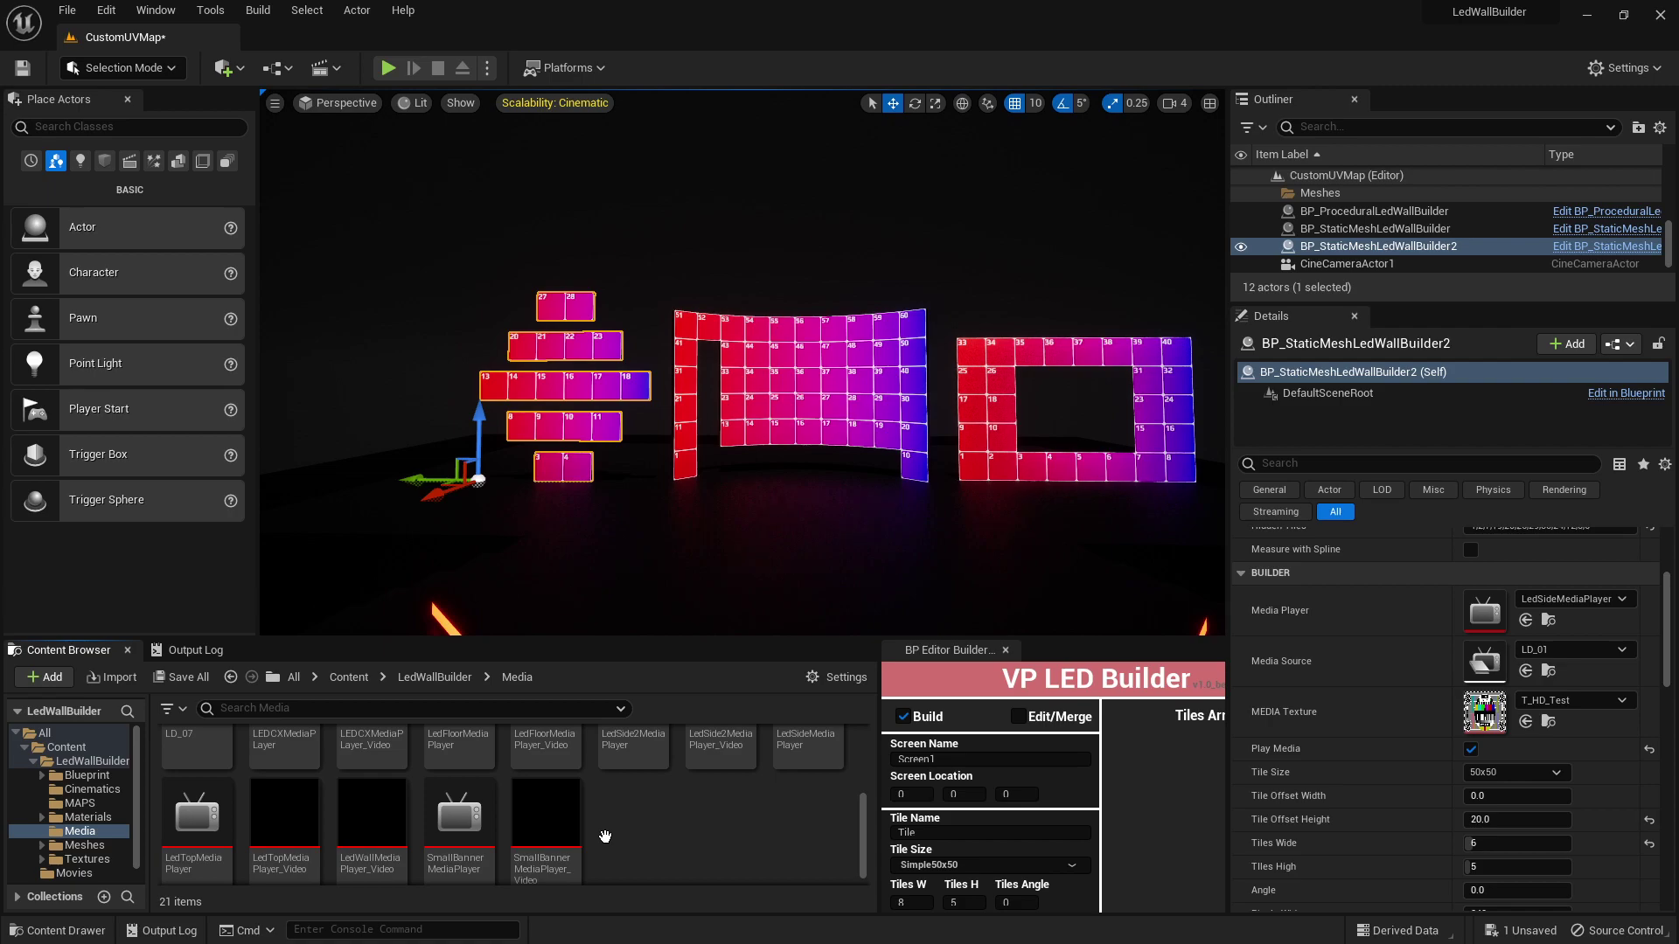
pyautogui.moveTo(371, 831)
pyautogui.mouseDown()
pyautogui.moveTo(853, 760)
pyautogui.moveTo(1478, 708)
pyautogui.mouseUp()
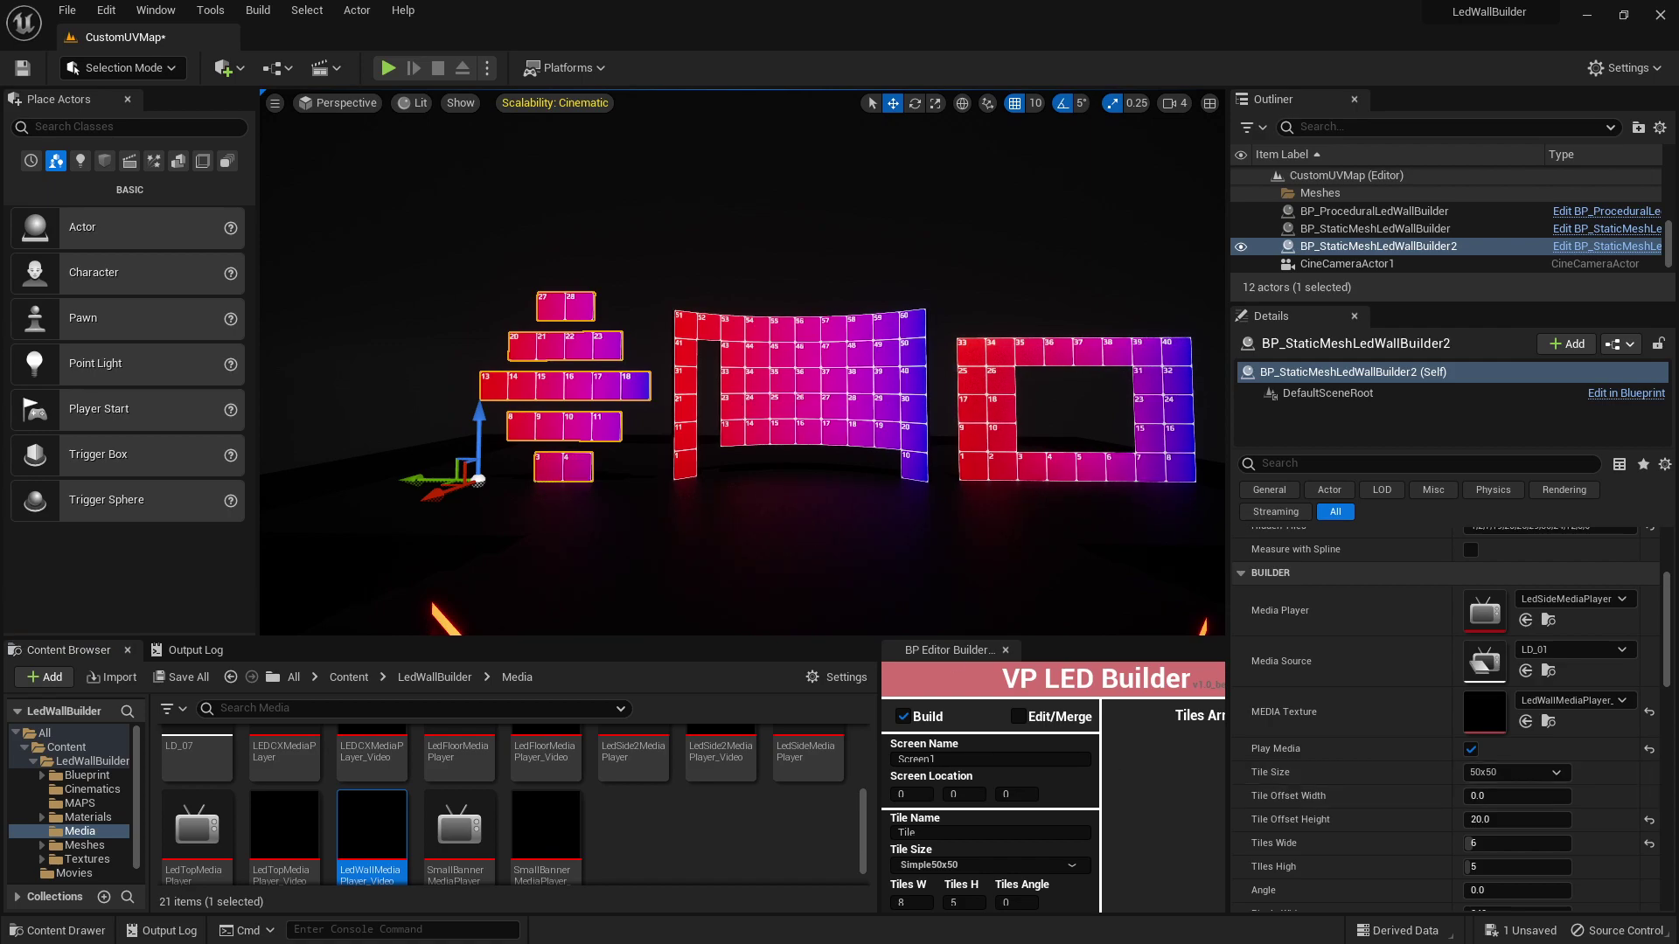
pyautogui.click(1374, 229)
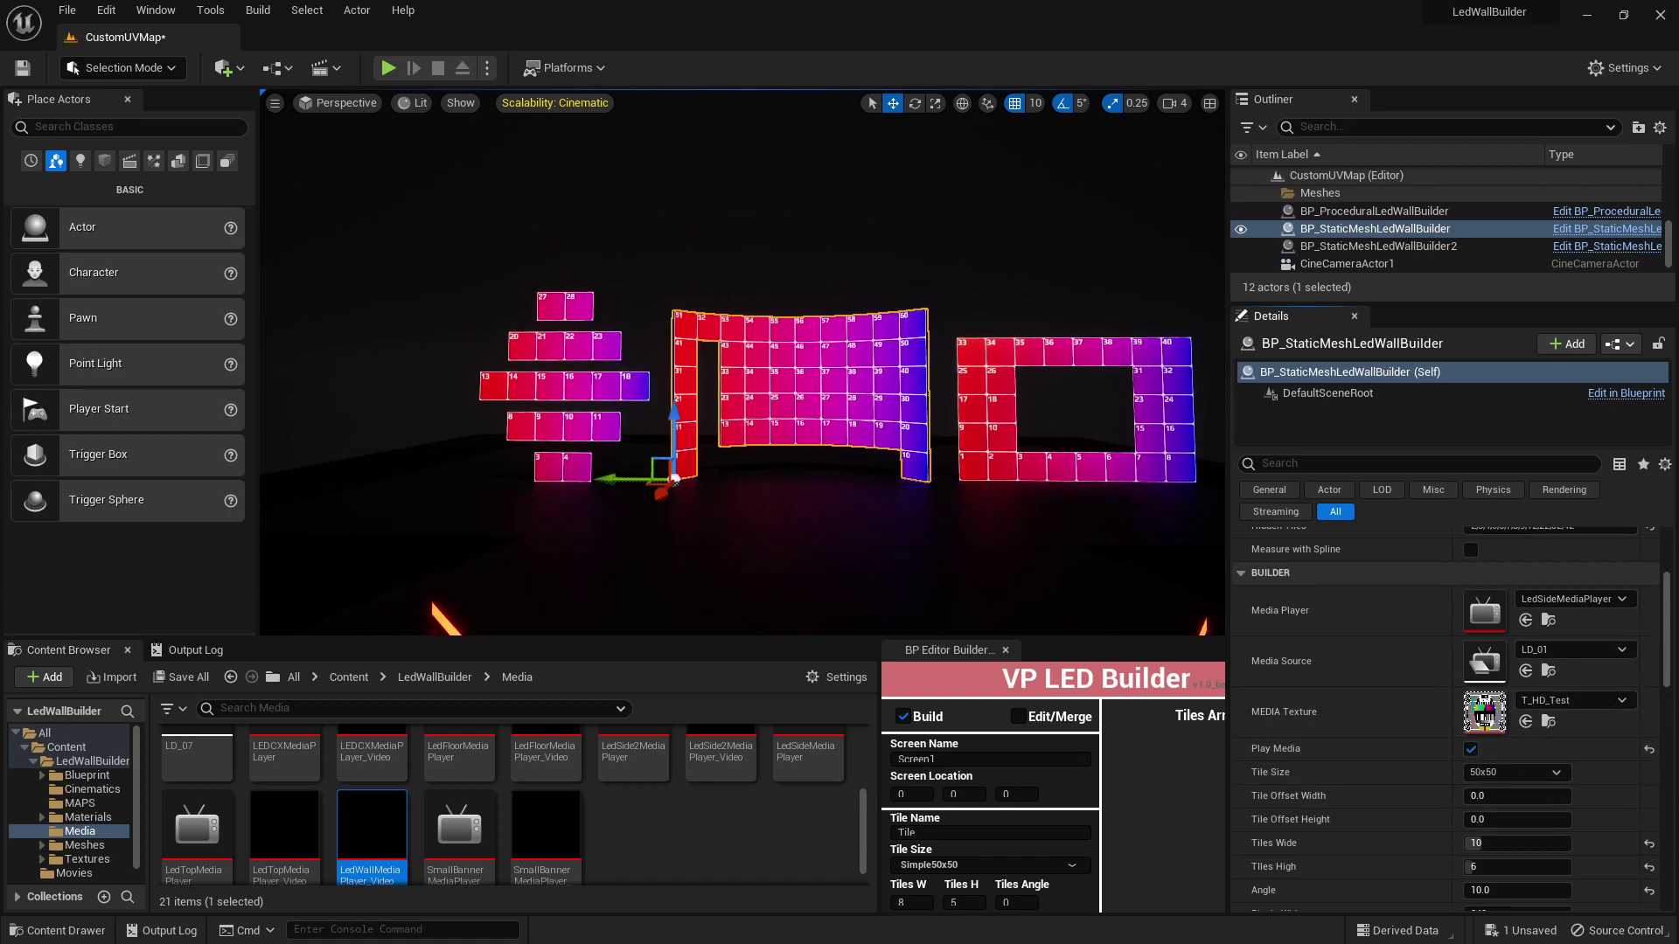
# Step: Give the curved wall texture LEDCXMediaPLayer_Video, player LEDCXMediaPlayer and media source LD_02
pyautogui.scroll(2, 428, 813)
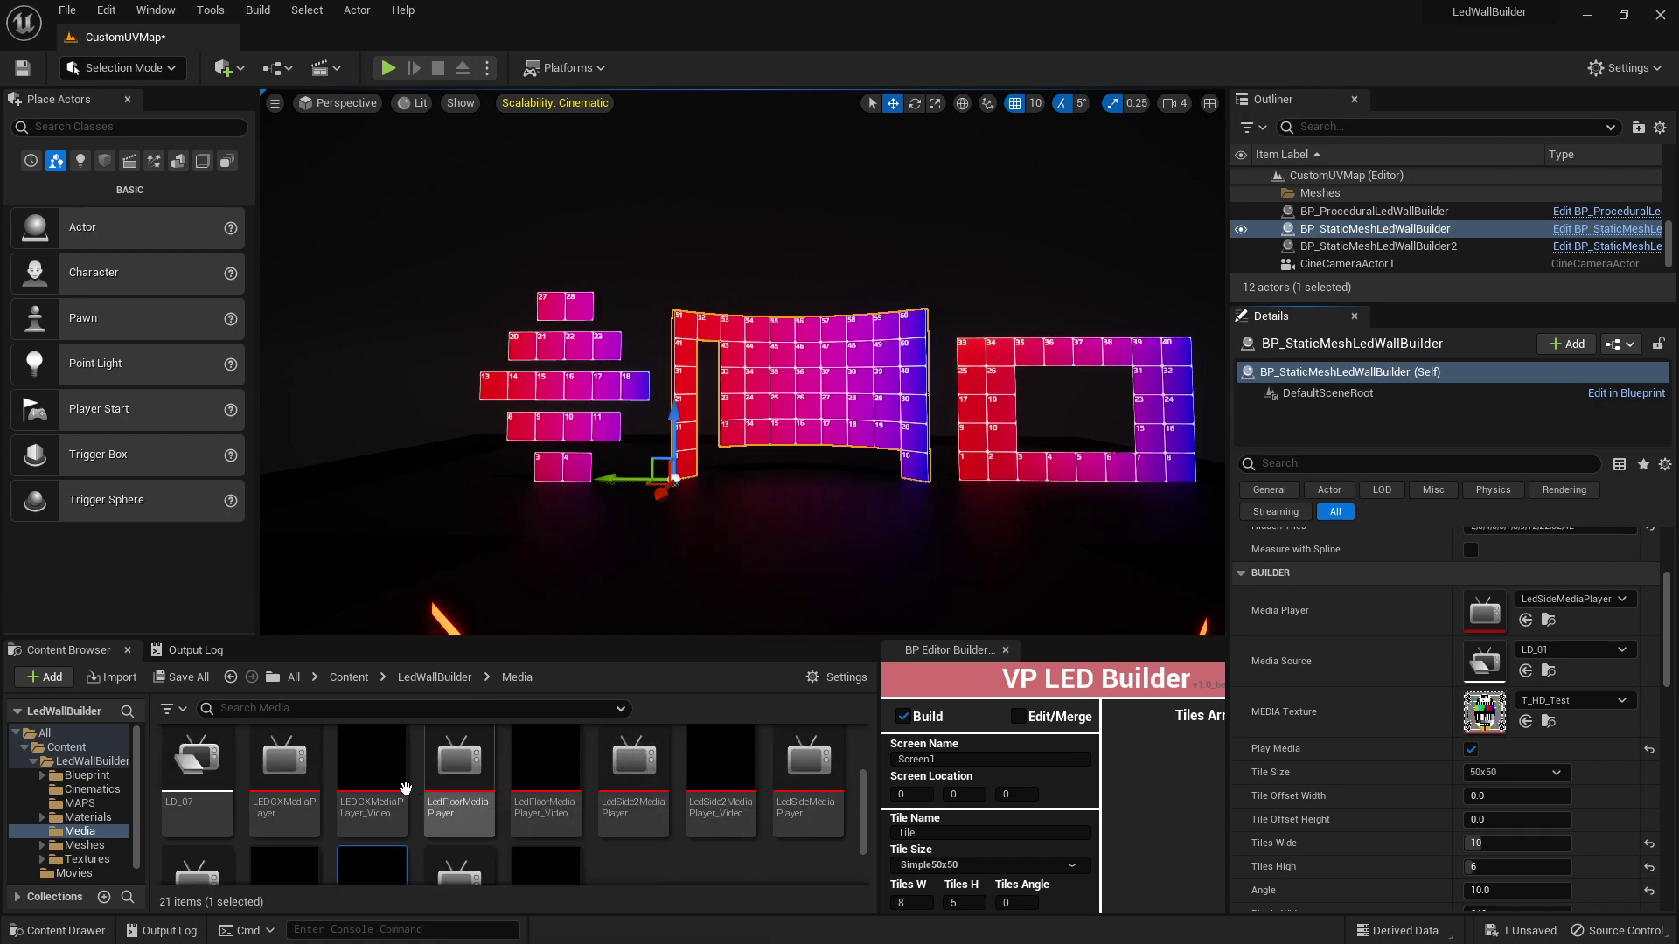
pyautogui.moveTo(369, 769)
pyautogui.moveTo(369, 769)
pyautogui.mouseDown()
pyautogui.moveTo(1481, 614)
pyautogui.moveTo(1461, 656)
pyautogui.mouseUp()
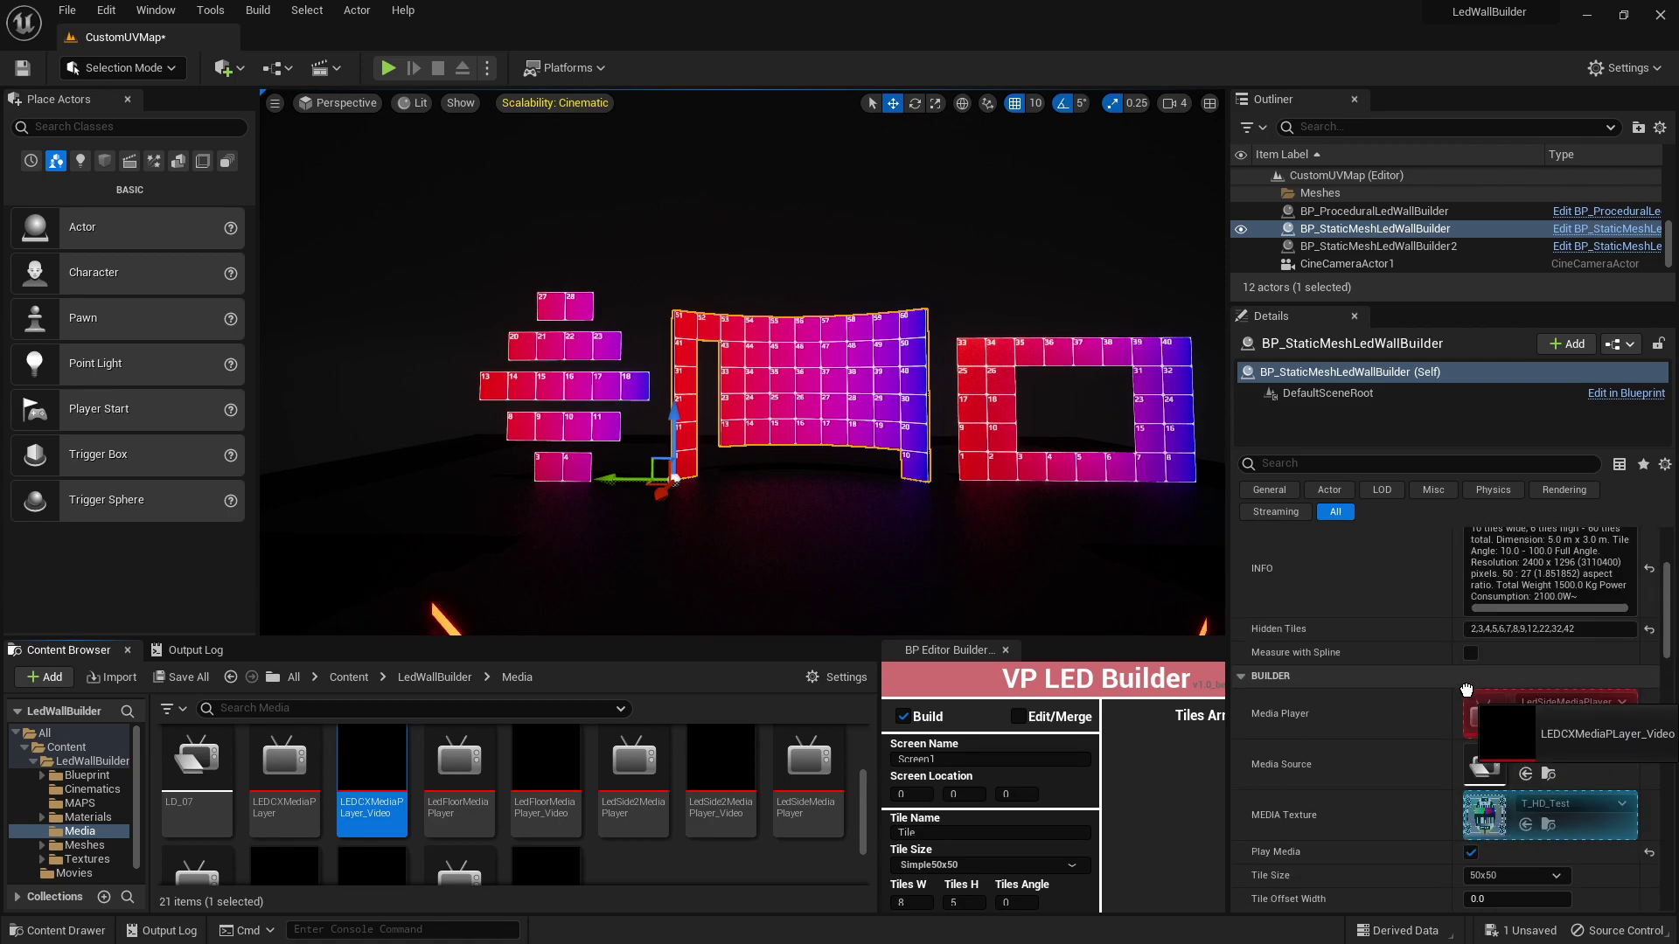
pyautogui.moveTo(1461, 656); pyautogui.dragTo(1485, 815)
pyautogui.scroll(-1, 1371, 794)
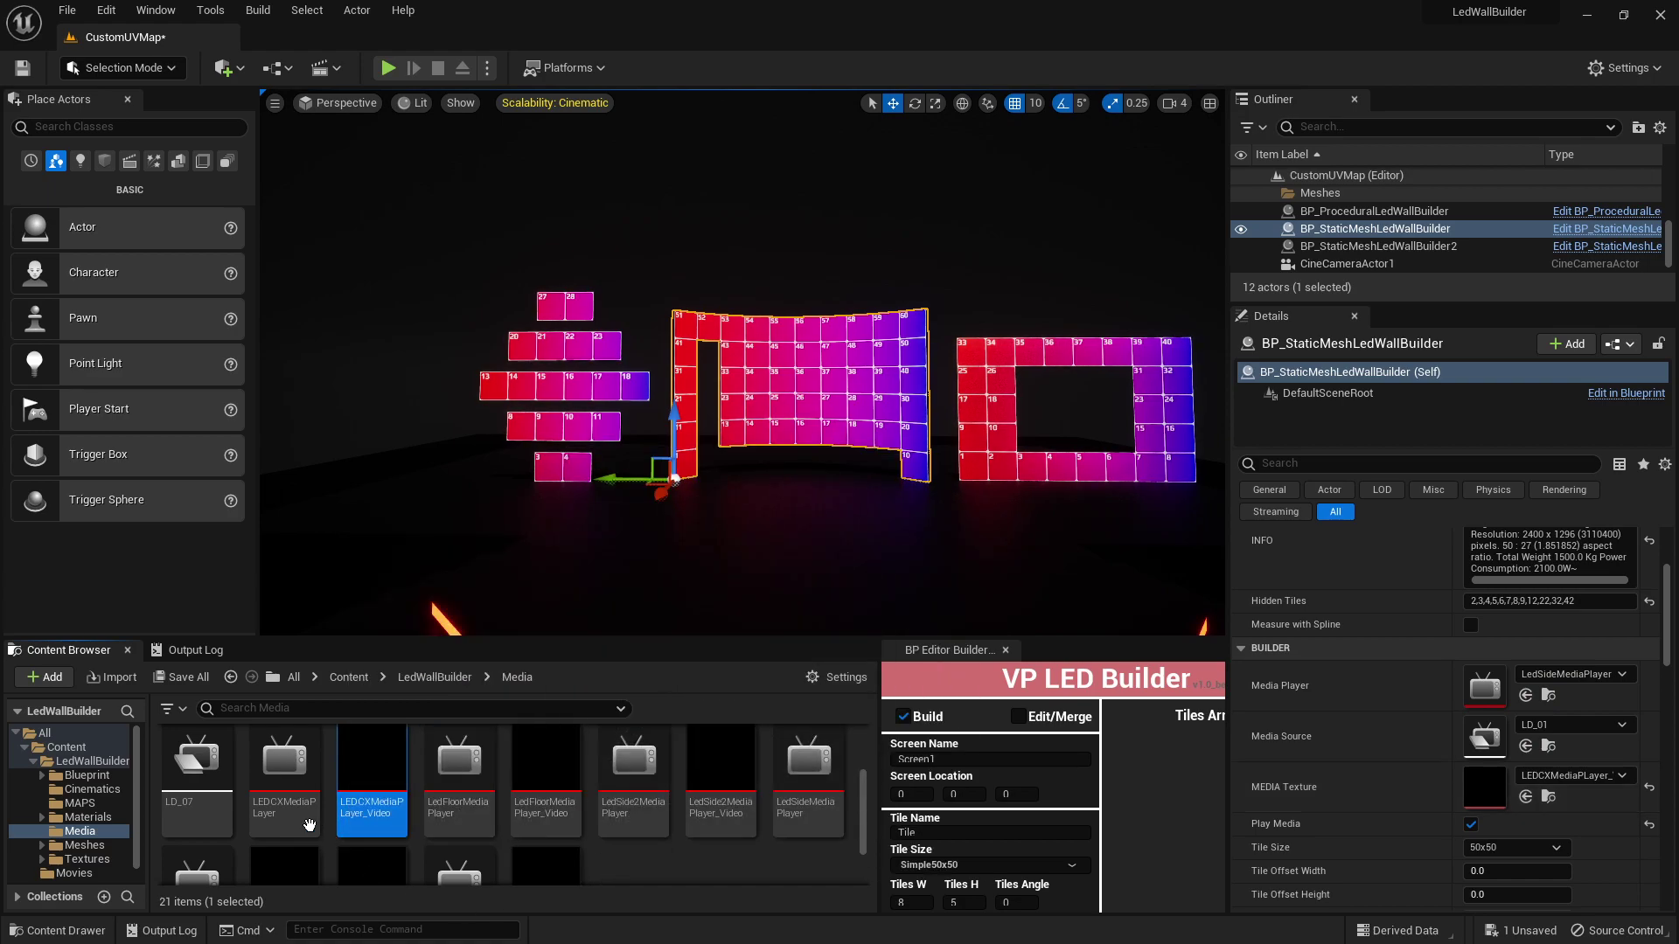
pyautogui.moveTo(310, 826); pyautogui.dragTo(1486, 696)
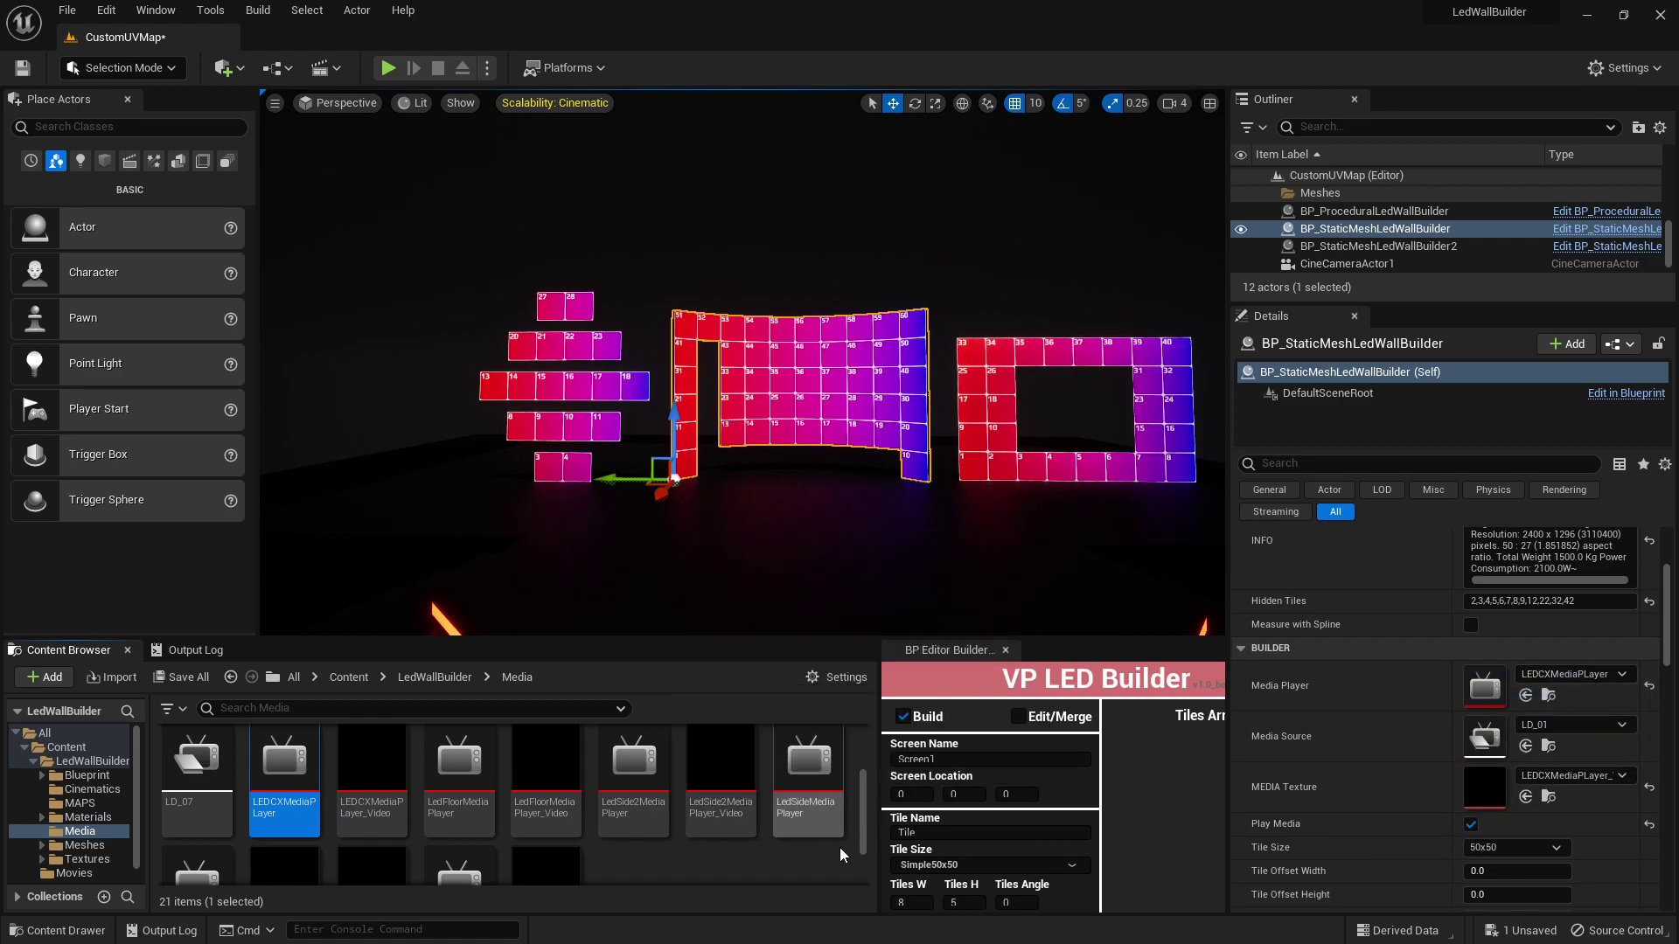
pyautogui.scroll(3, 418, 832)
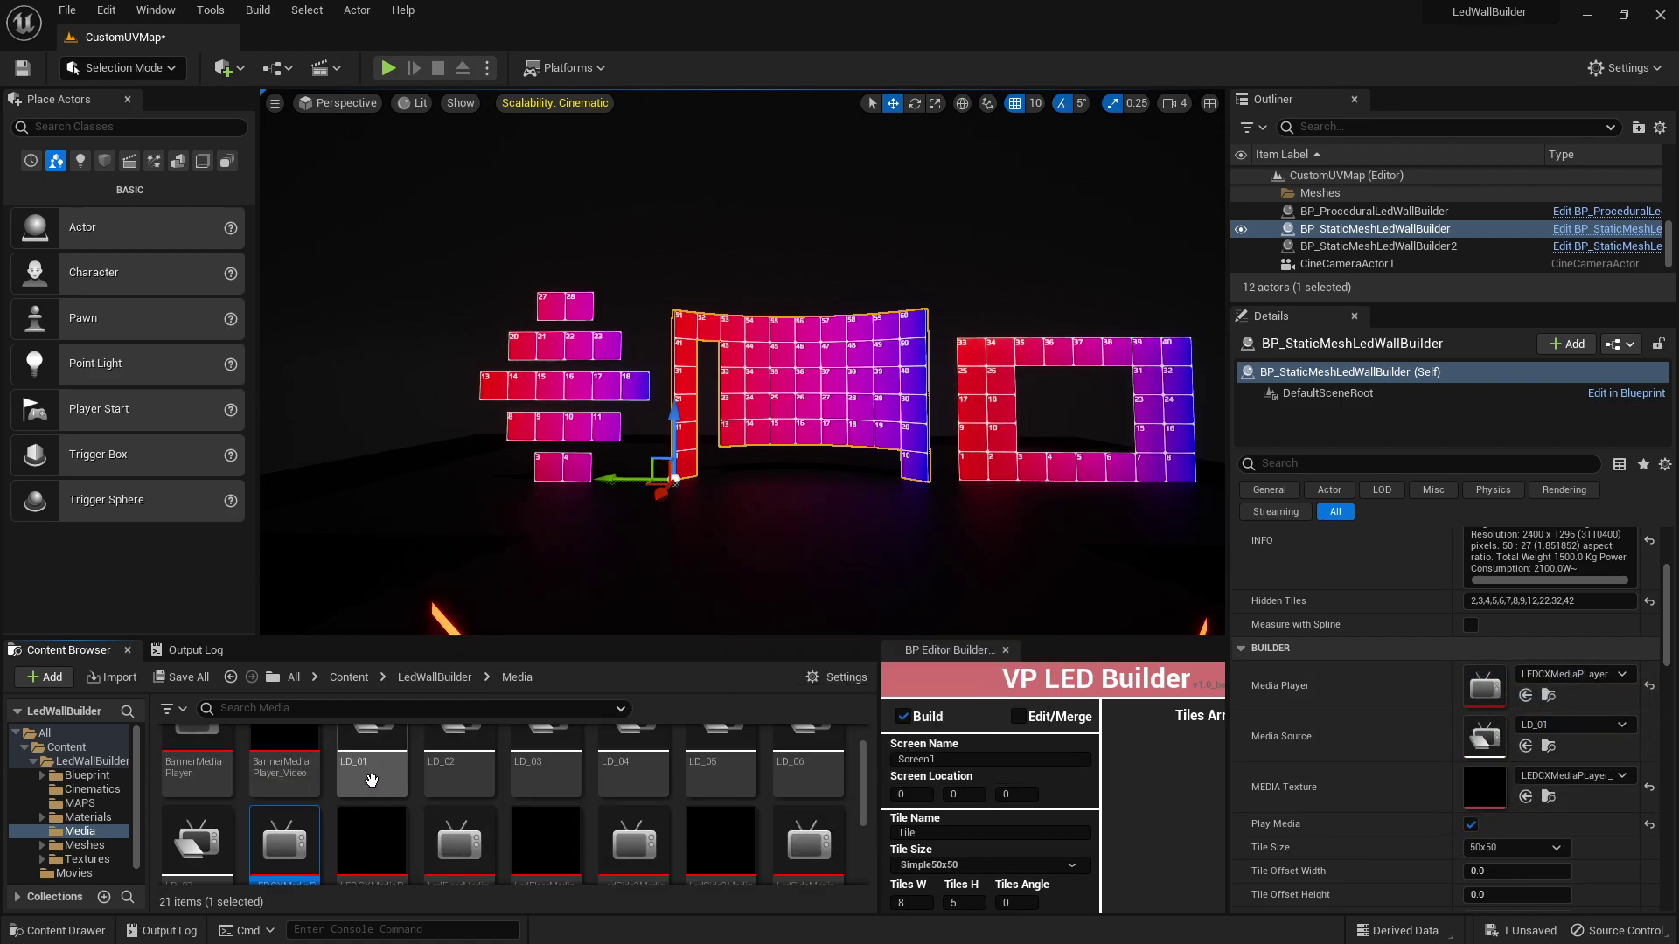
pyautogui.moveTo(459, 770)
pyautogui.mouseDown()
pyautogui.moveTo(1481, 788)
pyautogui.moveTo(1485, 739)
pyautogui.mouseUp()
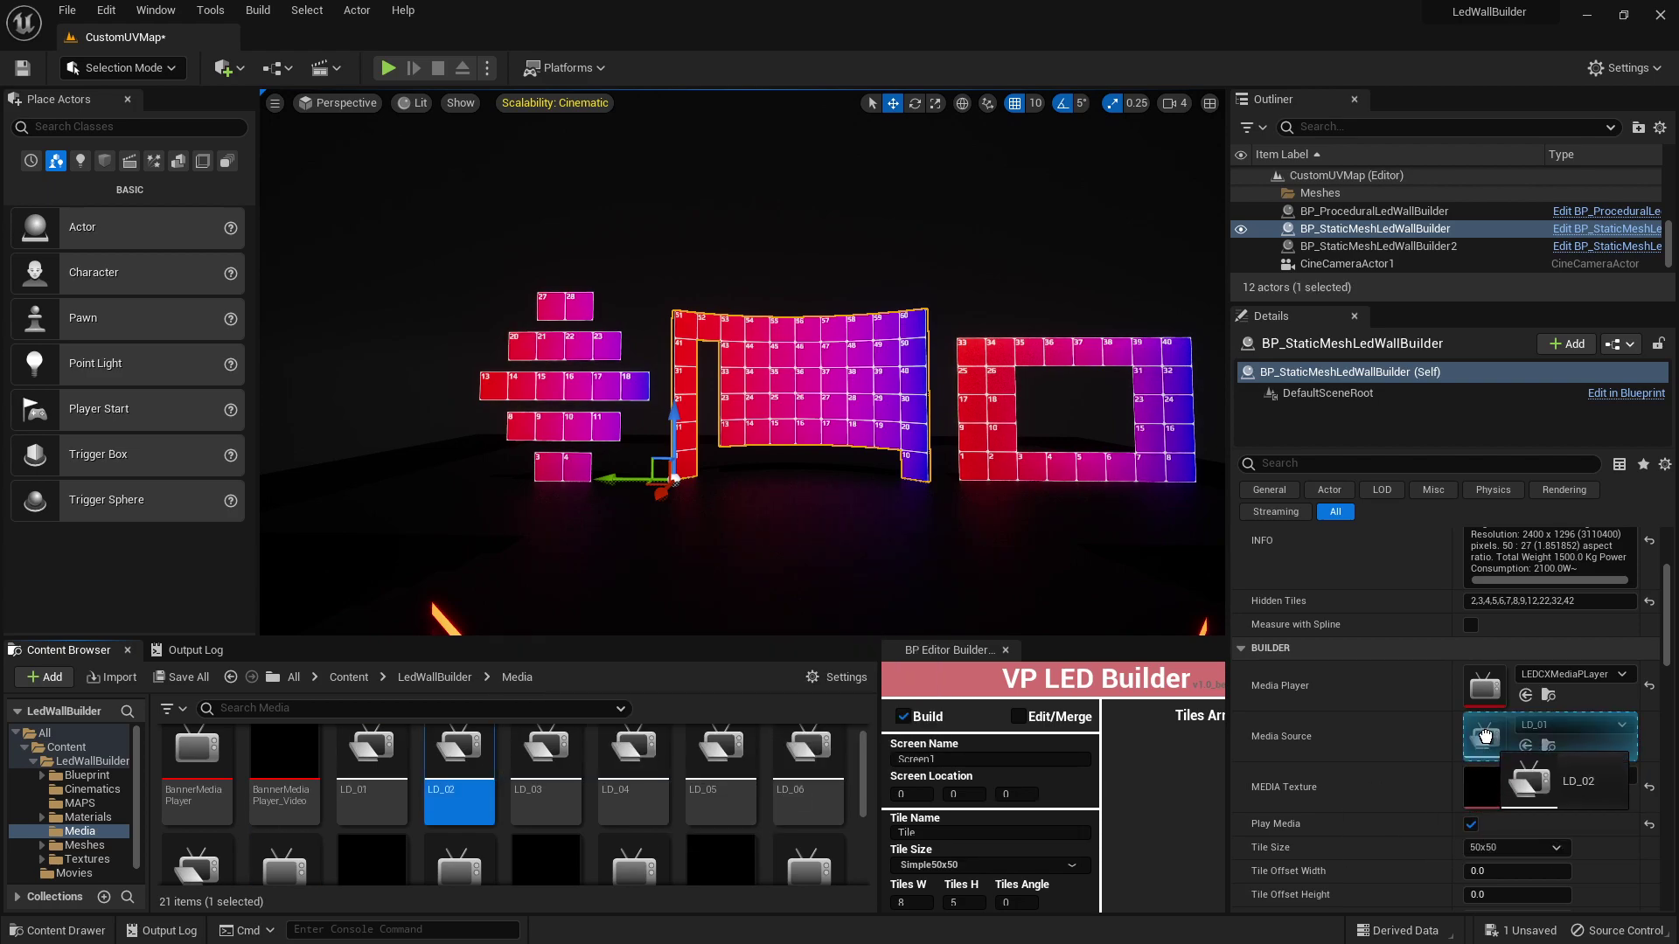
pyautogui.click(969, 439)
# Step: Assign the window wall LedSide2MediaPlayer, LedSide2MediaPlayer_Video texture and LD_05 source, with Play Media on
pyautogui.scroll(-2, 579, 759)
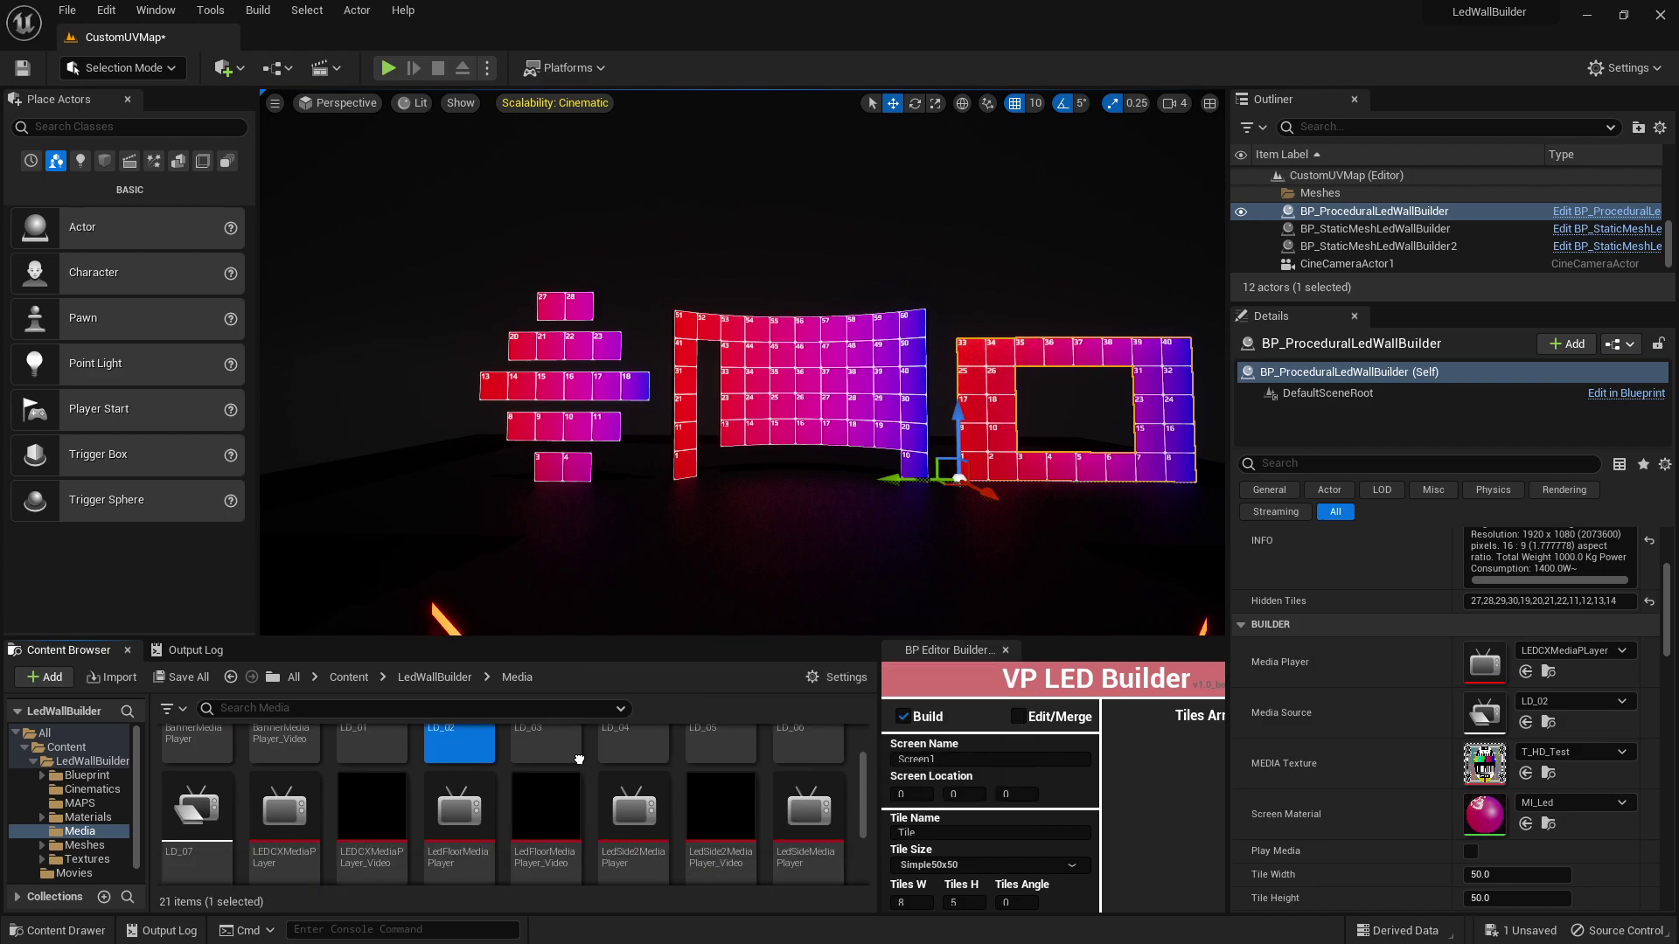
pyautogui.scroll(-1, 579, 760)
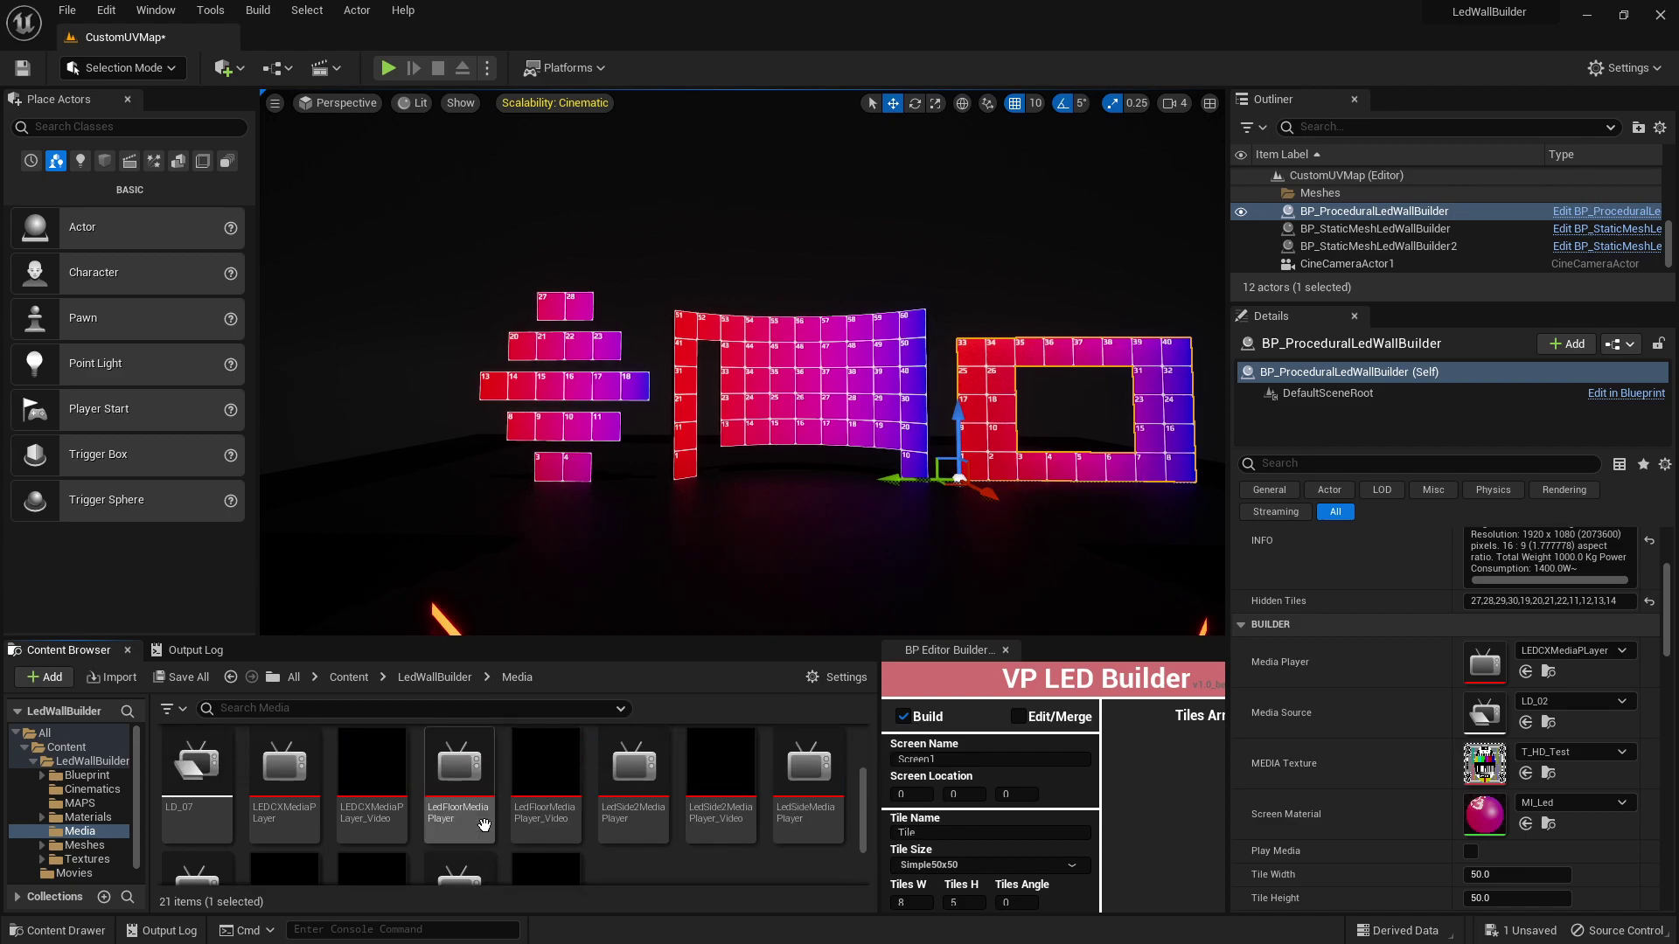
pyautogui.moveTo(633, 773); pyautogui.dragTo(1499, 657)
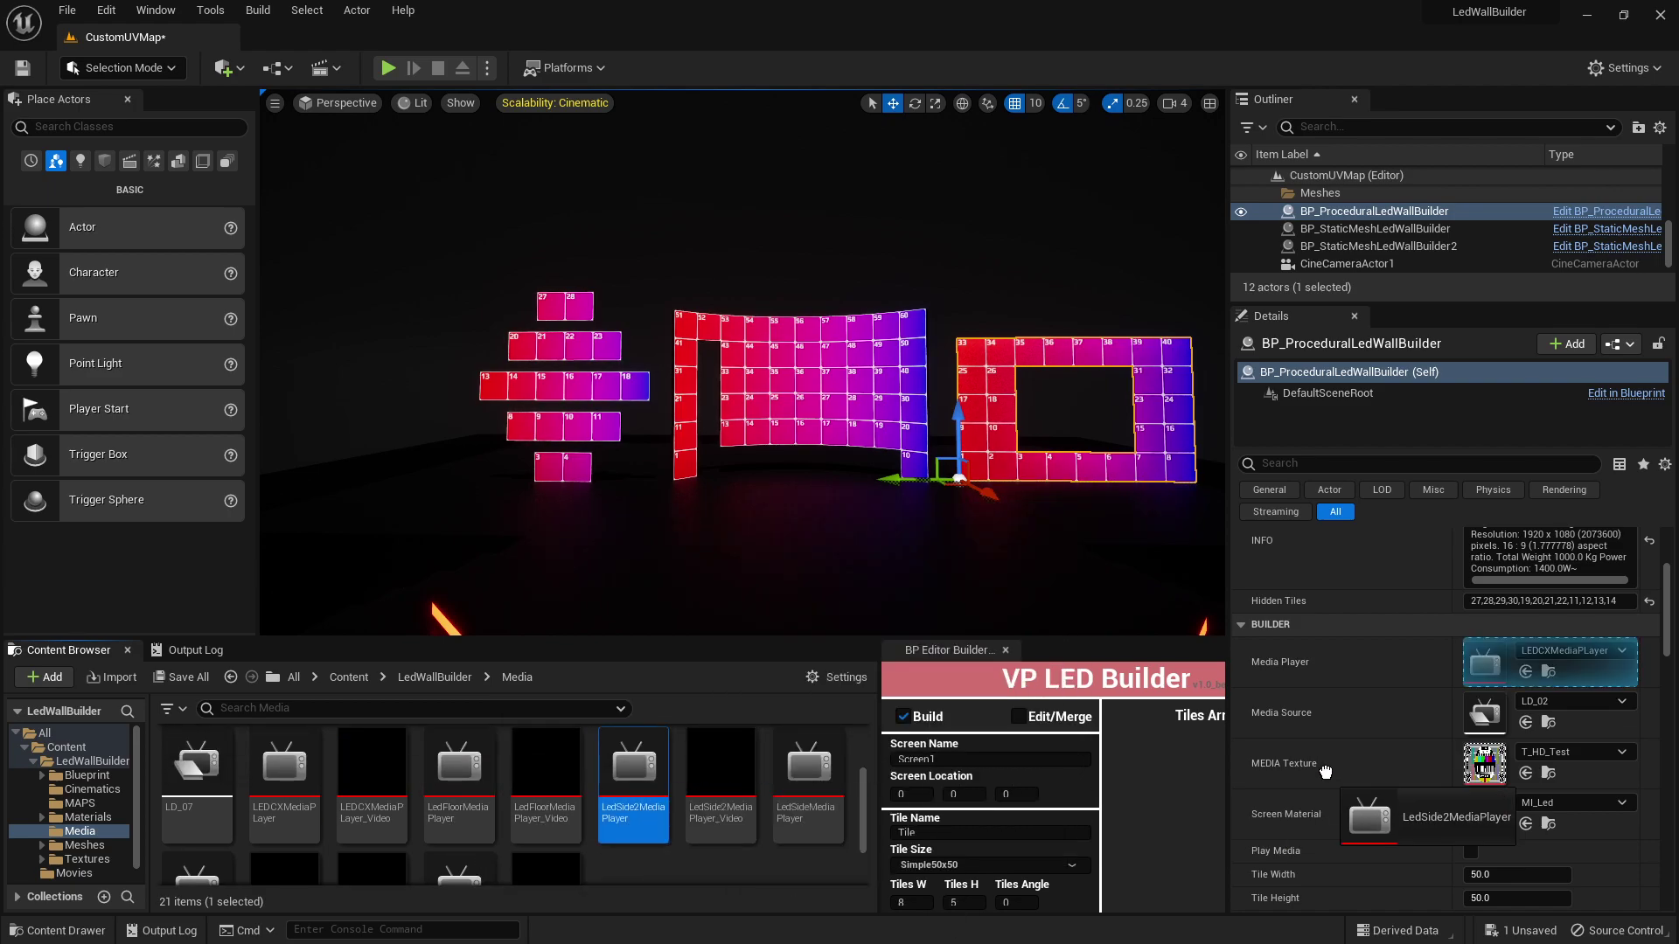
pyautogui.moveTo(721, 774); pyautogui.dragTo(1495, 770)
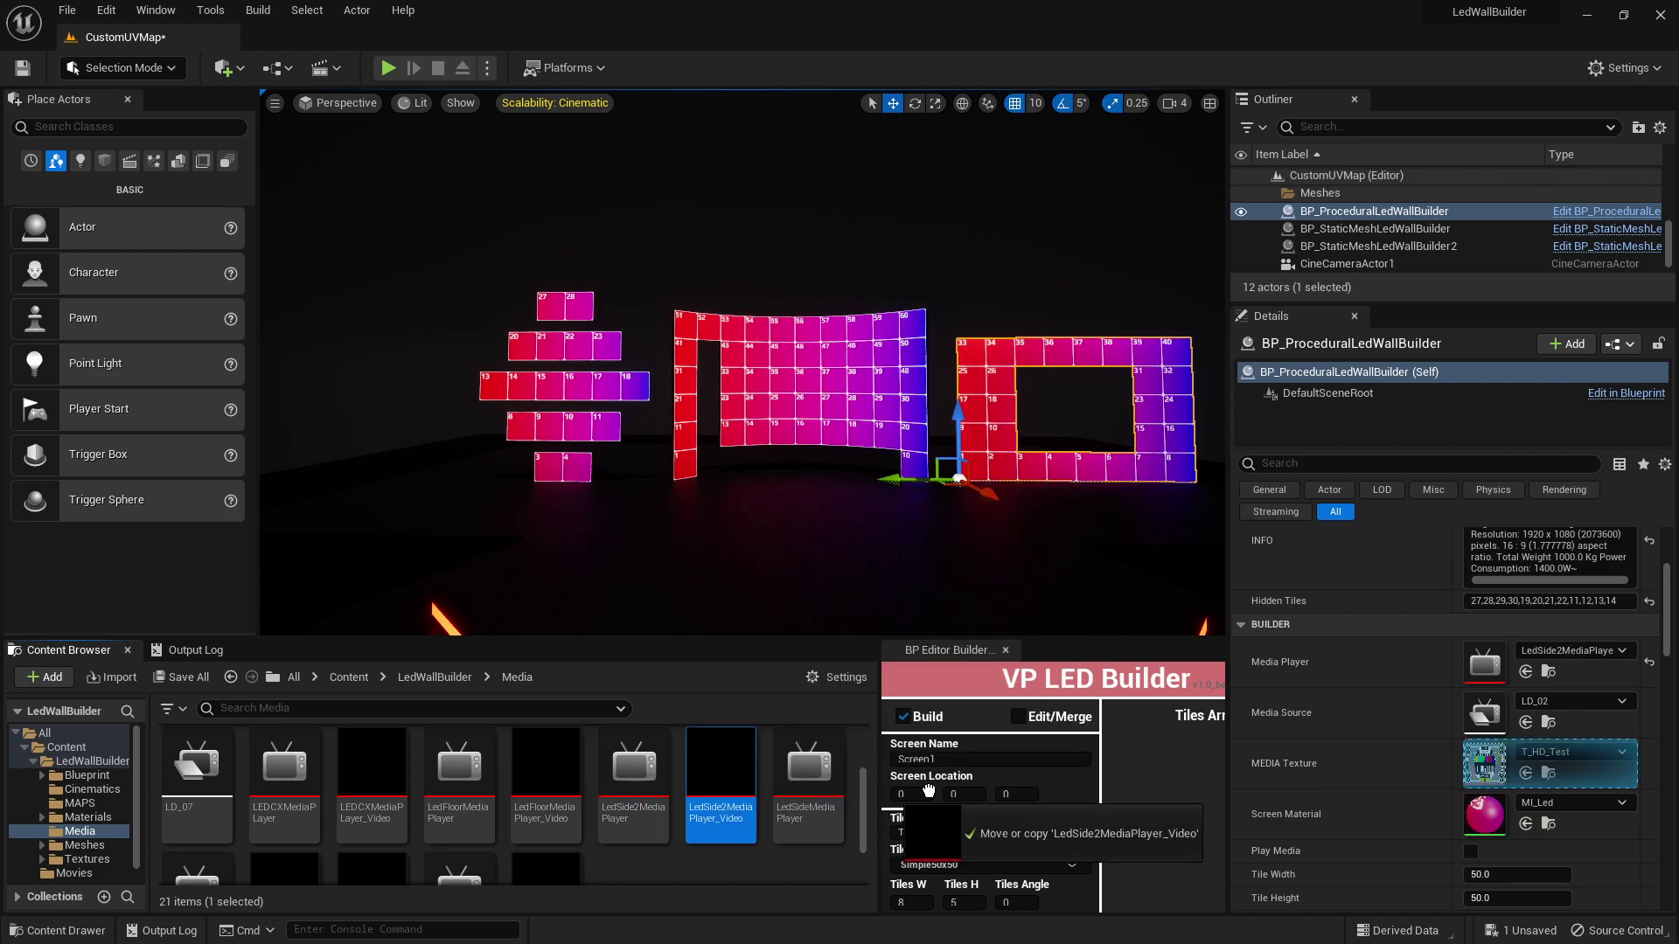
pyautogui.scroll(2, 733, 791)
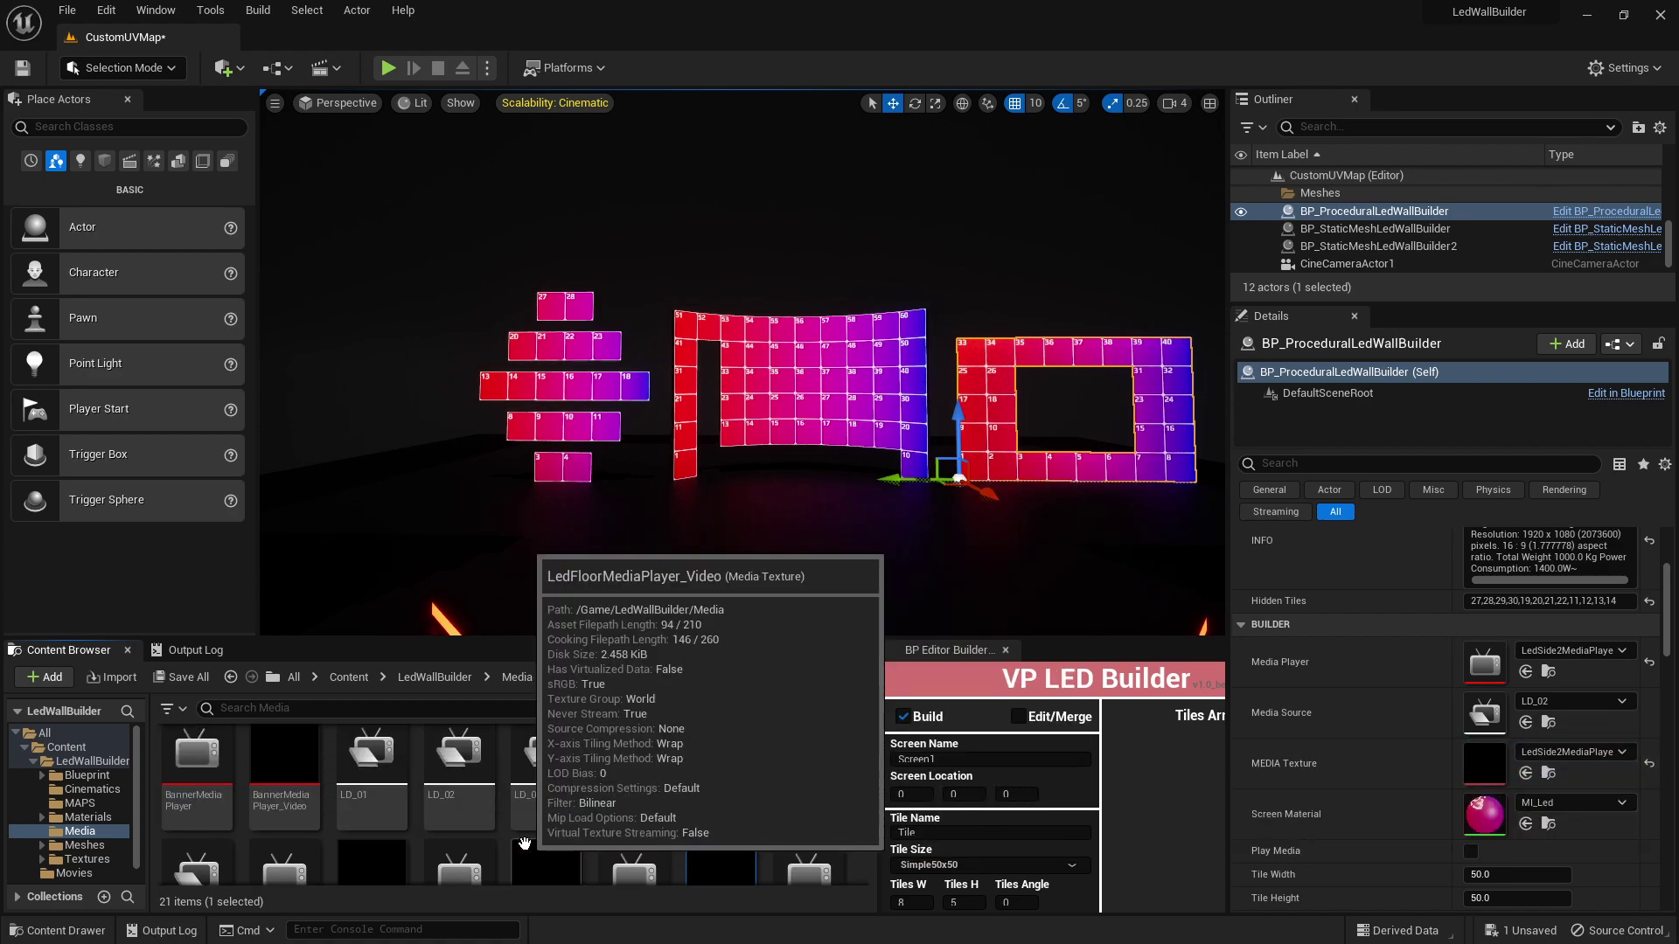
pyautogui.moveTo(733, 791); pyautogui.dragTo(1495, 767)
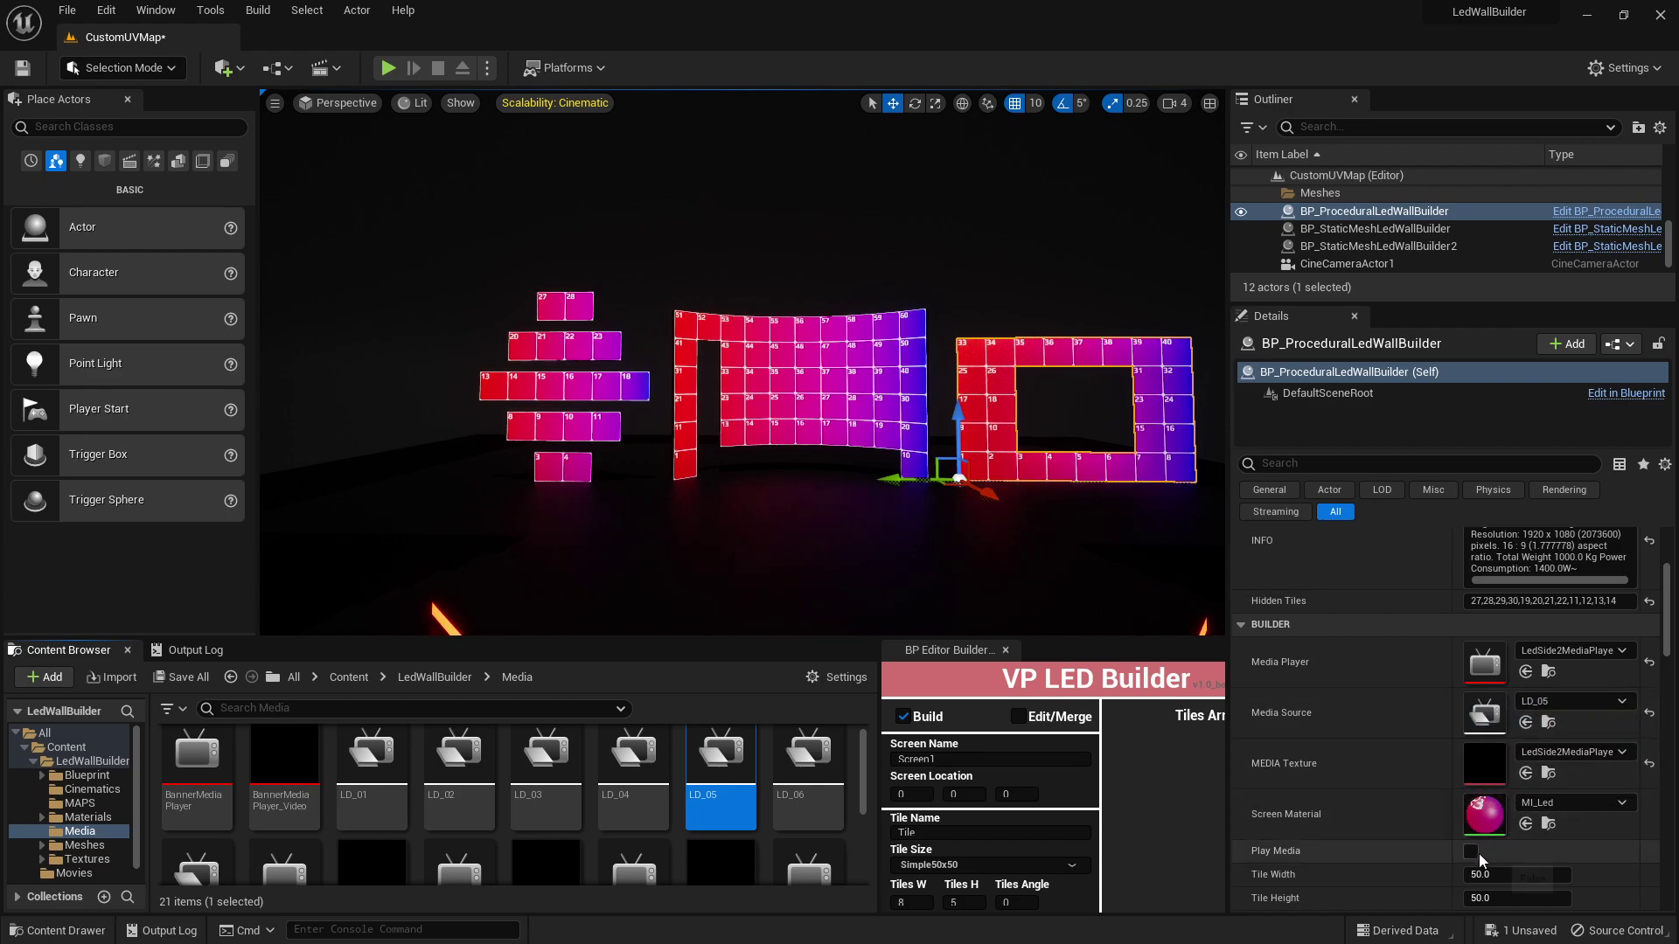
pyautogui.click(387, 679)
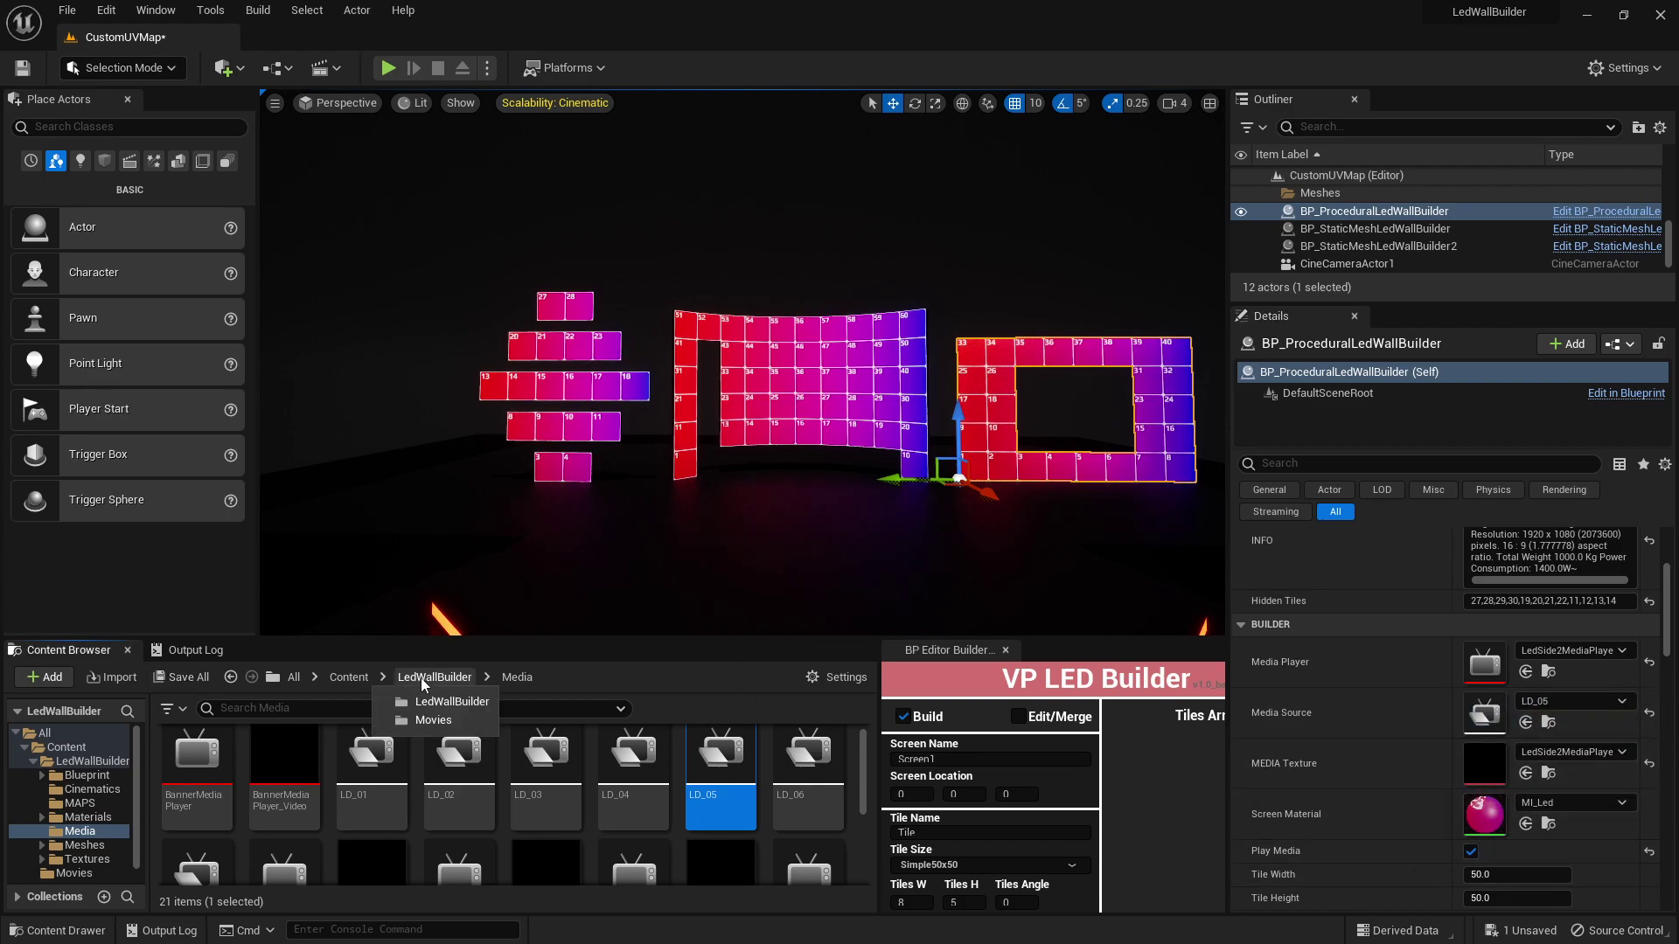
pyautogui.click(404, 691)
# Step: From Materials > DemoMaterials, set the window wall's Screen Material to MI_LedMedia01
pyautogui.doubleClick(424, 769)
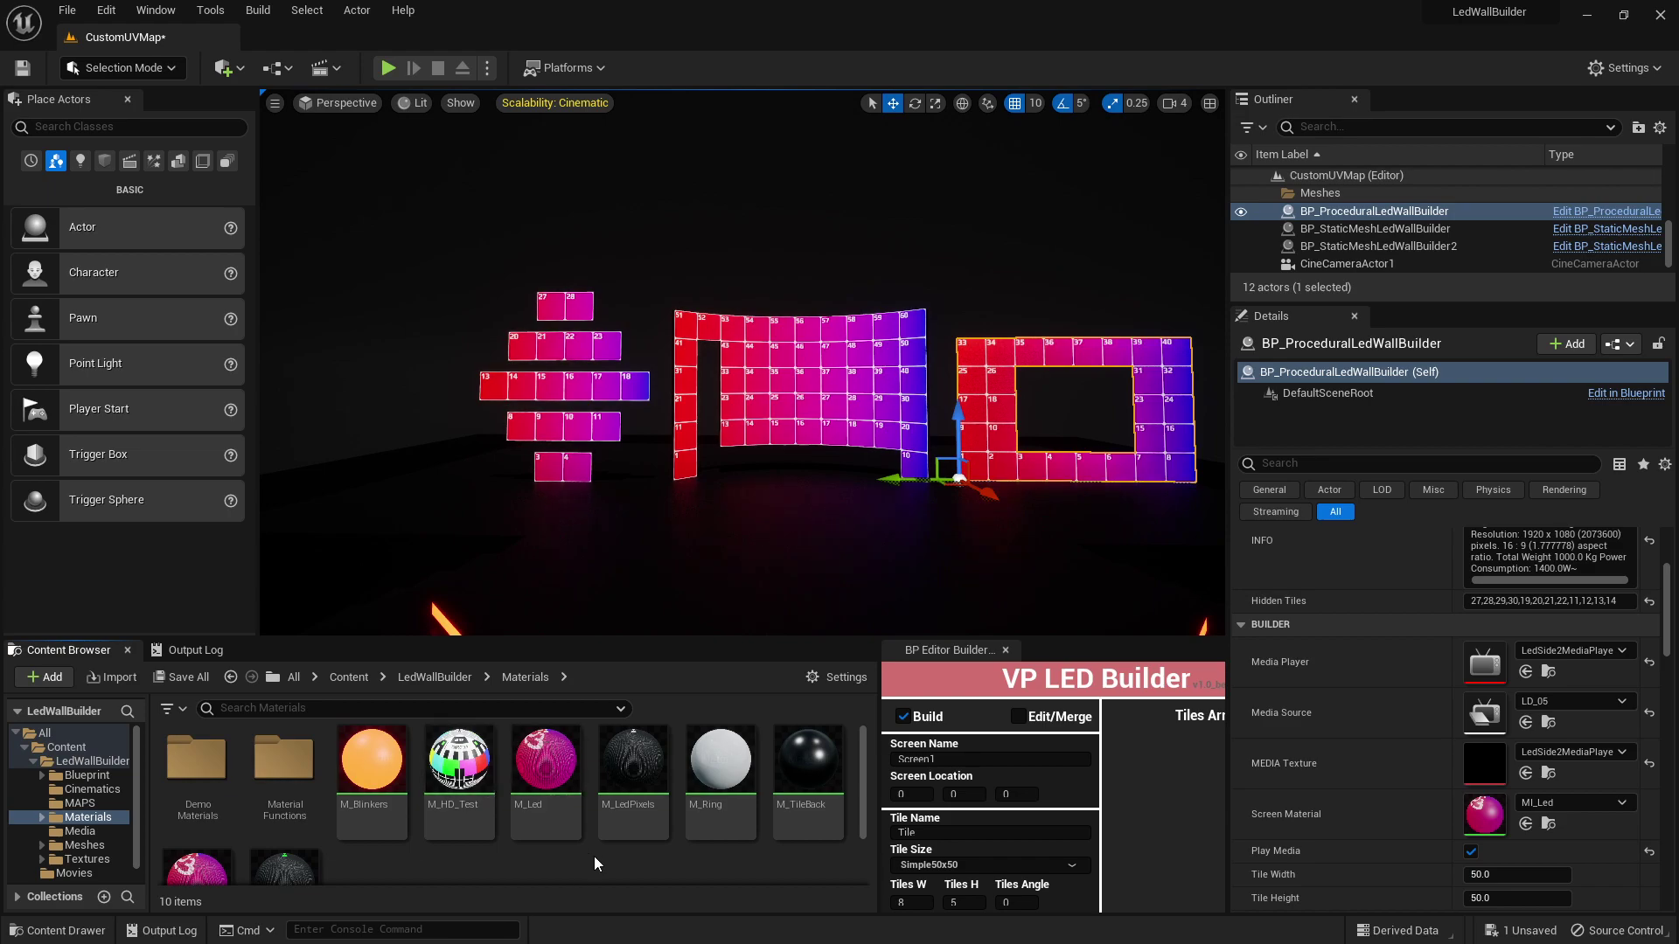
pyautogui.doubleClick(192, 757)
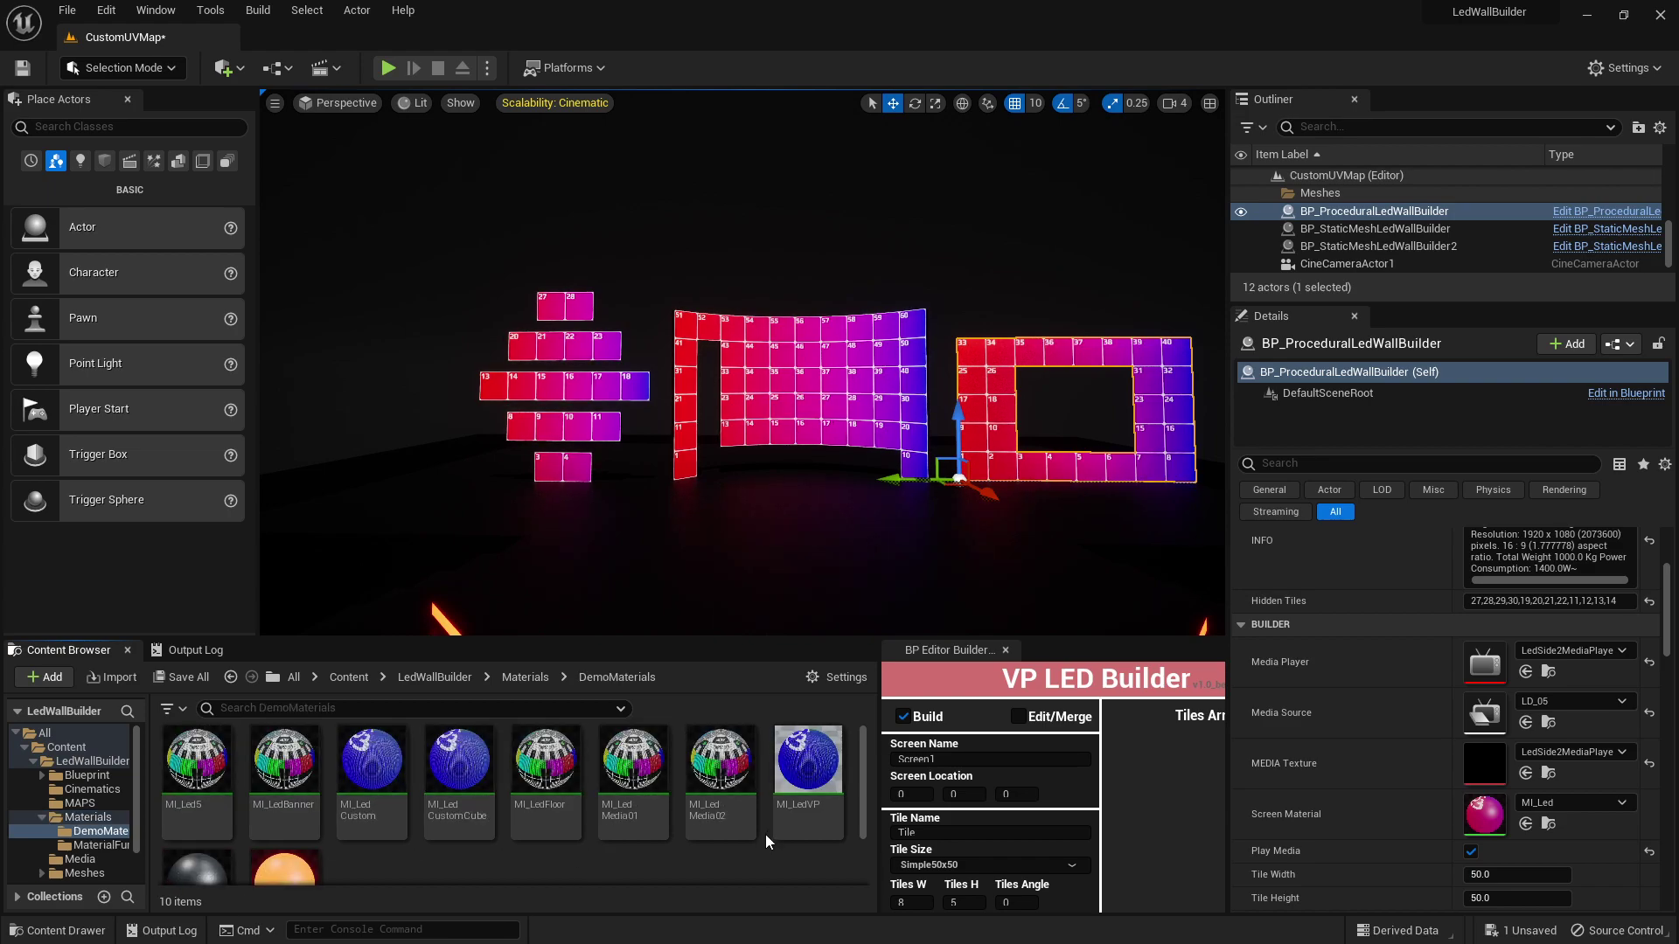
pyautogui.scroll(-2, 1383, 797)
pyautogui.scroll(-3, 1383, 794)
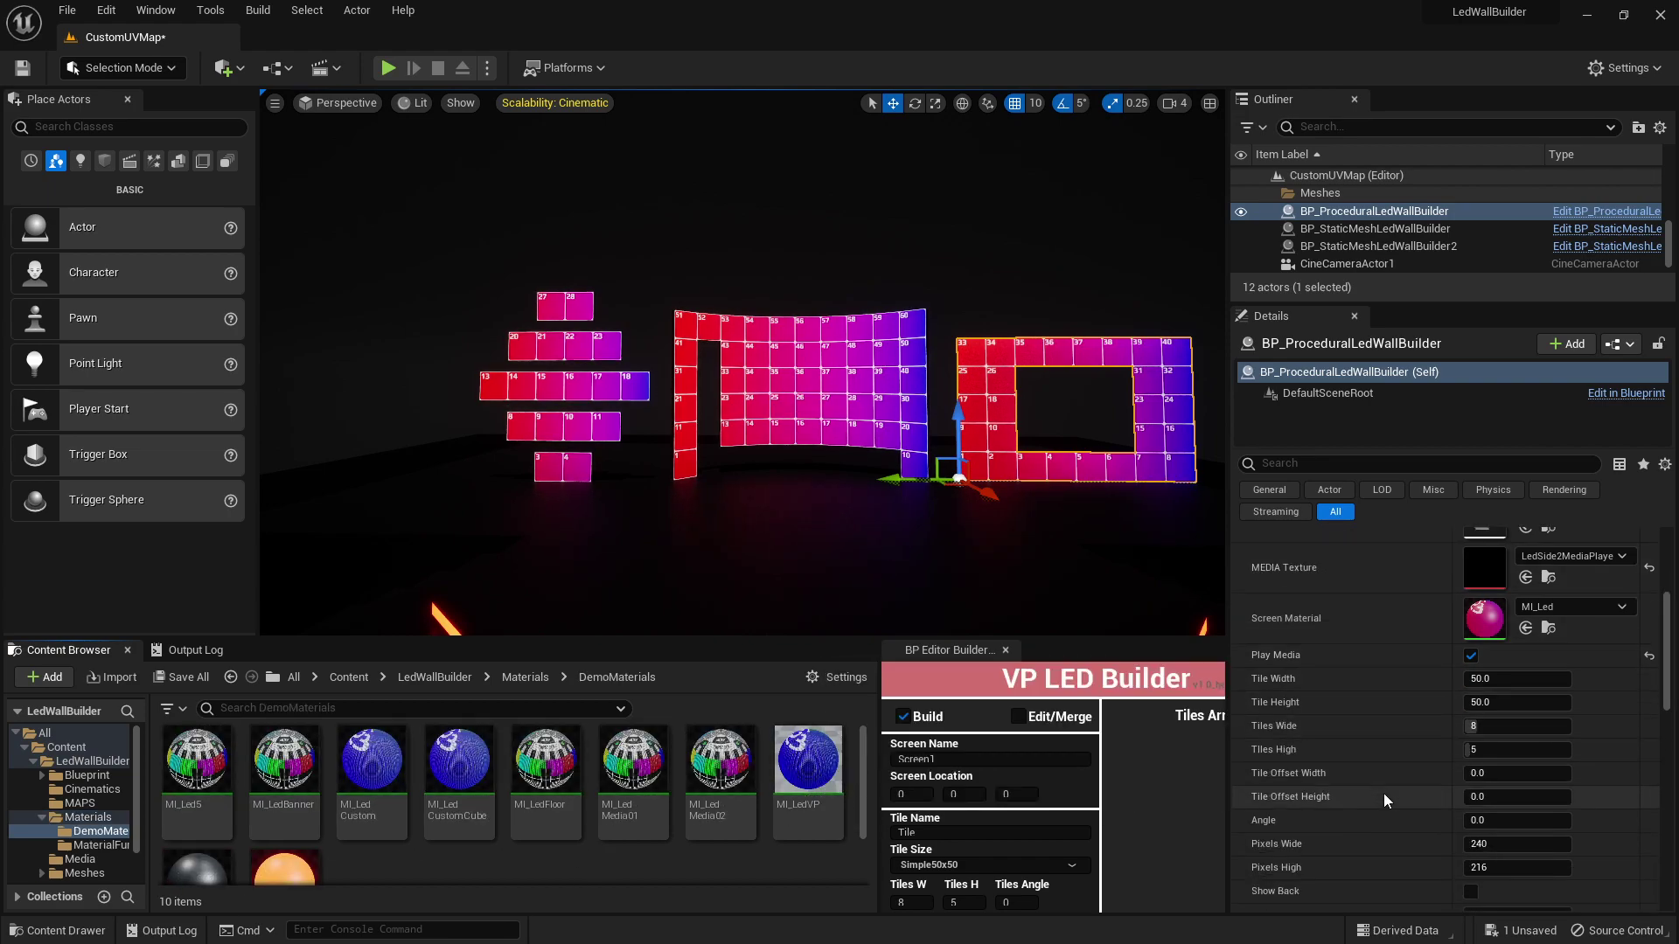
pyautogui.scroll(-4, 1384, 794)
pyautogui.scroll(-4, 1384, 794)
pyautogui.scroll(1, 1383, 794)
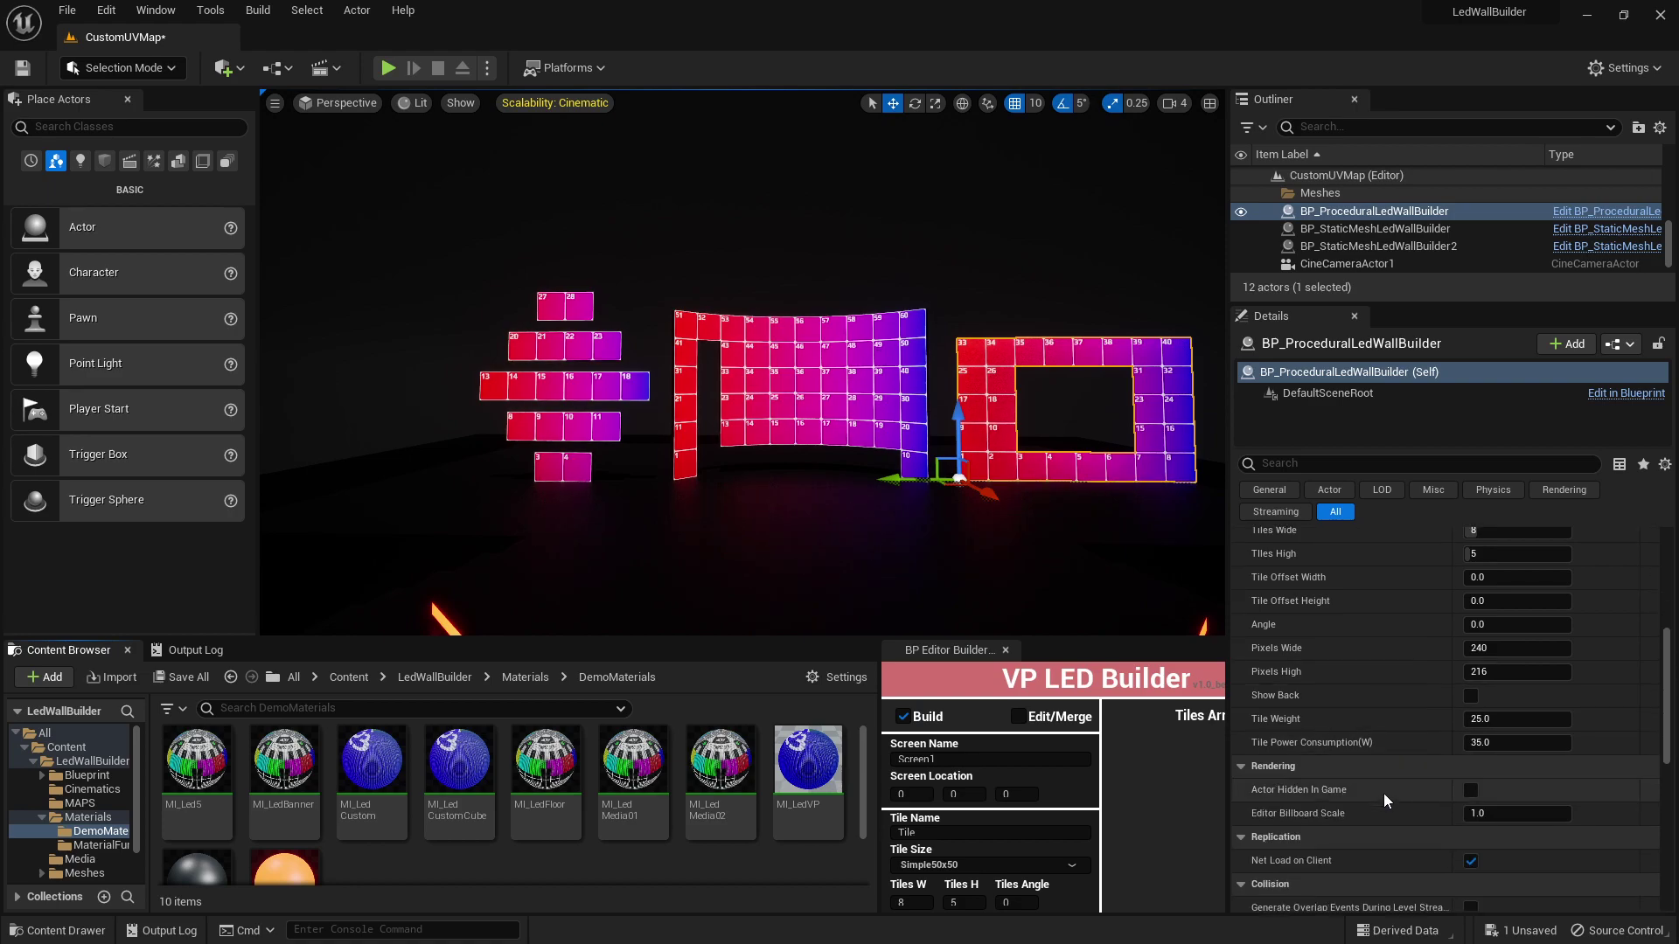
pyautogui.scroll(2, 1384, 794)
pyautogui.scroll(3, 1383, 793)
pyautogui.scroll(3, 1383, 794)
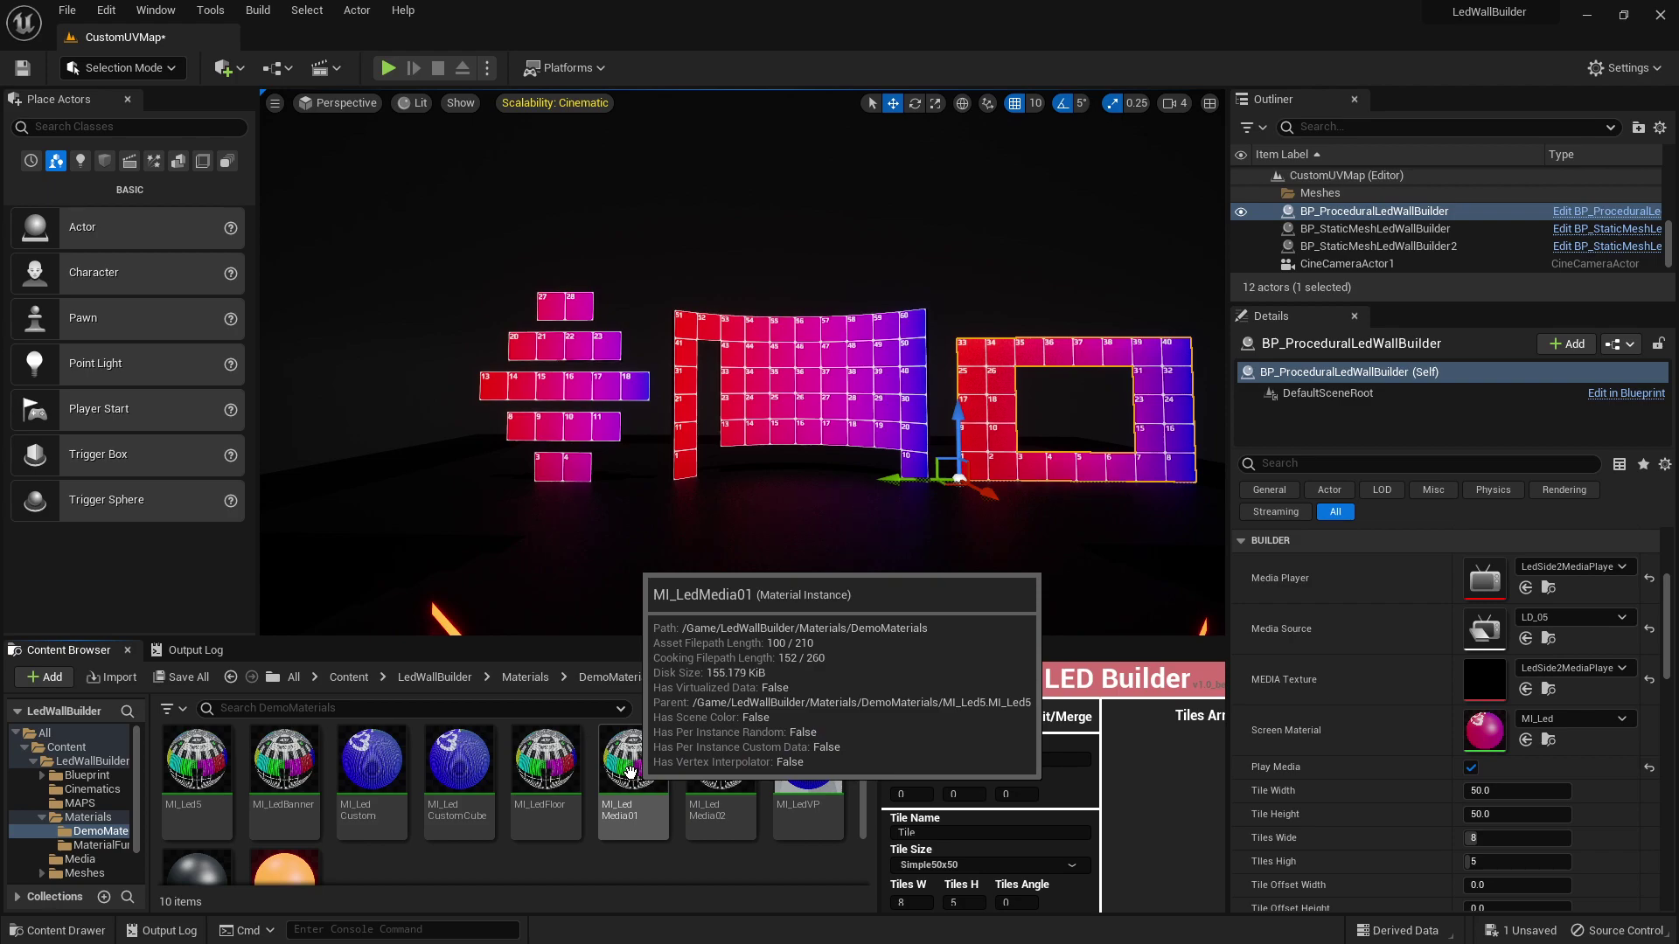
pyautogui.moveTo(630, 771); pyautogui.dragTo(1484, 730)
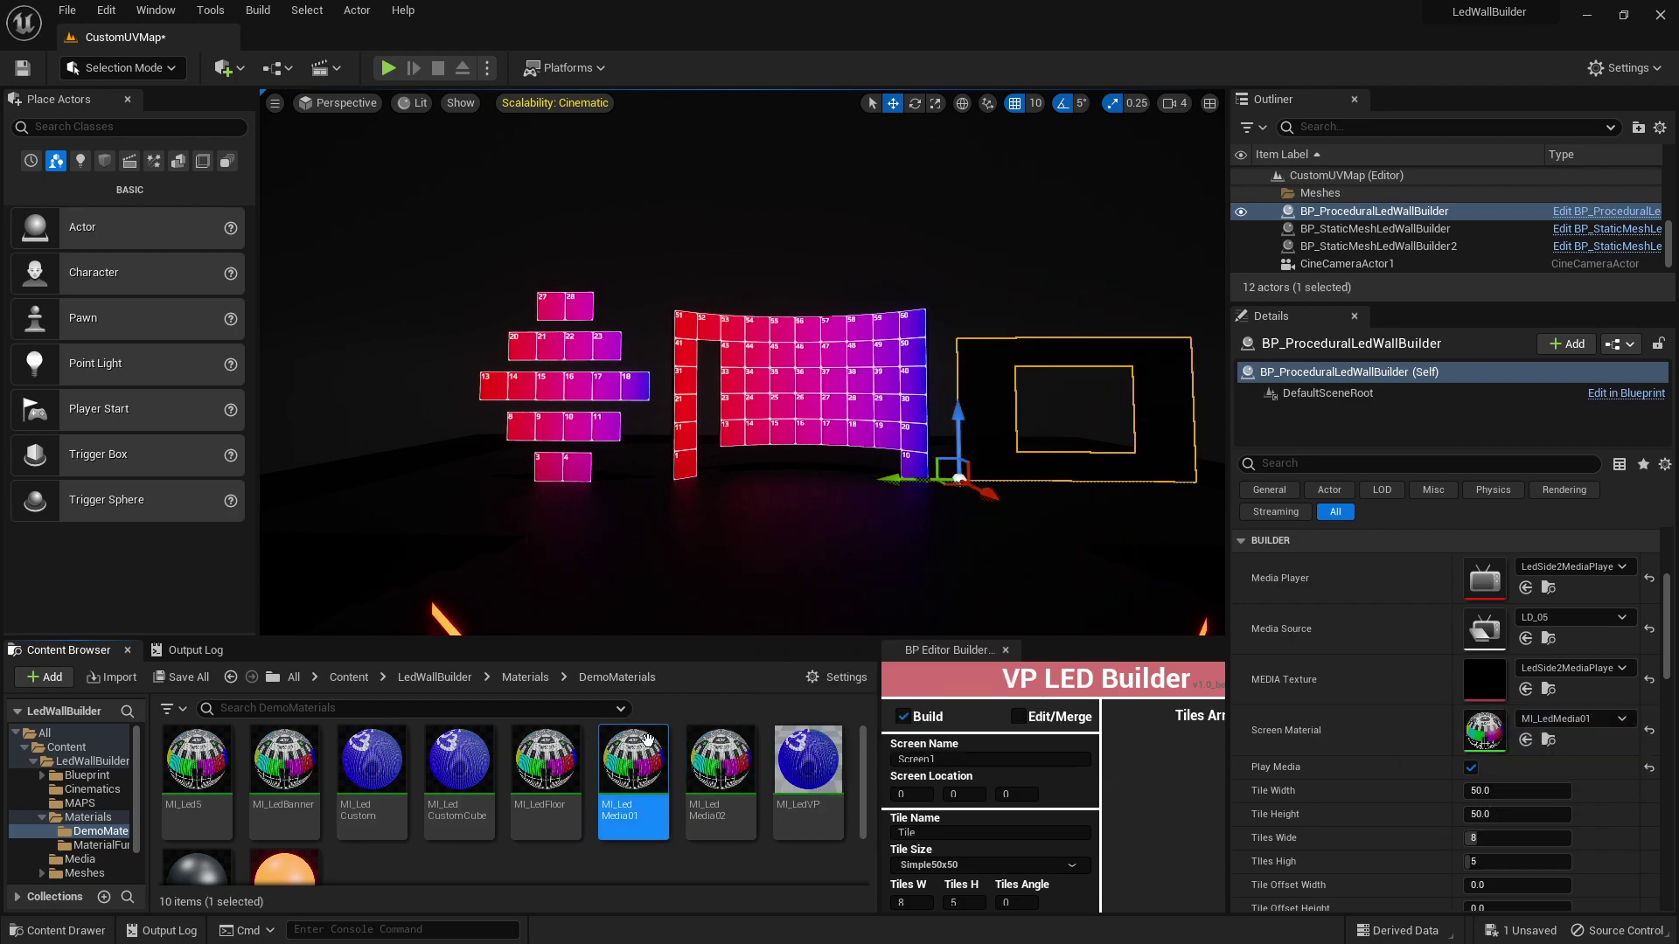
pyautogui.click(1374, 228)
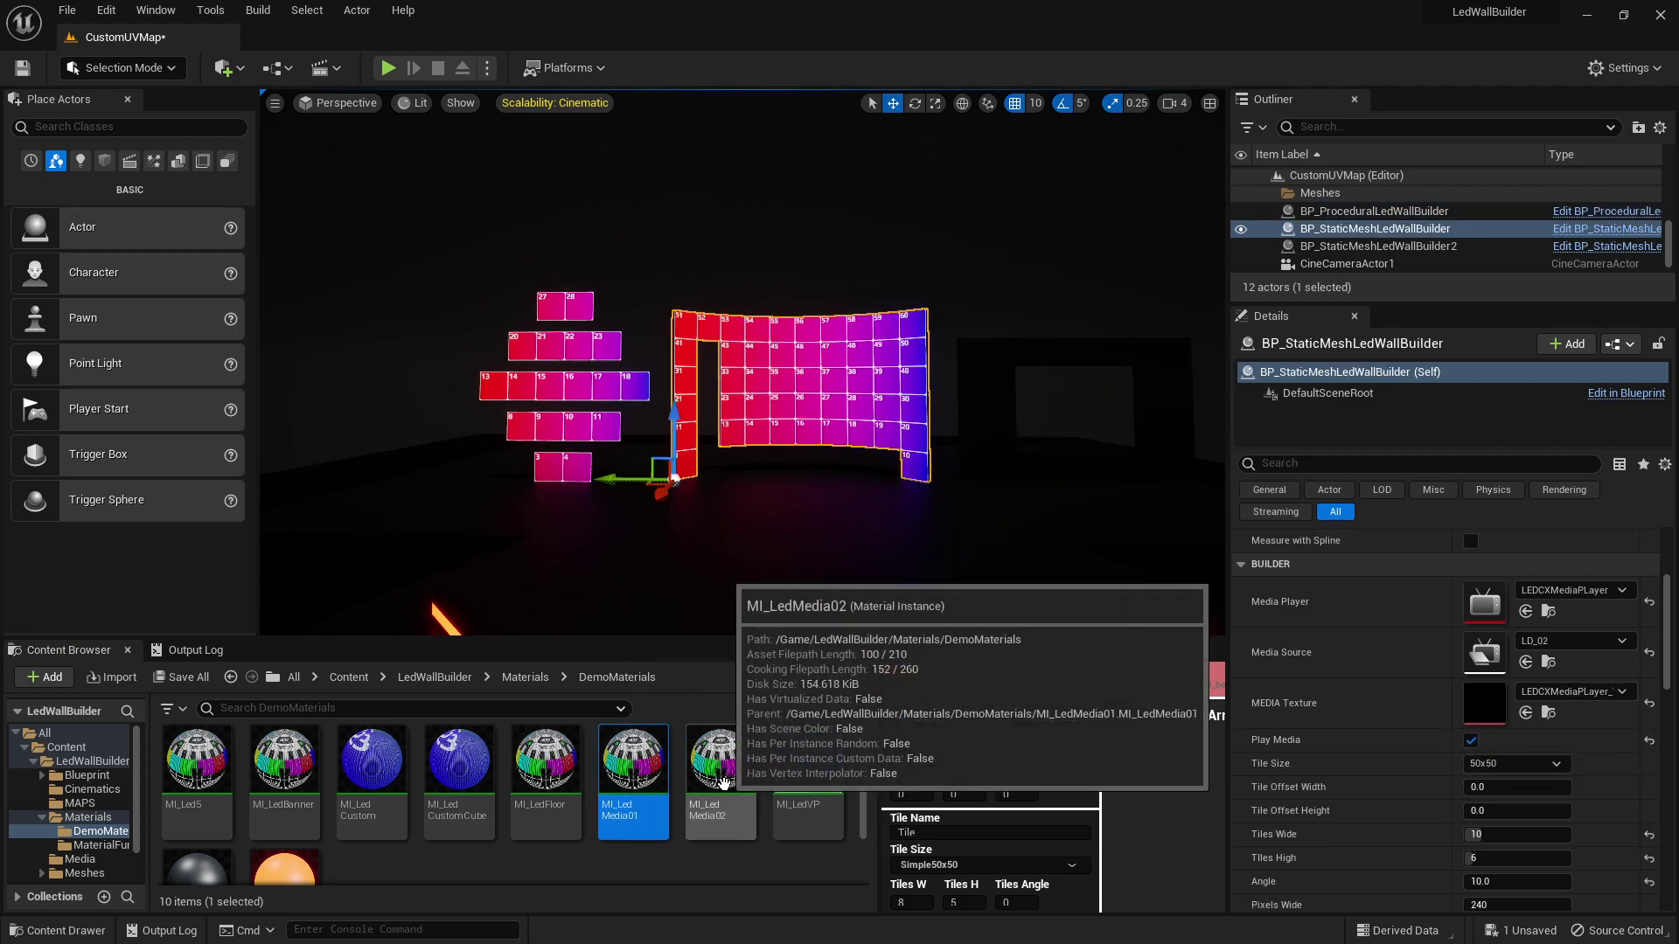
# Step: Set the curved wall's Screen Material to MI_LedMedia02 and the cross wall's to MI_Led5, then play the level
pyautogui.moveTo(720, 761)
pyautogui.mouseDown()
pyautogui.moveTo(1428, 748)
pyautogui.moveTo(1487, 879)
pyautogui.mouseUp()
pyautogui.click(584, 385)
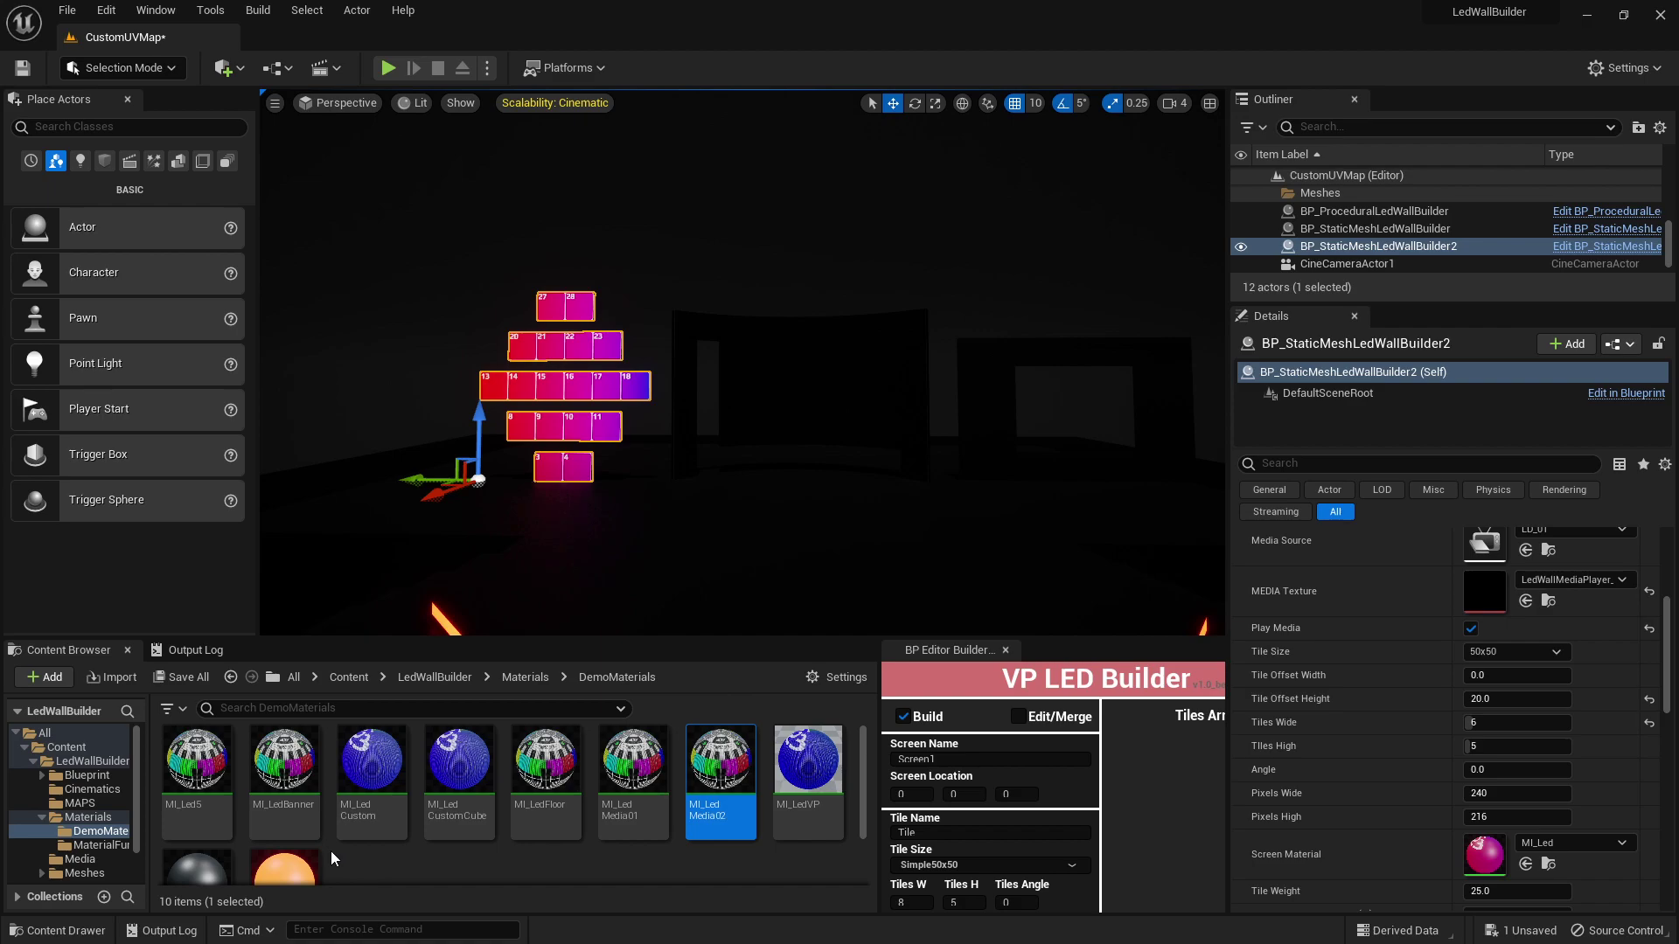
pyautogui.moveTo(205, 805); pyautogui.dragTo(1487, 855)
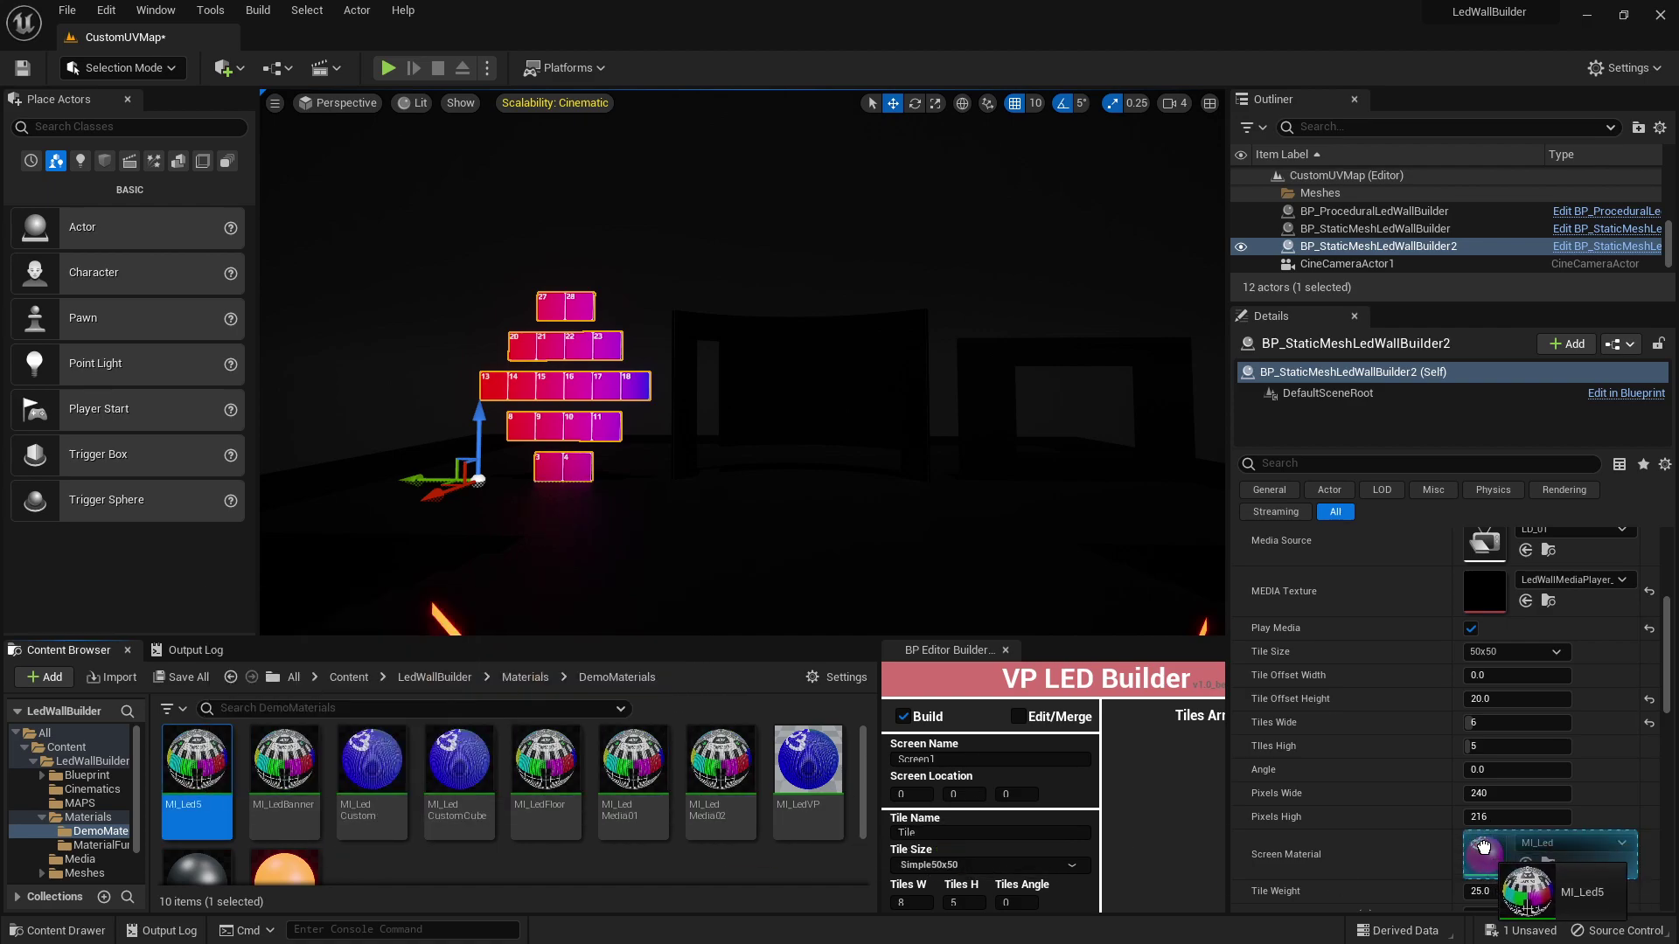
pyautogui.click(390, 68)
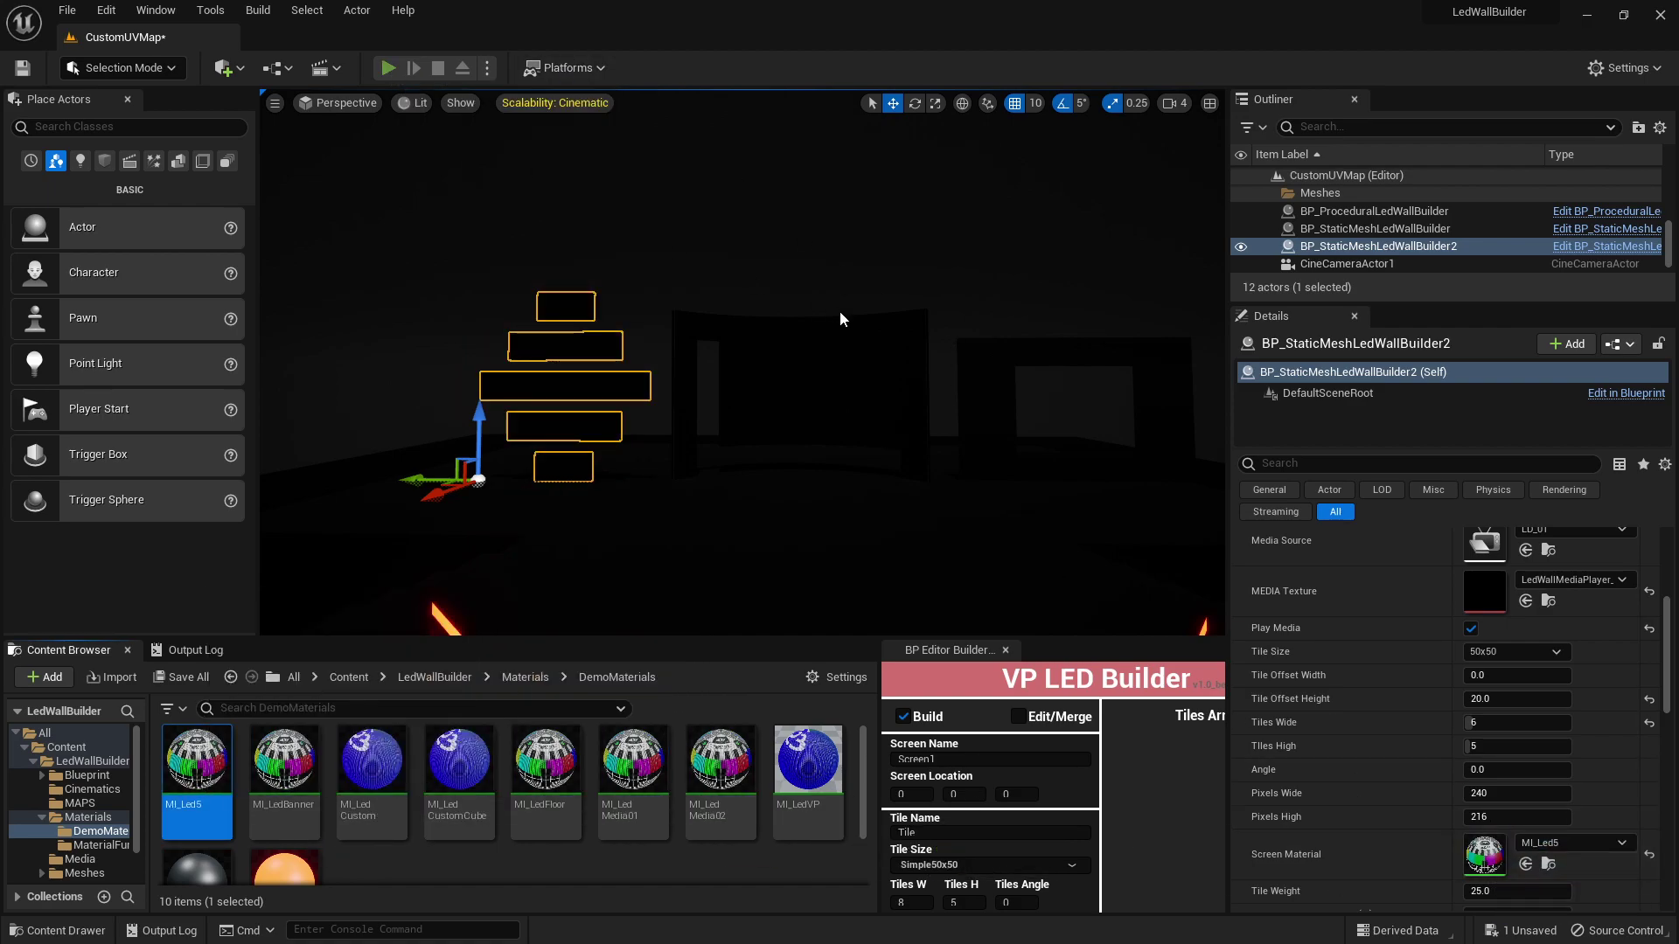